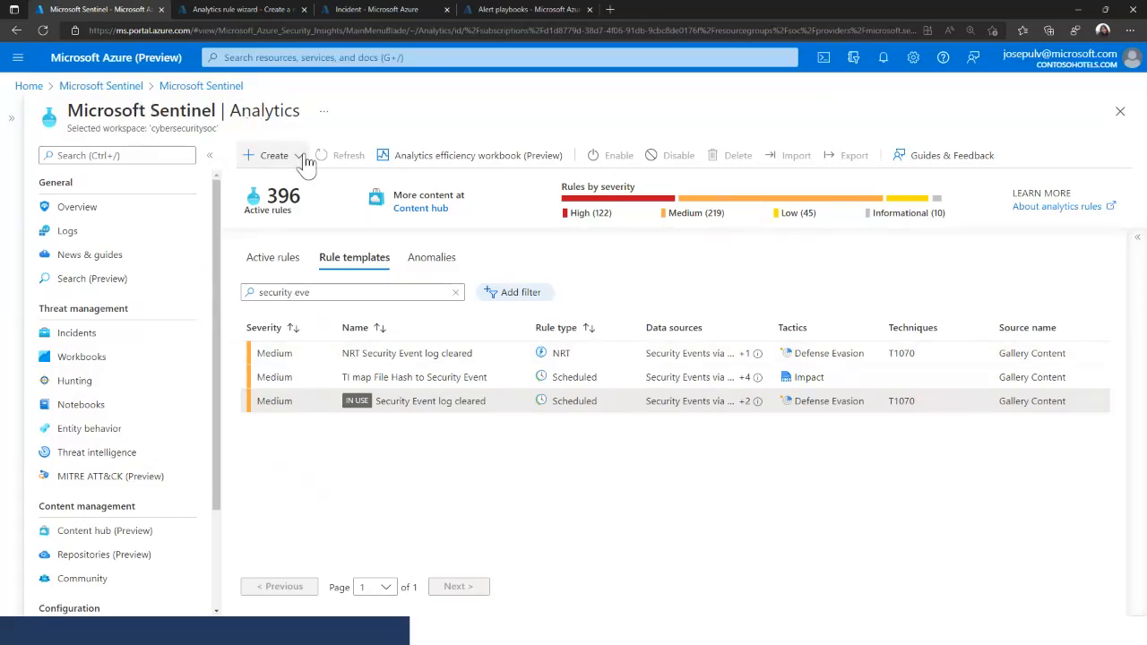
- Filter the analytics rule templates by "security event" and show the details of the Security Event log cleared template
scroll(112, 430, down, 2)
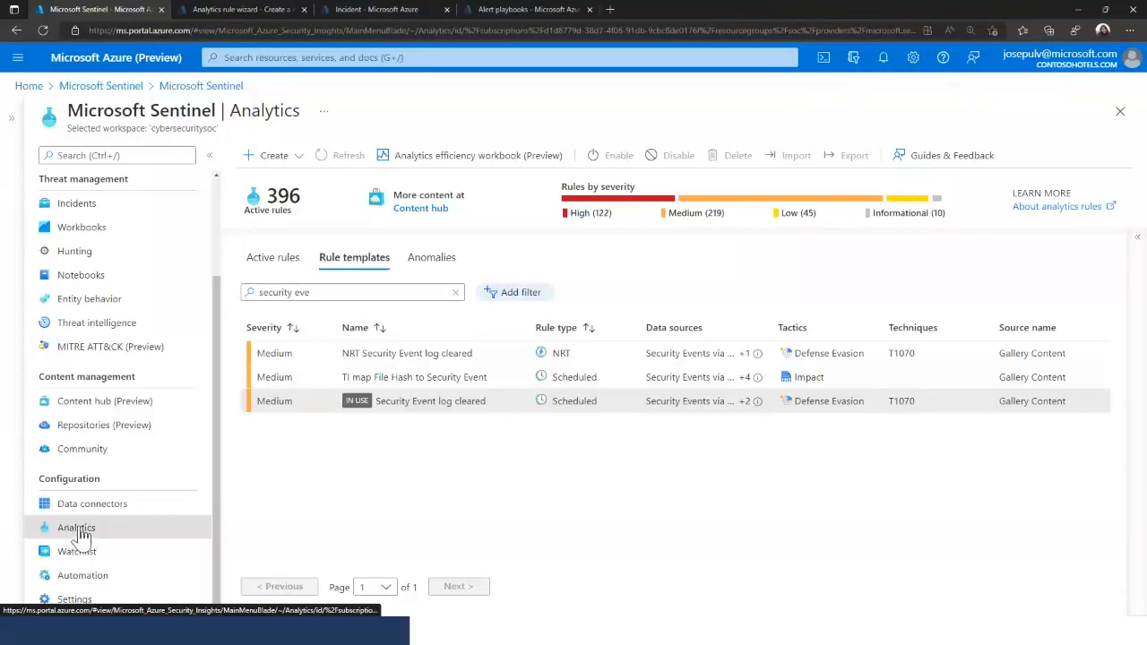
click(329, 294)
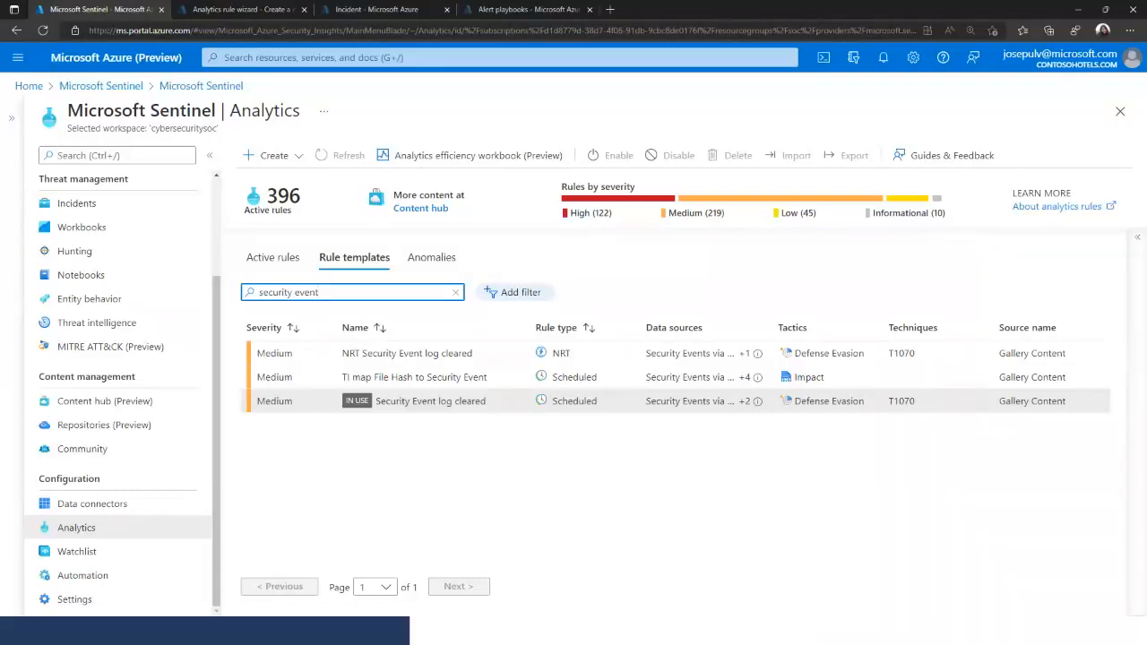
click(1137, 237)
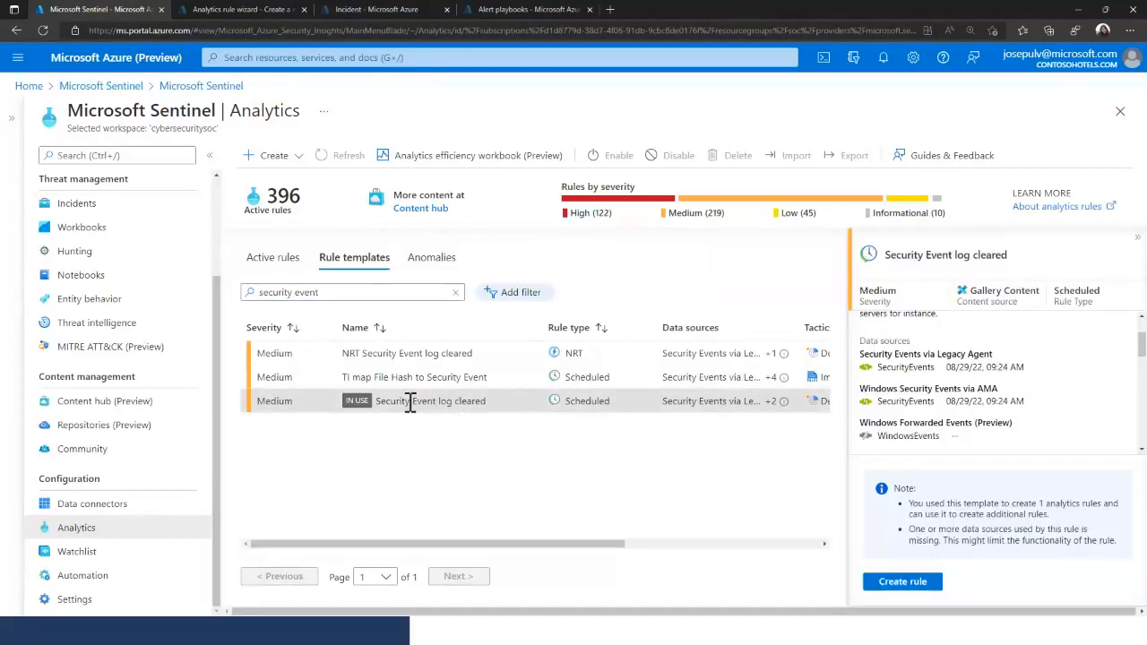
- Examine the Security Event log cleared template's description, data sources, tactics and techniques, and rule query
scroll(940, 398, up, 2)
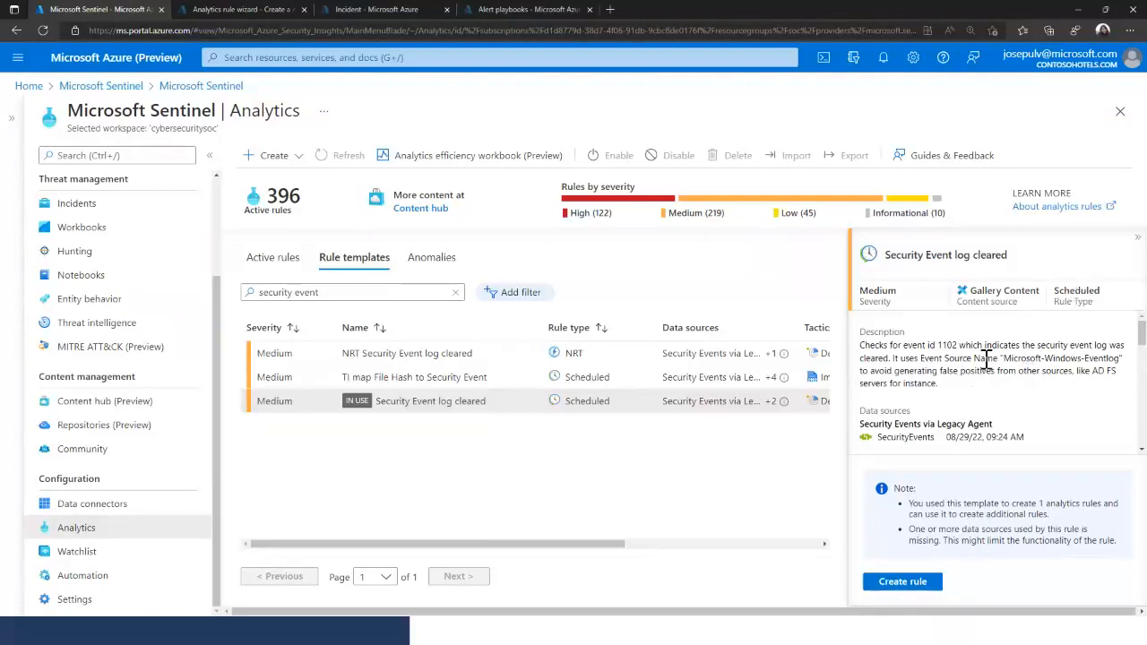
scroll(936, 399, down, 2)
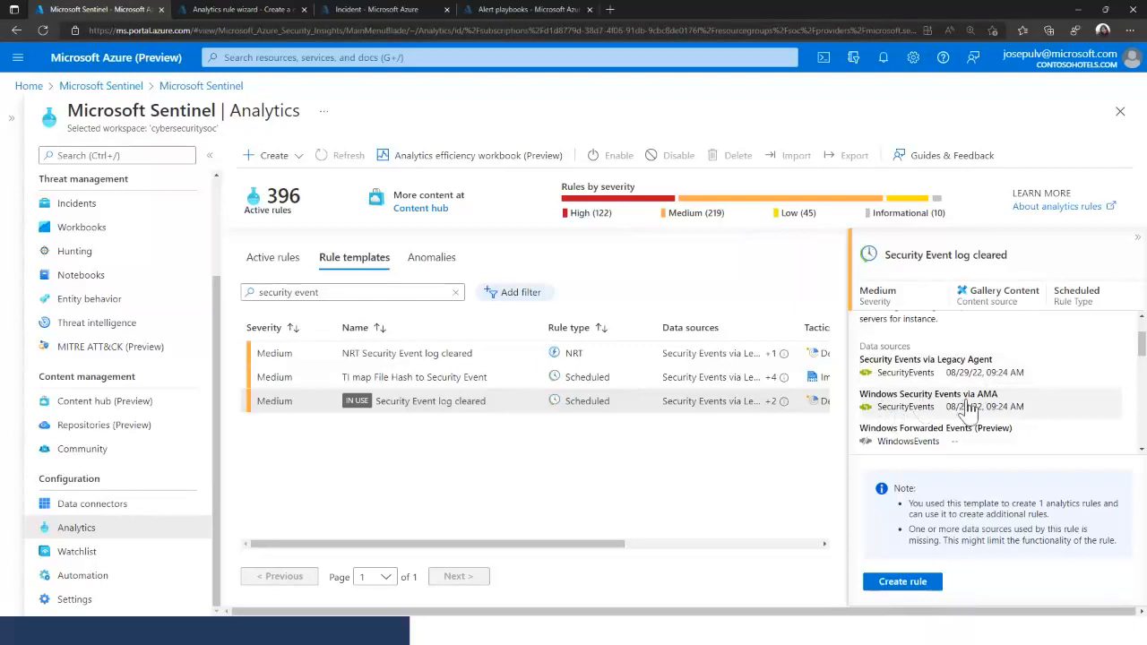
scroll(1001, 419, down, 1)
scroll(1002, 419, down, 3)
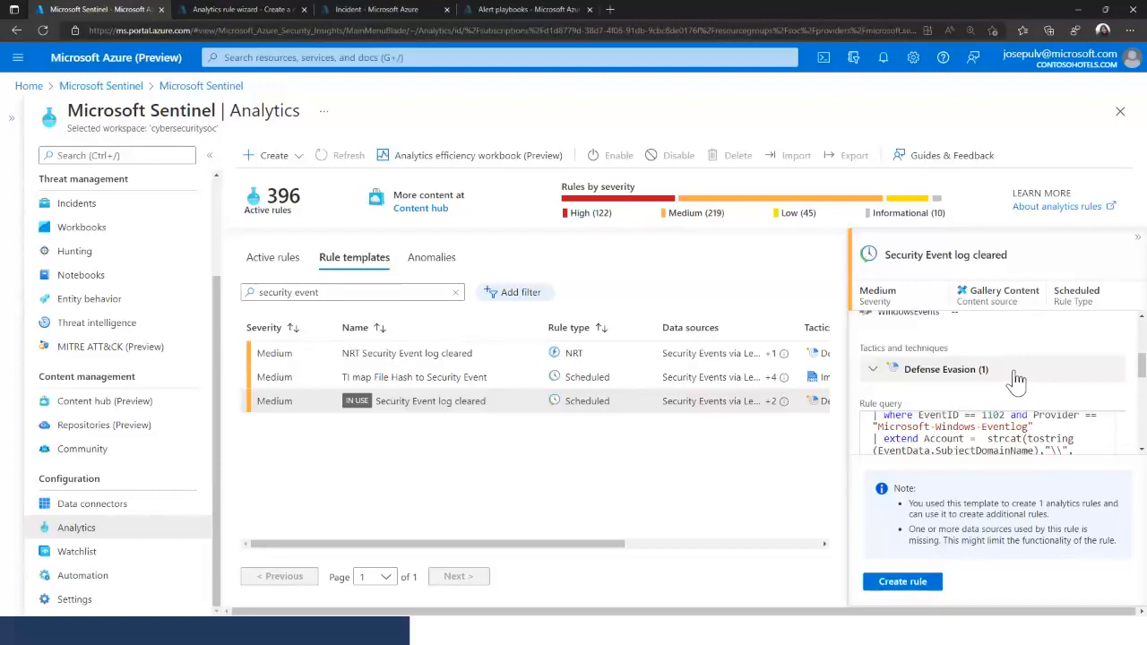
scroll(1008, 381, down, 1)
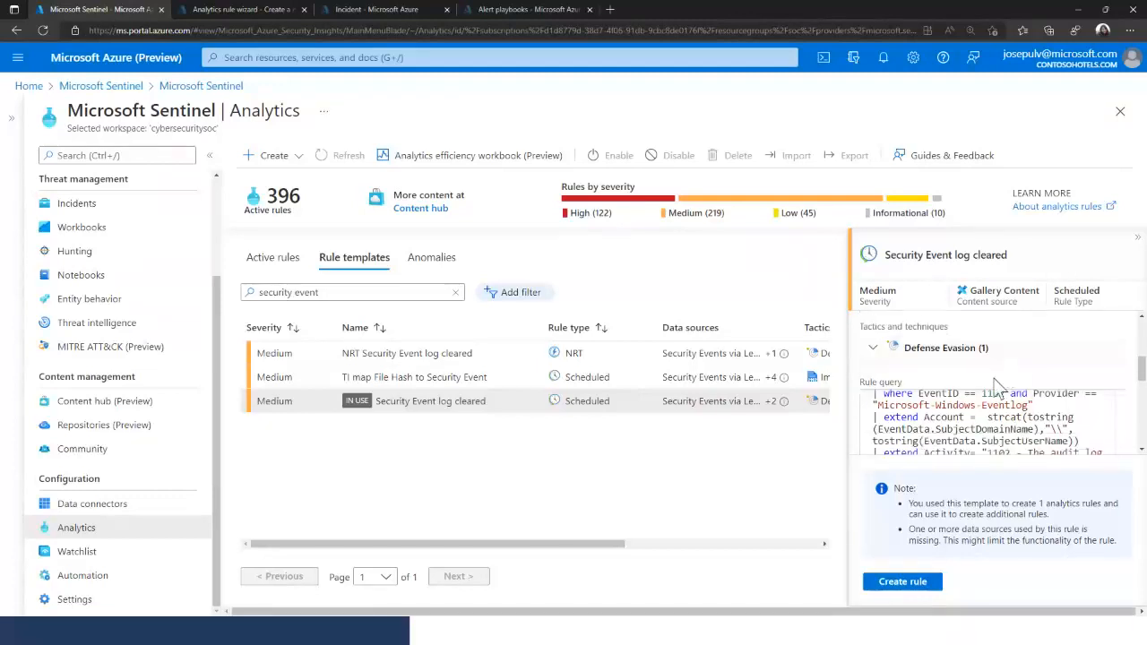
scroll(933, 399, down, 1)
scroll(967, 409, up, 4)
scroll(1051, 368, down, 1)
scroll(1026, 392, up, 1)
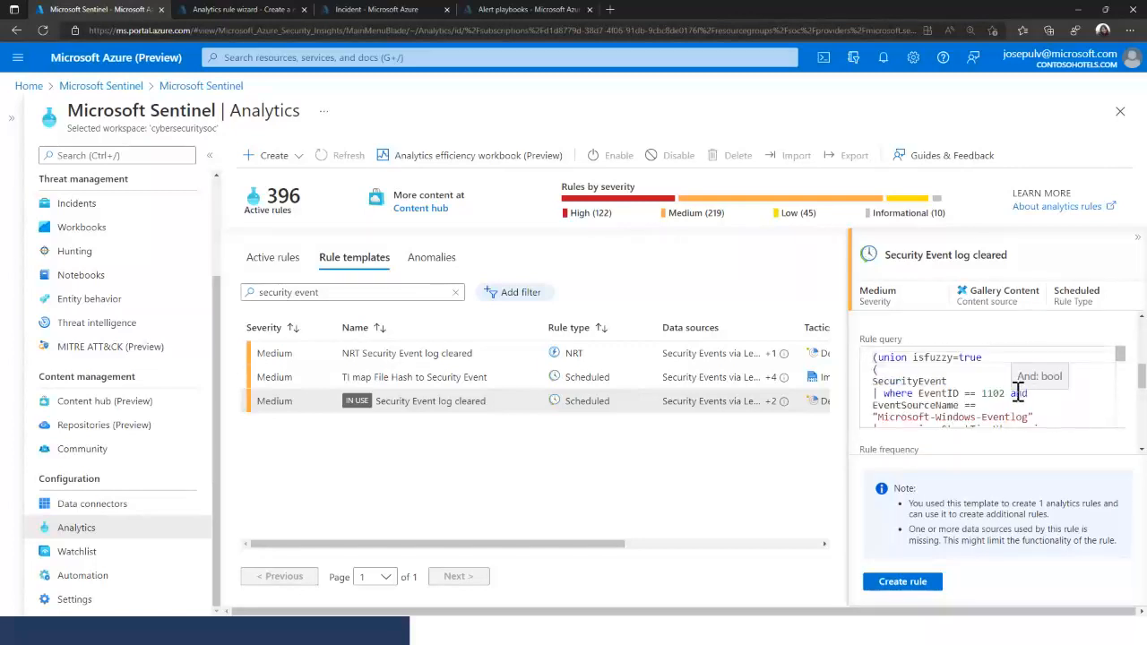
scroll(990, 389, down, 5)
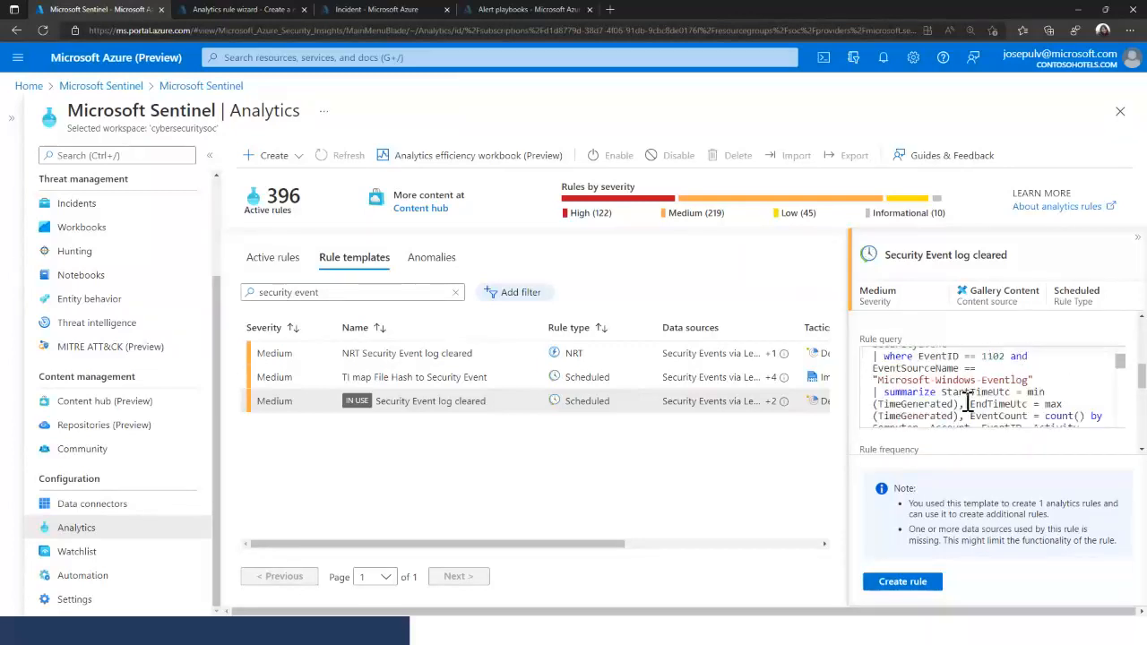
scroll(1040, 394, down, 1)
scroll(1001, 369, down, 4)
scroll(1041, 385, down, 4)
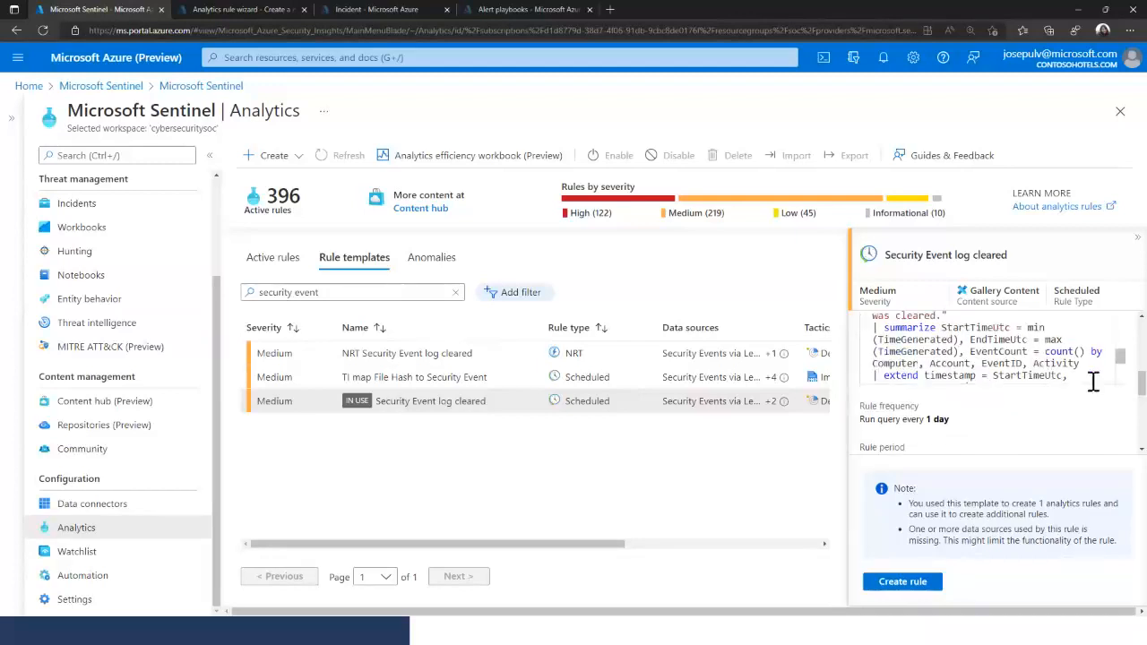
- Examine the template's rule frequency, period, threshold, event grouping, suppression, incident creation and alert grouping settings
scroll(1039, 409, down, 1)
scroll(1039, 419, down, 1)
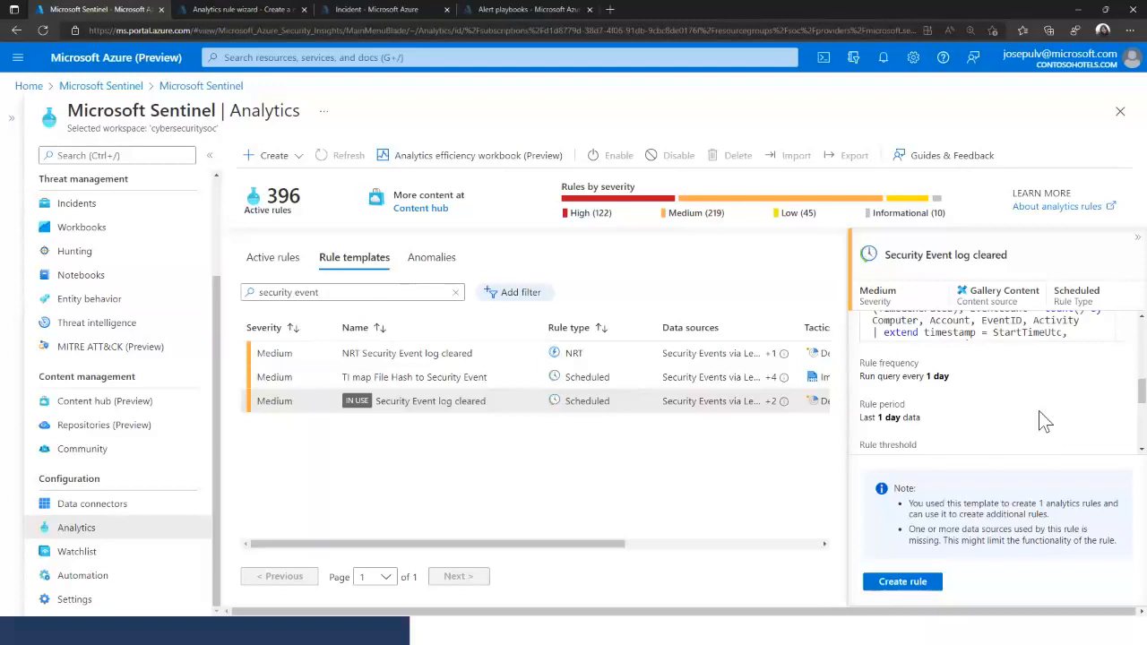
scroll(949, 408, down, 2)
scroll(941, 417, down, 1)
scroll(874, 387, down, 3)
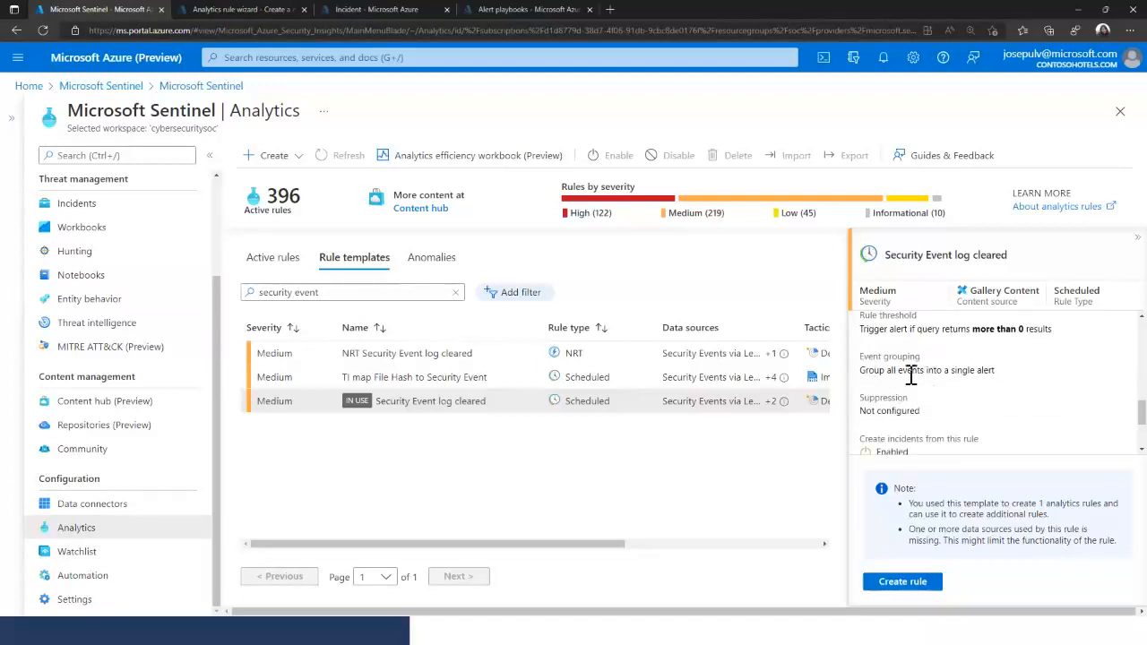
scroll(957, 421, down, 3)
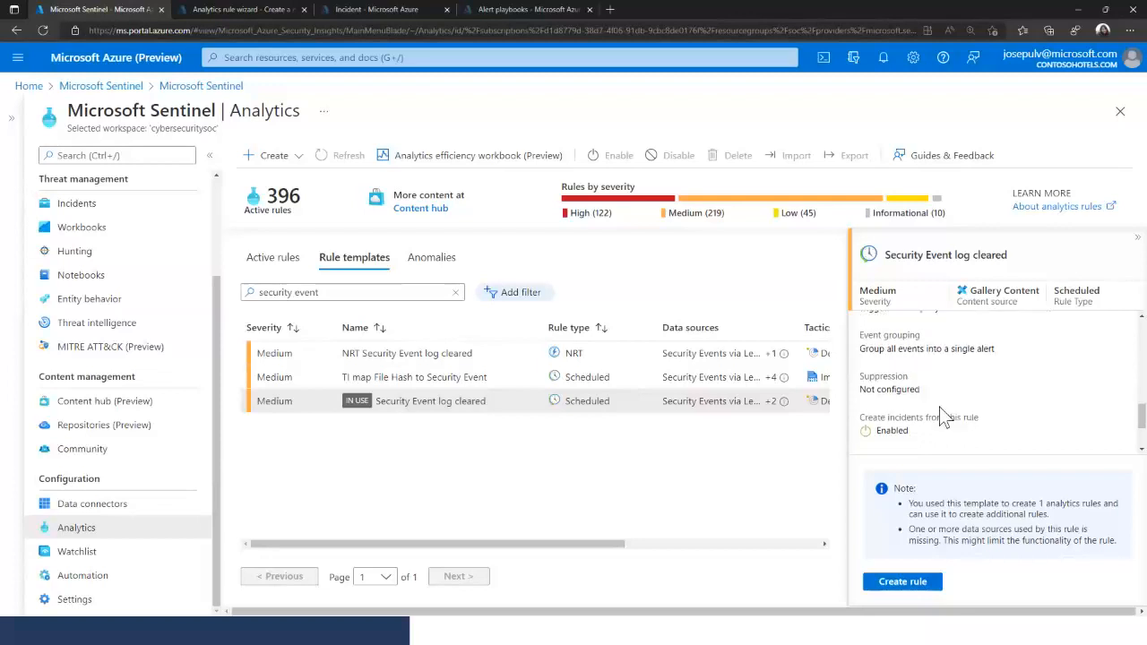
scroll(949, 427, down, 2)
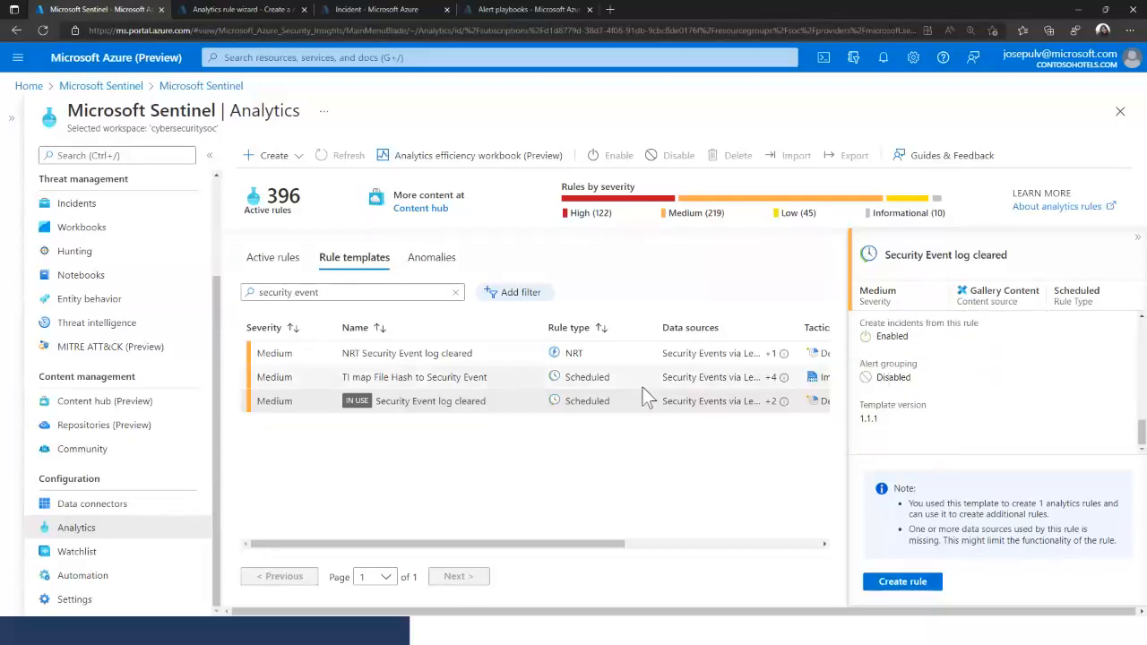
scroll(961, 396, up, 8)
scroll(994, 428, down, 2)
scroll(990, 427, up, 4)
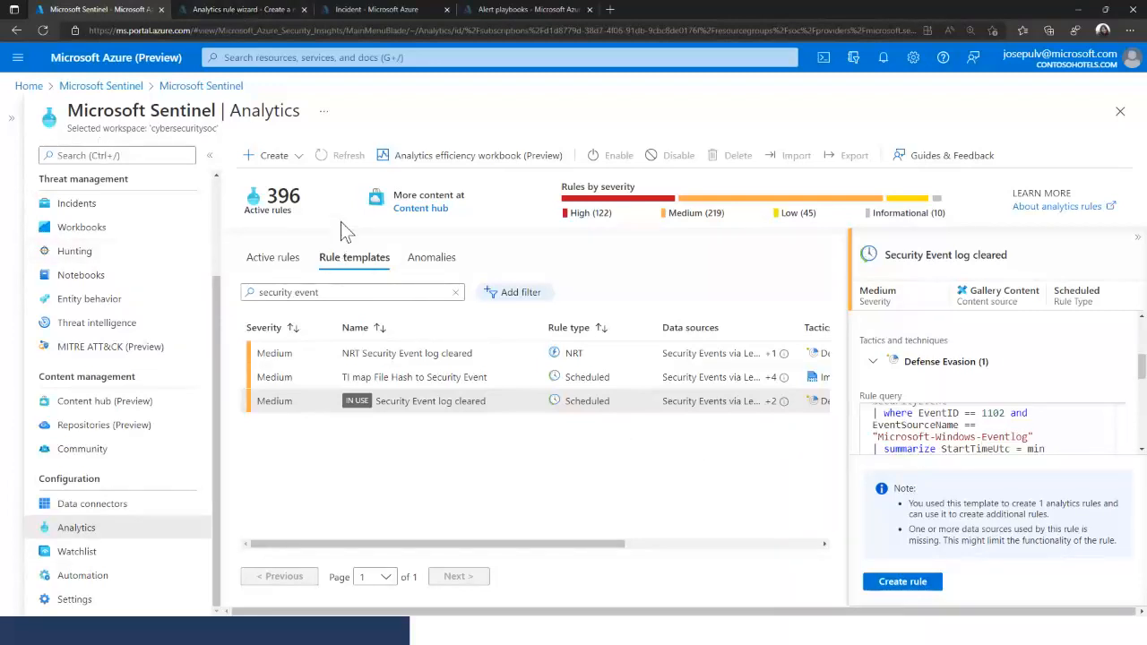
- View the rule types available for creation, and switch to the rule query in the open scheduled rule wizard
click(298, 161)
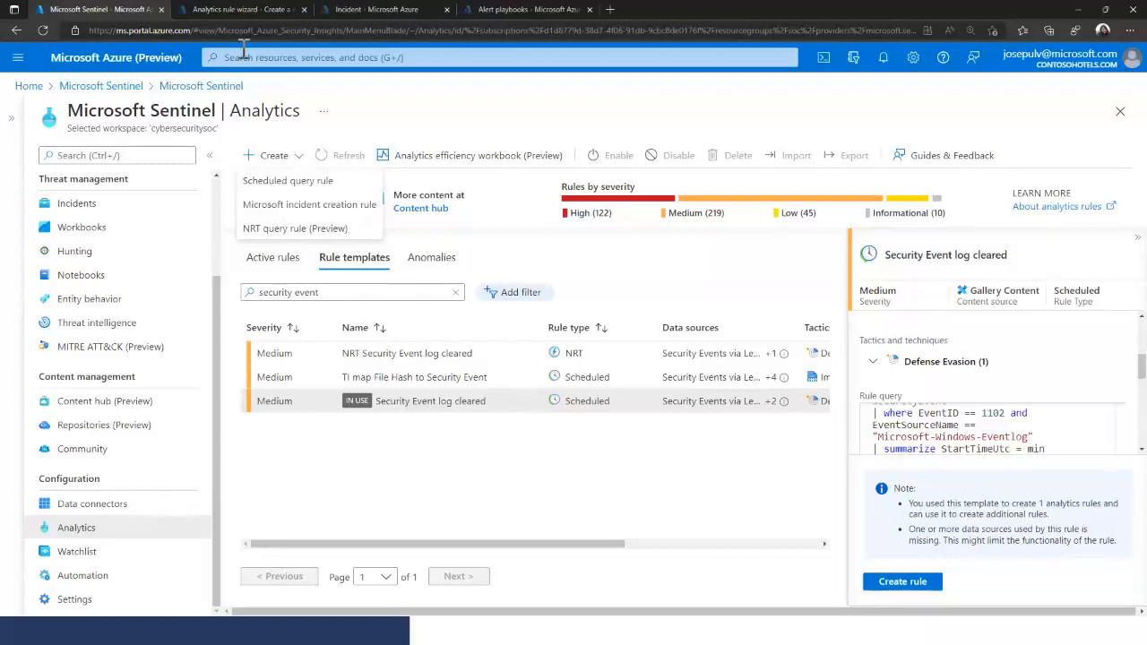
click(239, 19)
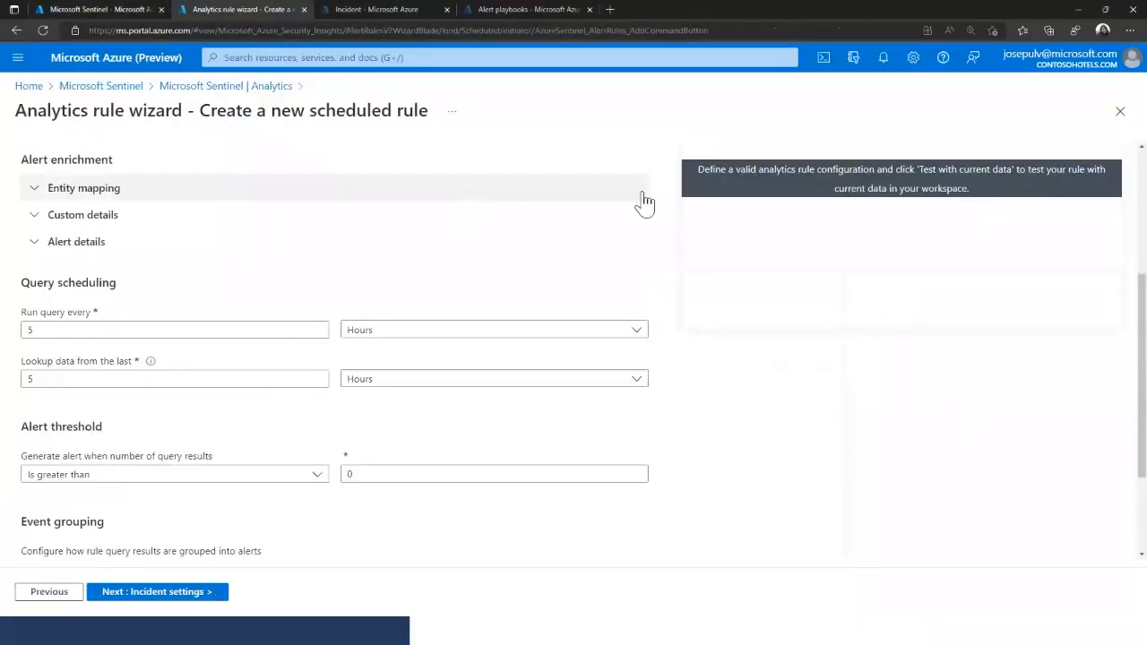
scroll(335, 275, up, 3)
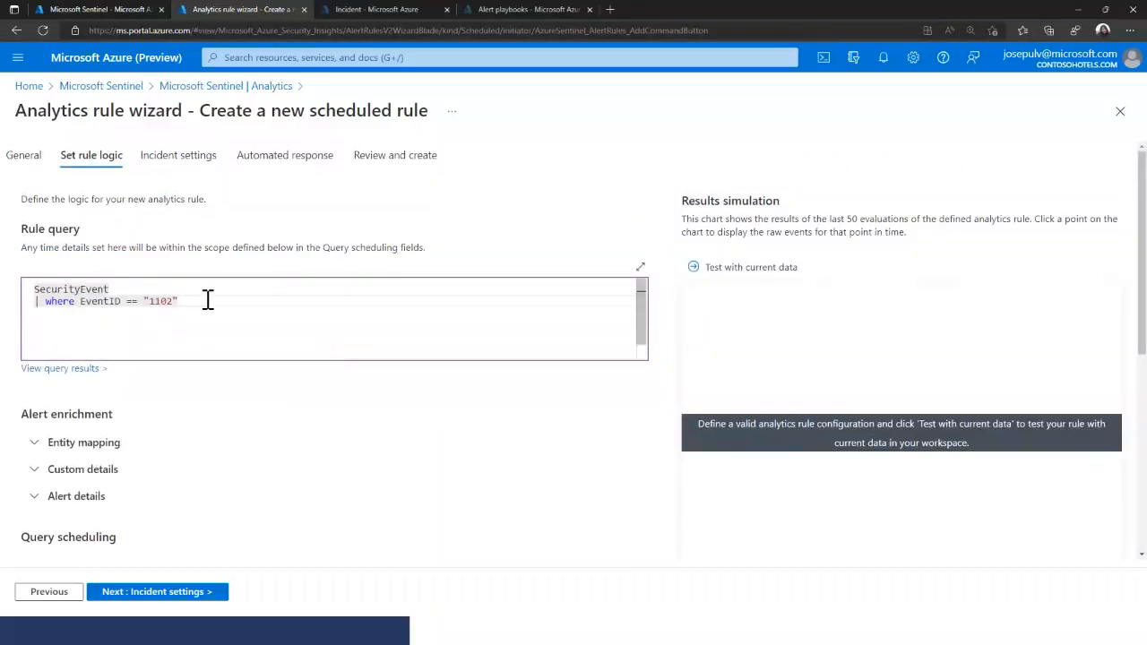
- Clear the existing rule query and start a new one with the SecurityEvent table as its source
drag(190, 301, 10, 289)
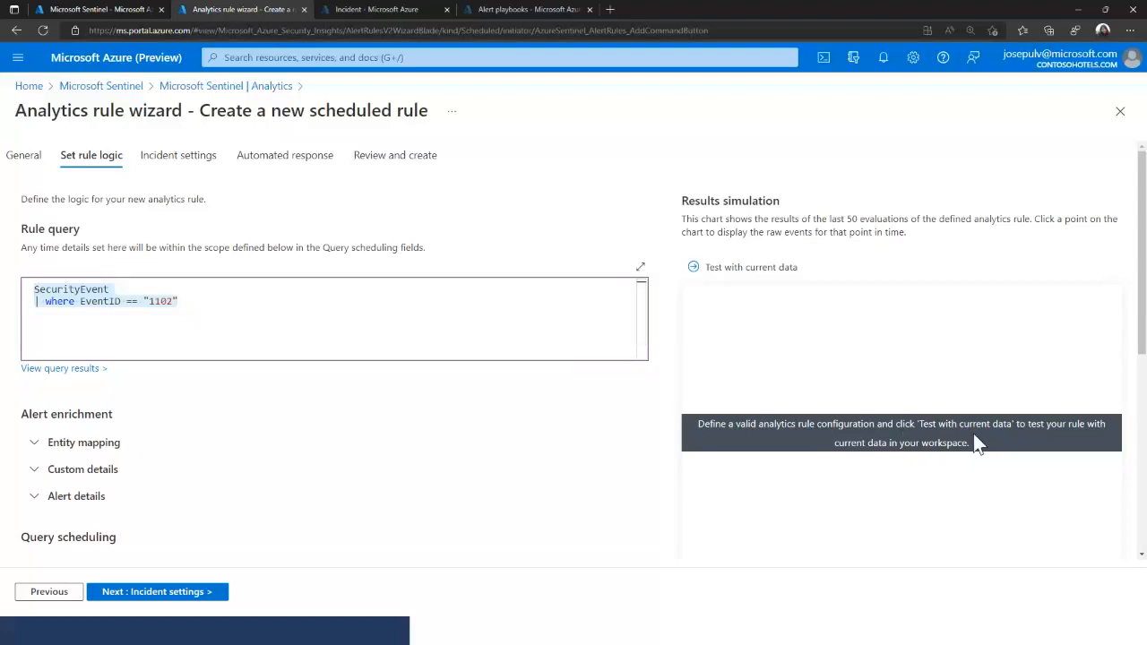
key(Delete)
text(Se)
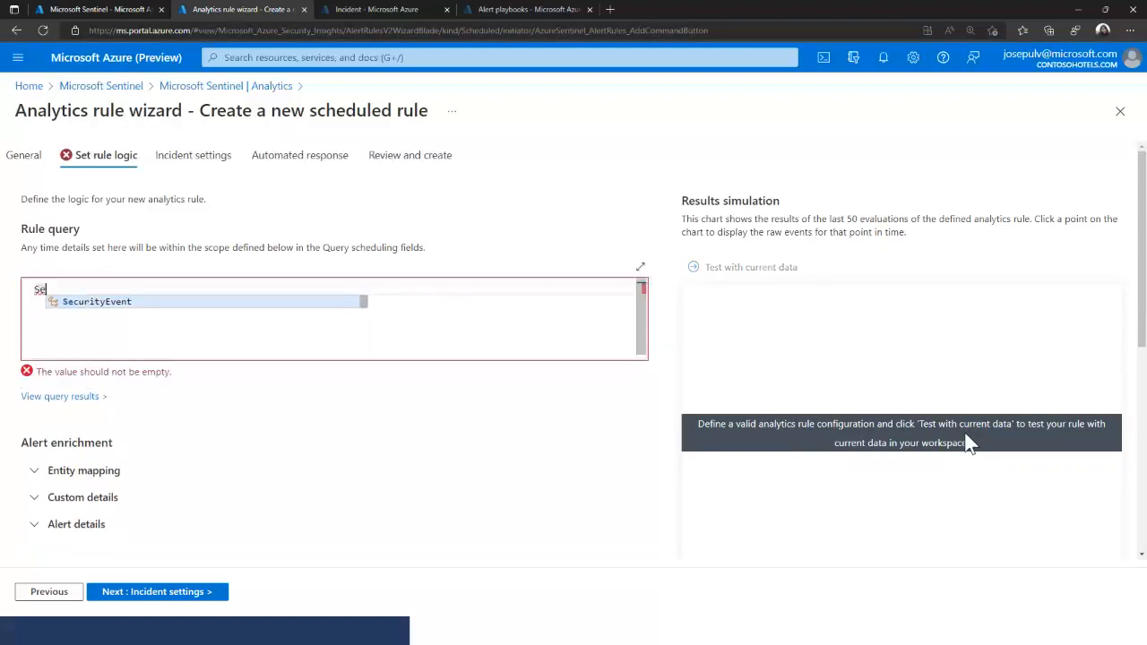
text(curityEvent)
key(Return)
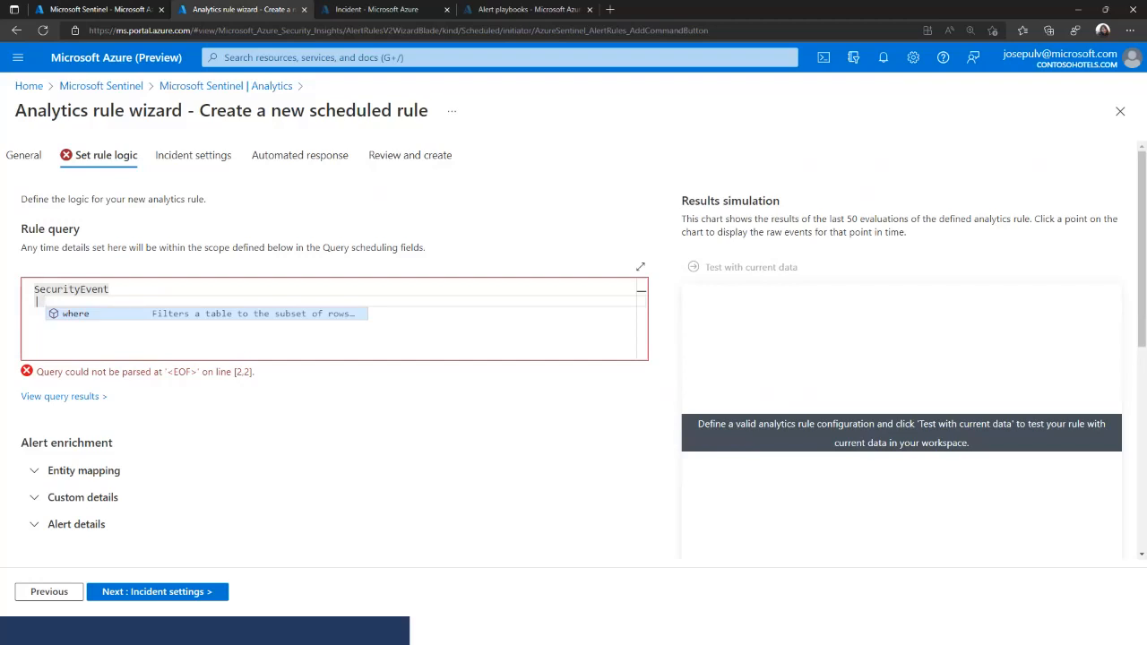
- Add a where clause to the SecurityEvent query that filters on EventID == "1102"
click(93, 310)
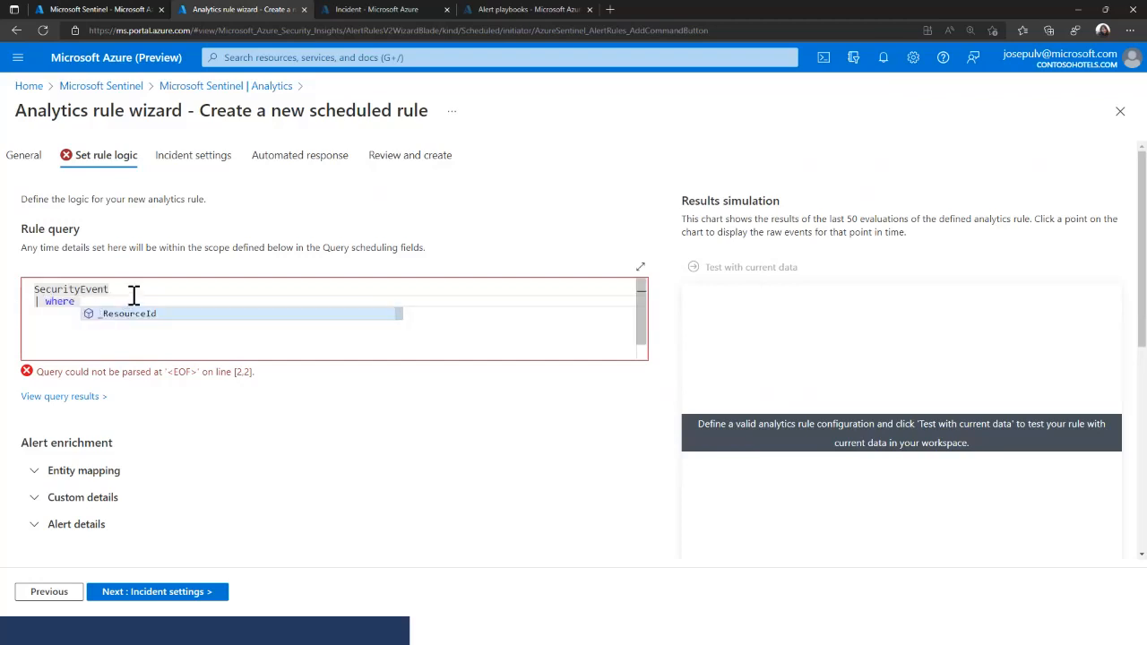
text(Even)
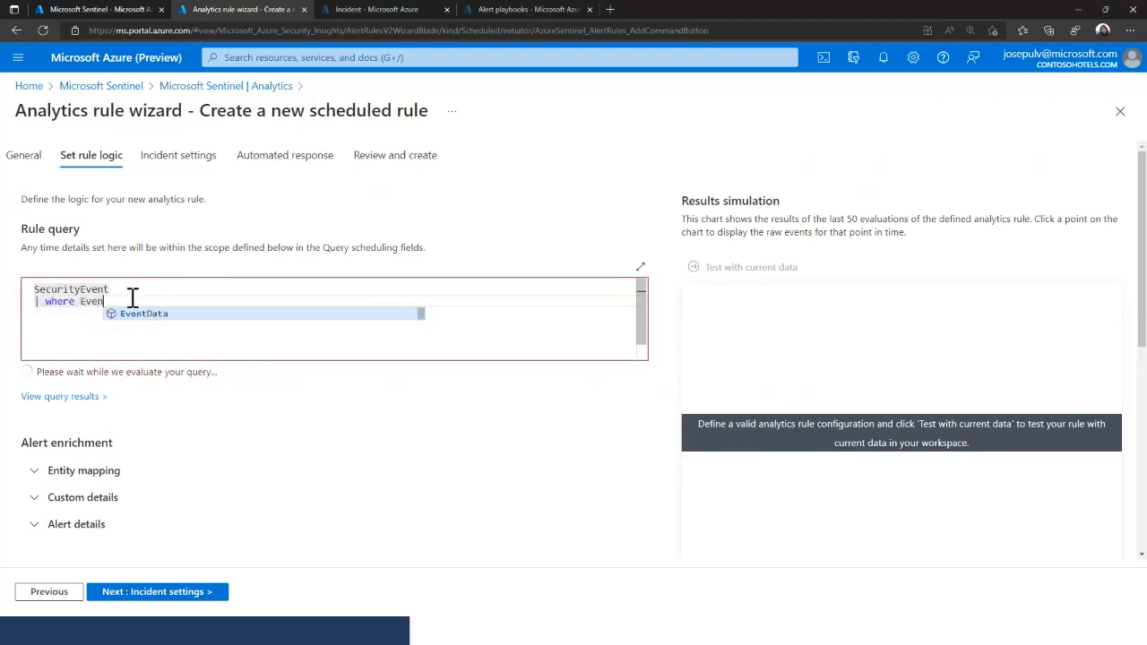
text(tID)
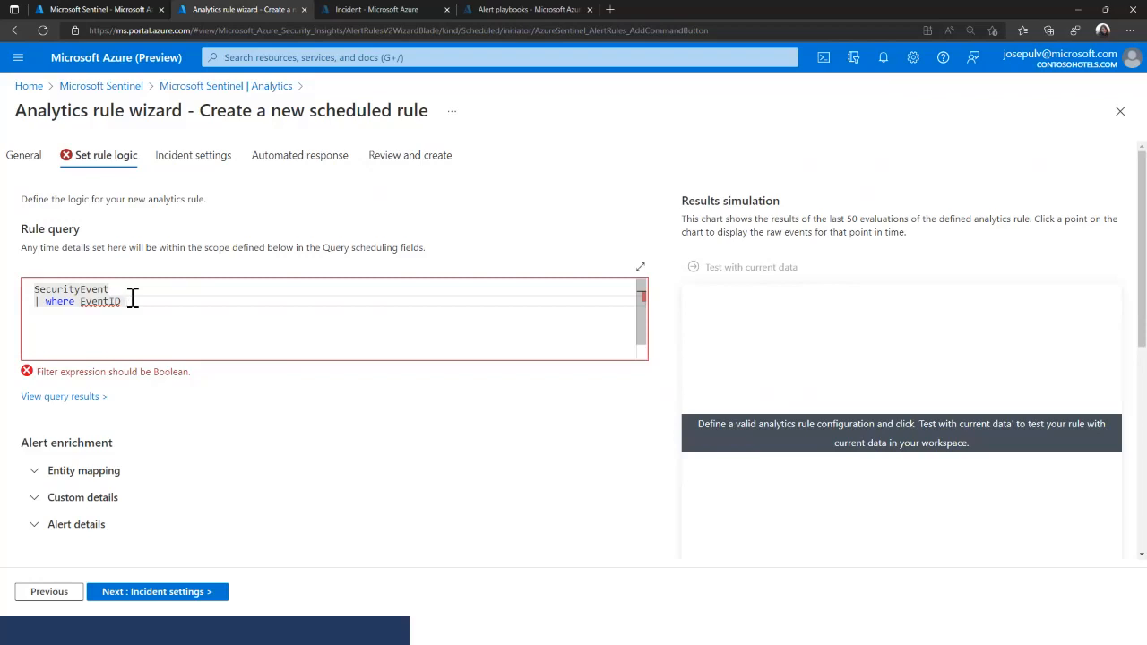
text(== ")
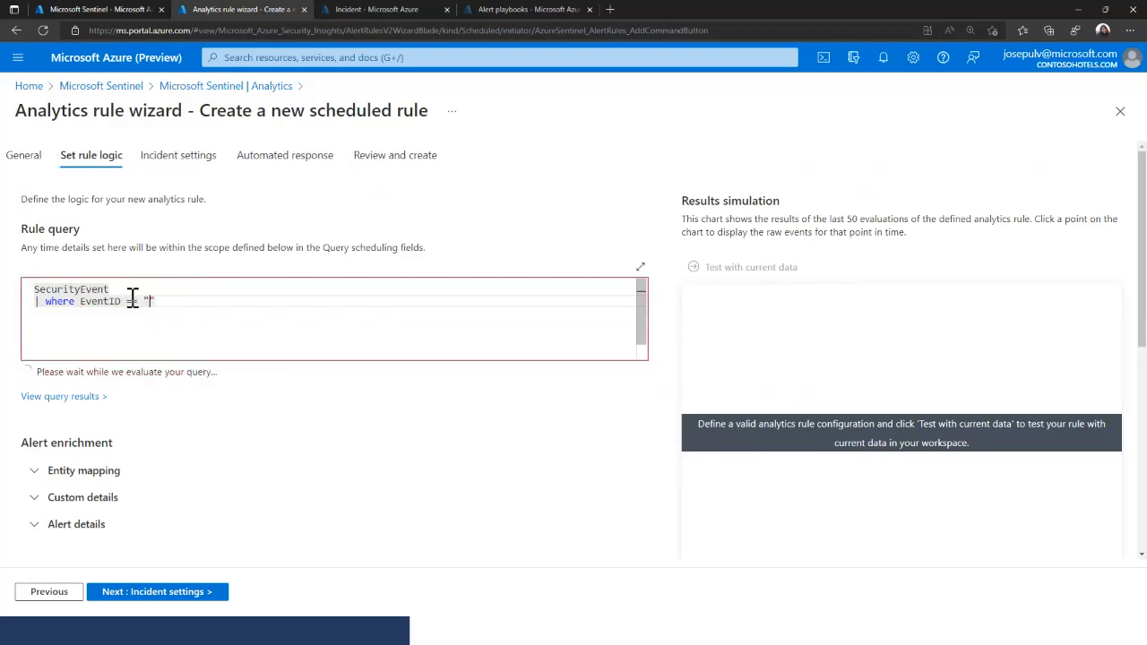
text(1102)
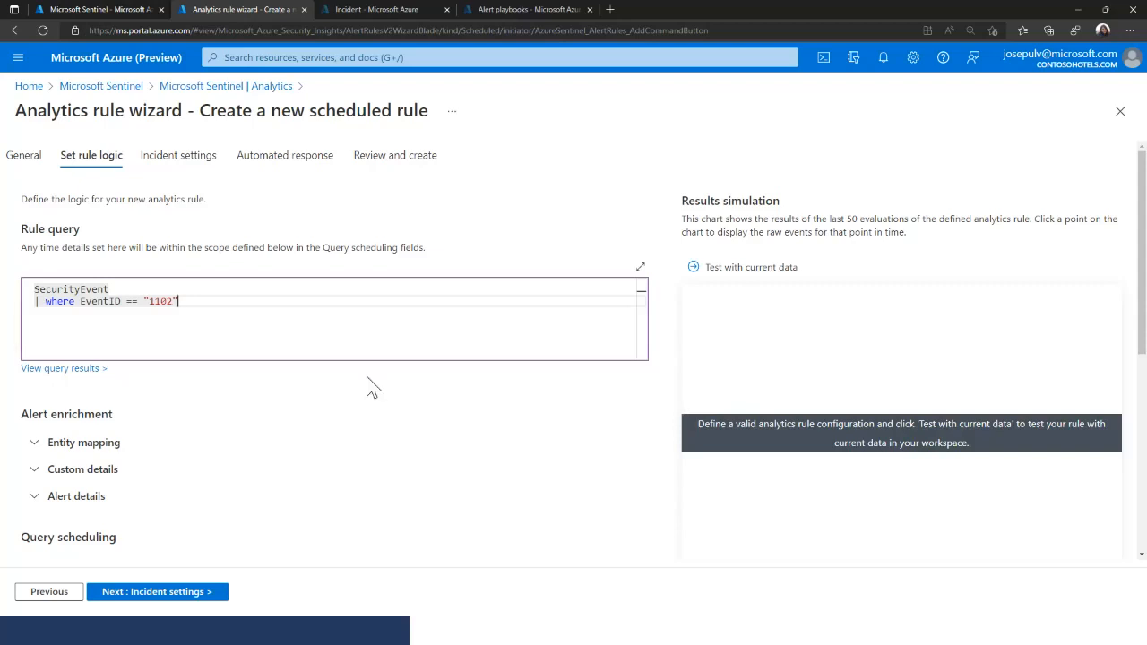
- Add an Account entity mapping to the alert enrichment, with the Name identifier taking its value from the Account field
scroll(143, 421, down, 3)
scroll(137, 408, up, 1)
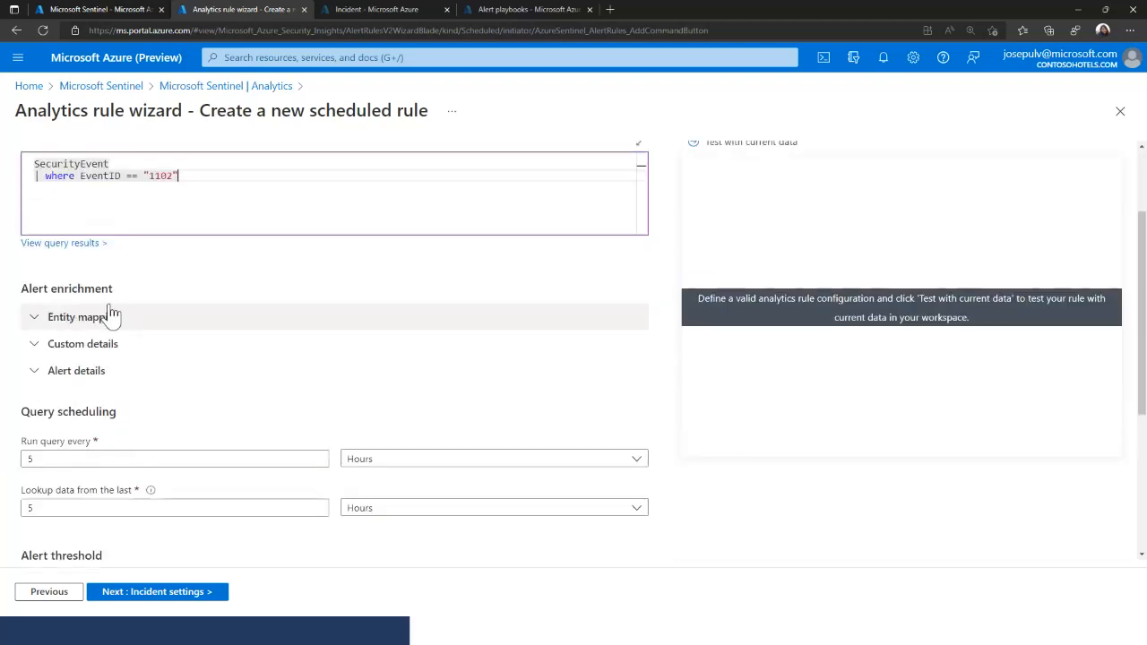
click(53, 319)
scroll(186, 378, down, 1)
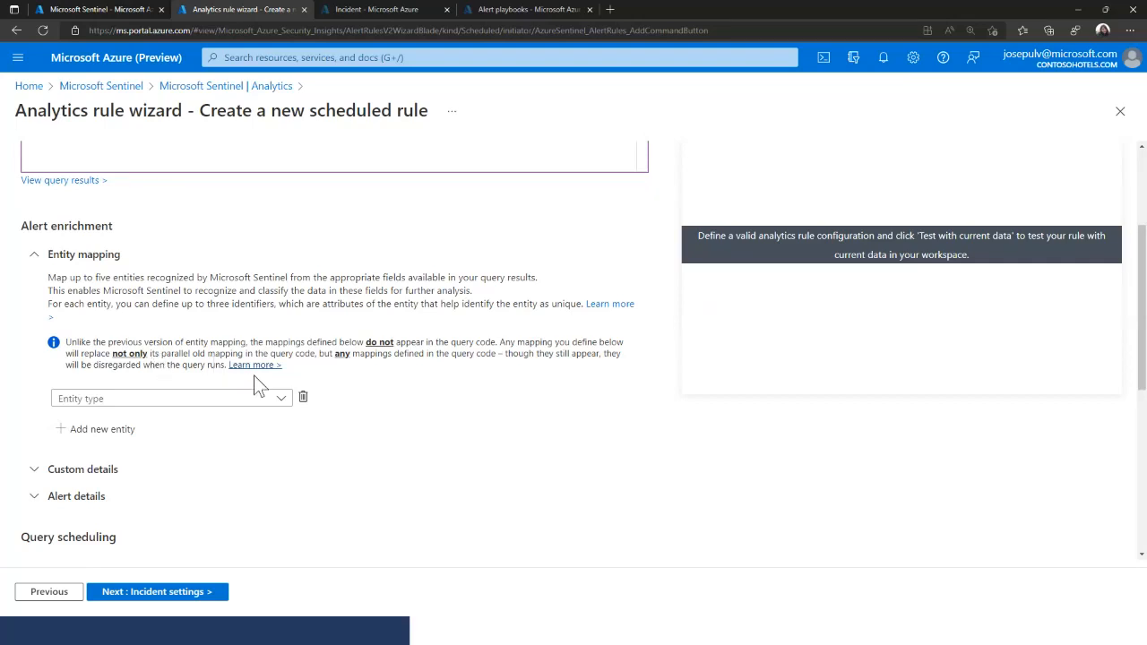
click(107, 400)
click(116, 180)
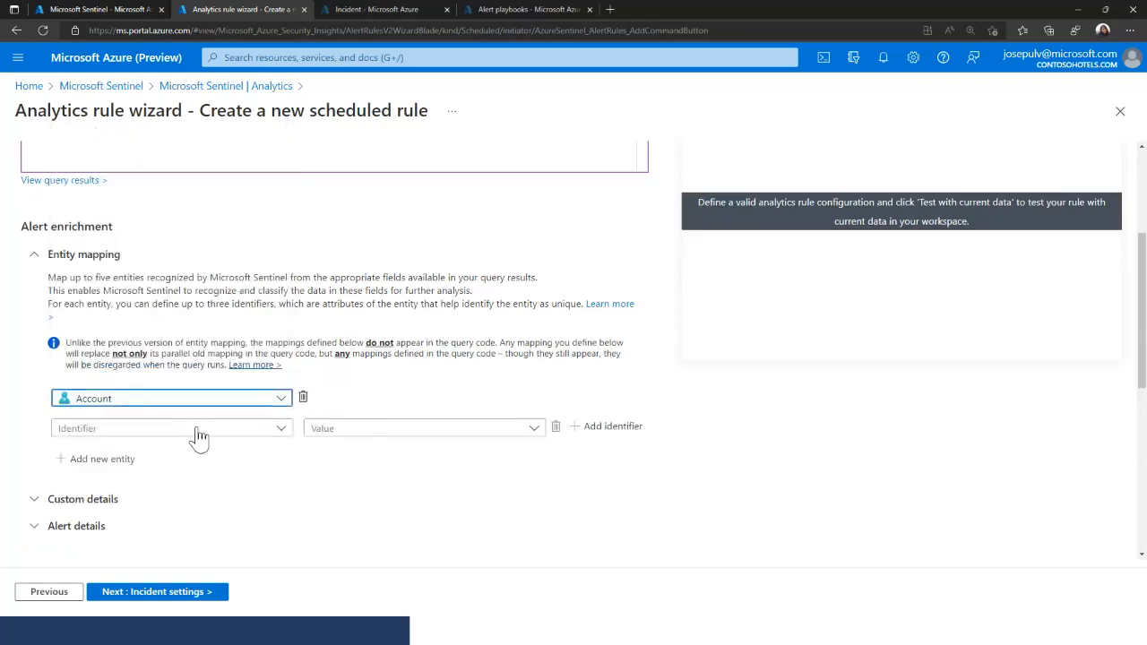
click(271, 431)
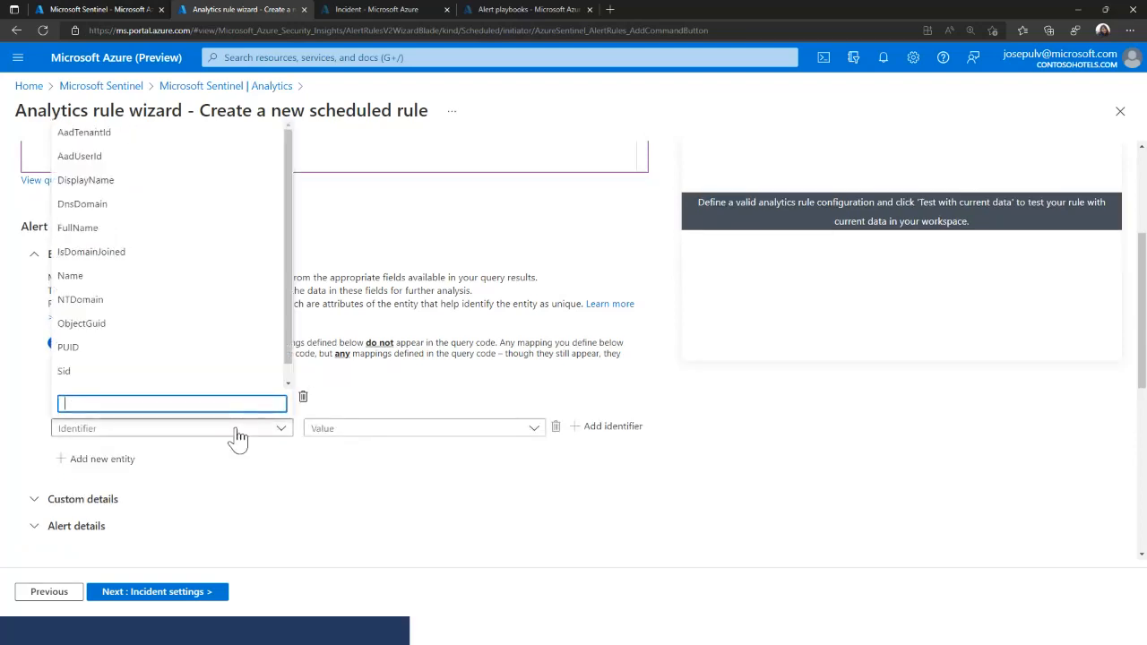
click(96, 278)
click(344, 429)
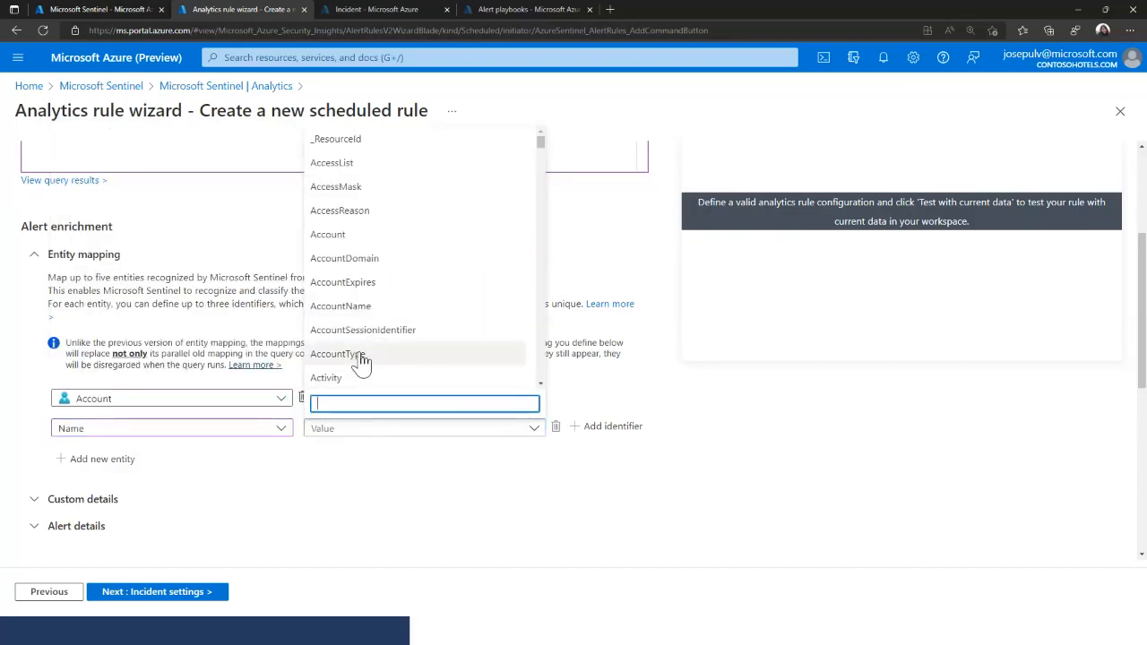
click(349, 238)
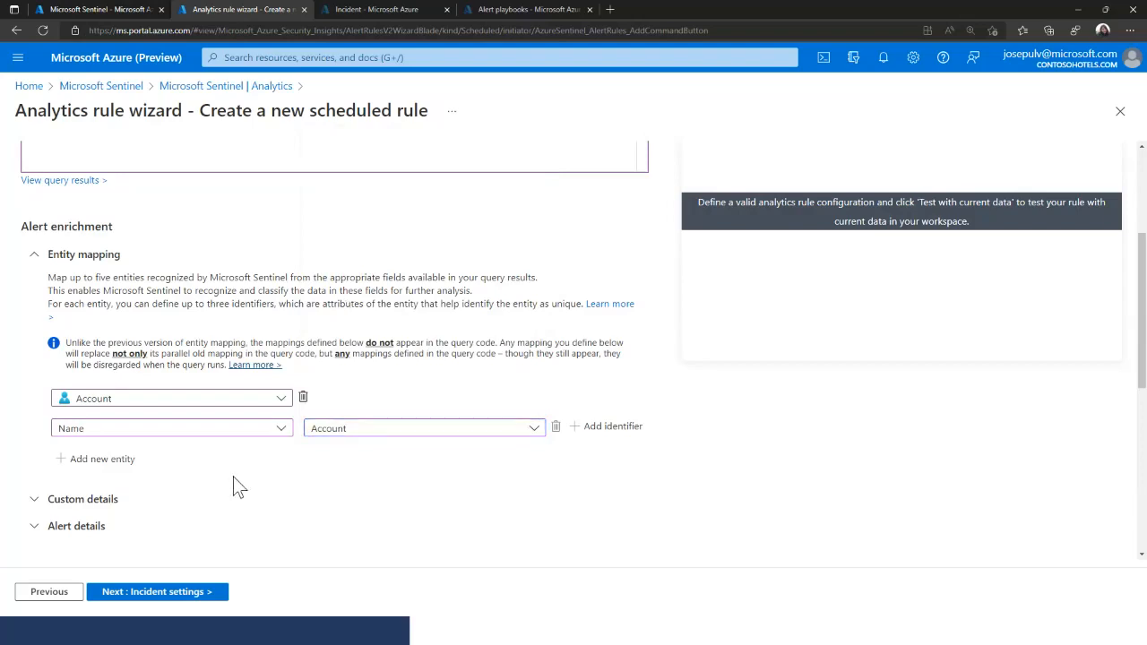
- Review the rule query together with the entity mapping, and view the query scheduling settings
scroll(198, 413, up, 3)
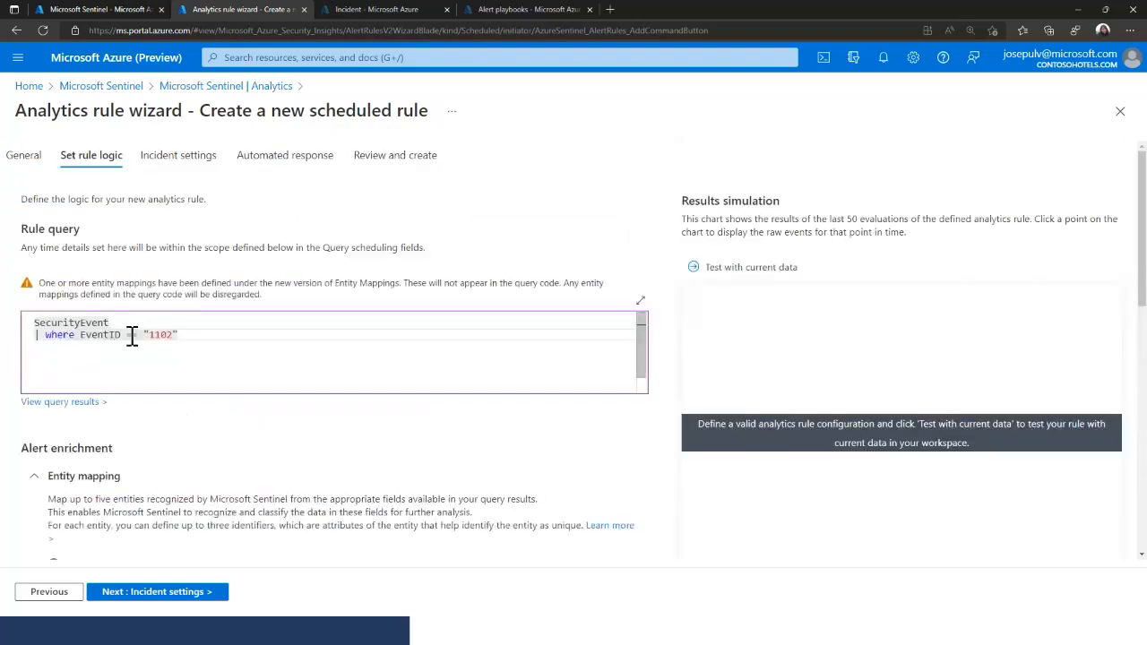
scroll(287, 451, down, 3)
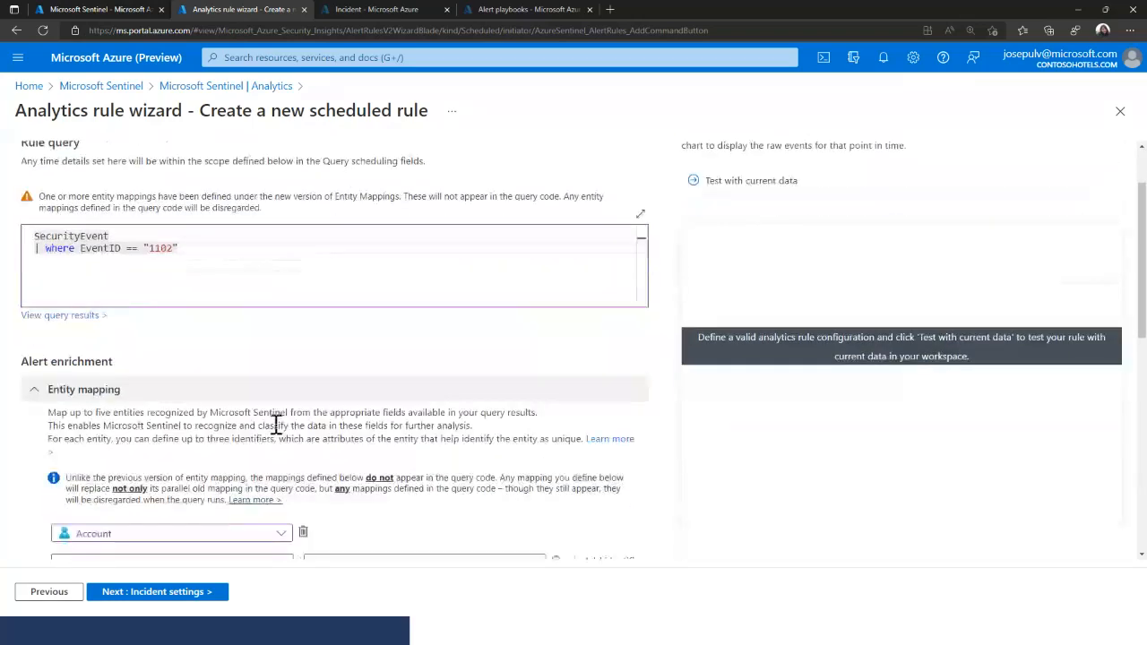
scroll(287, 451, down, 1)
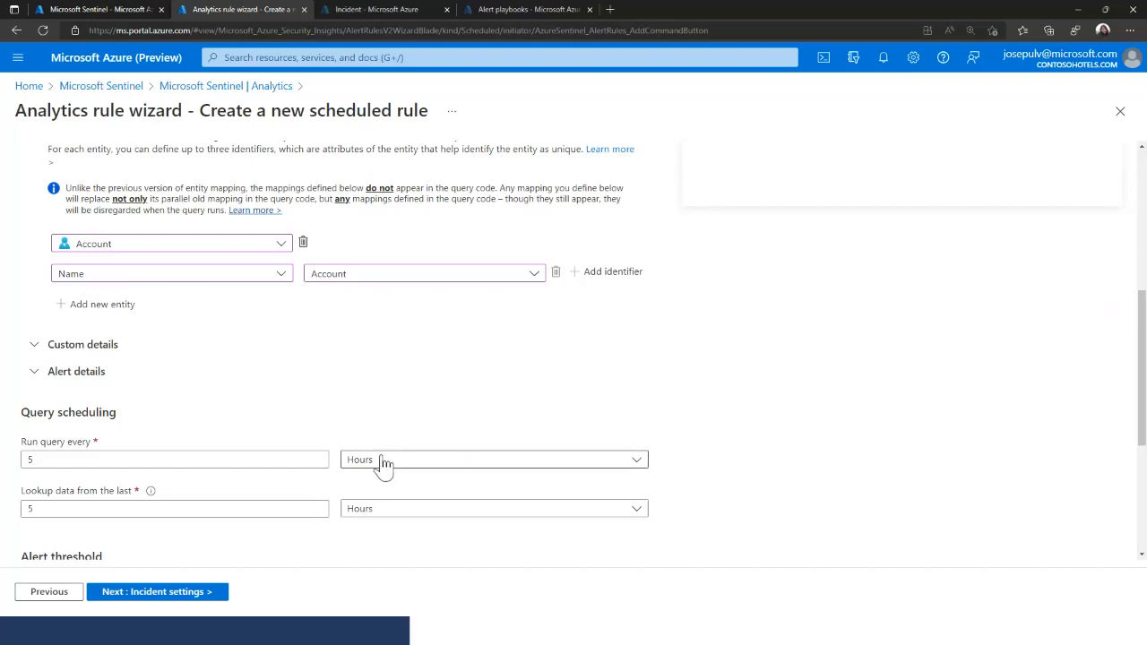
- Review the rule query against the scheduling settings, and set the query to run every 5 minutes
scroll(218, 376, up, 5)
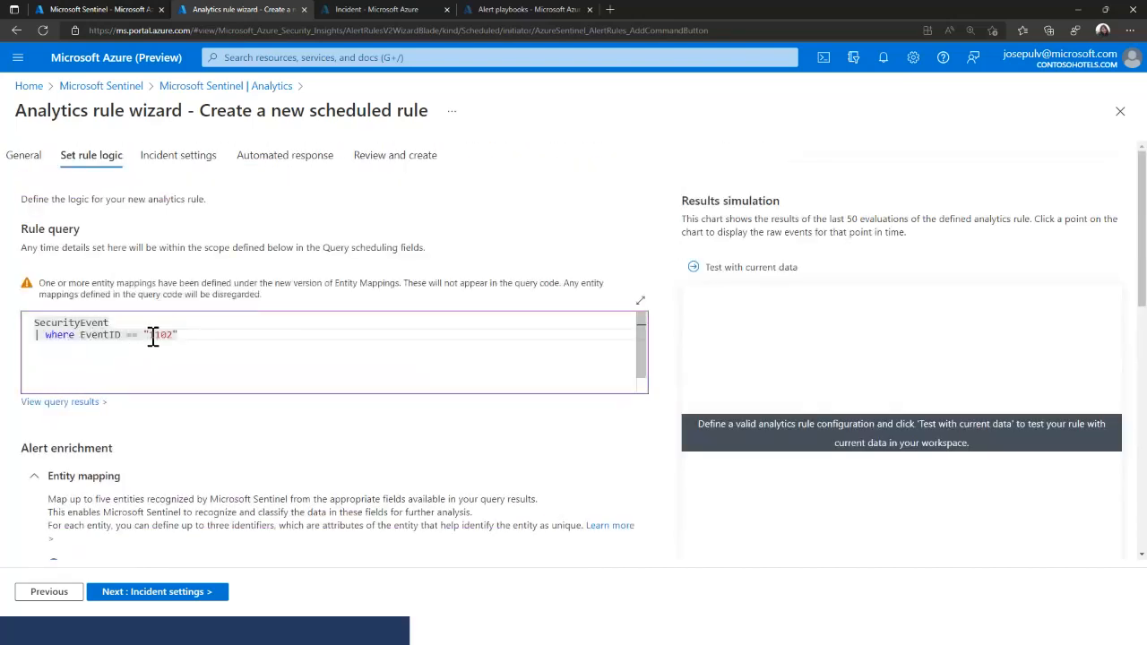
scroll(184, 414, down, 1)
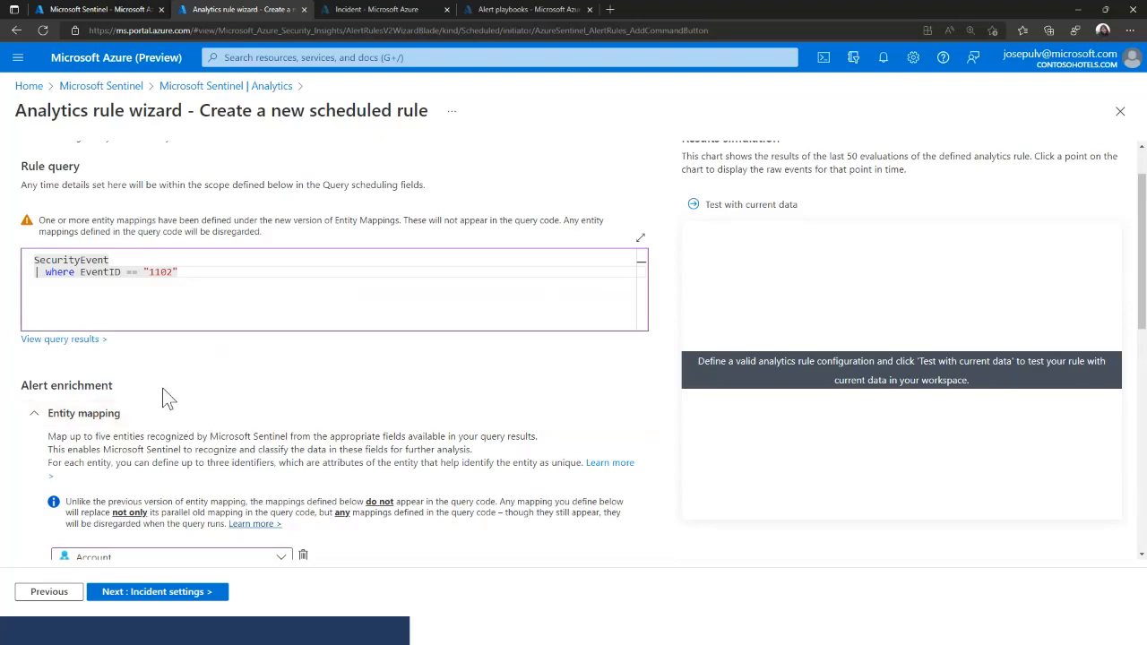
scroll(231, 435, down, 5)
scroll(235, 445, down, 1)
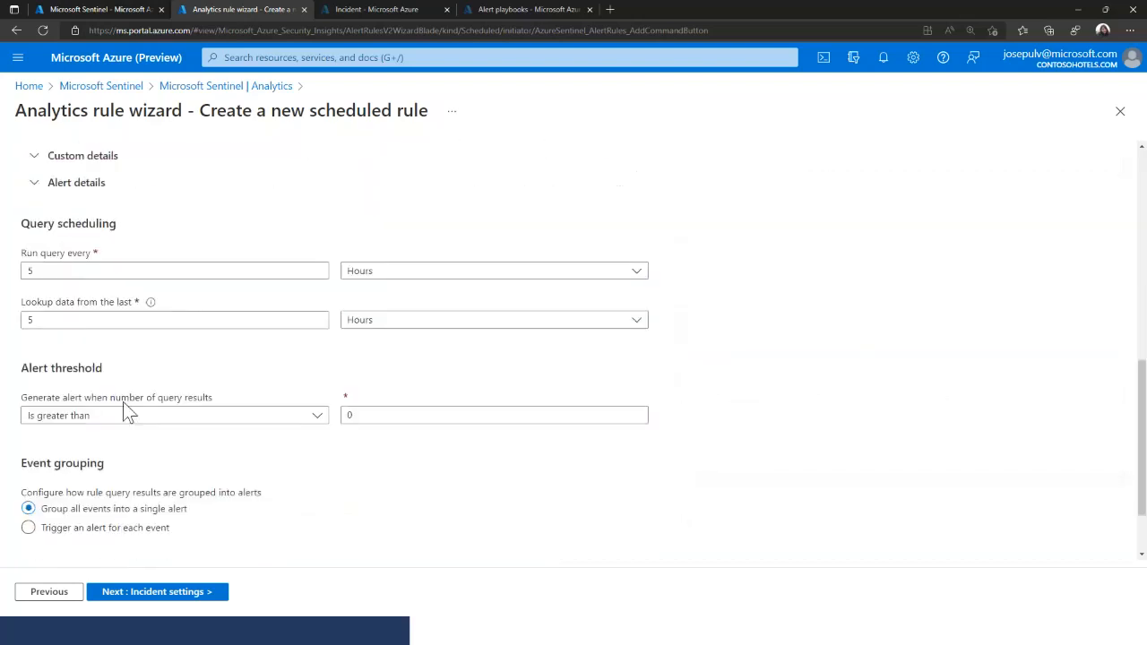
scroll(152, 344, up, 1)
mouse_move(154, 366)
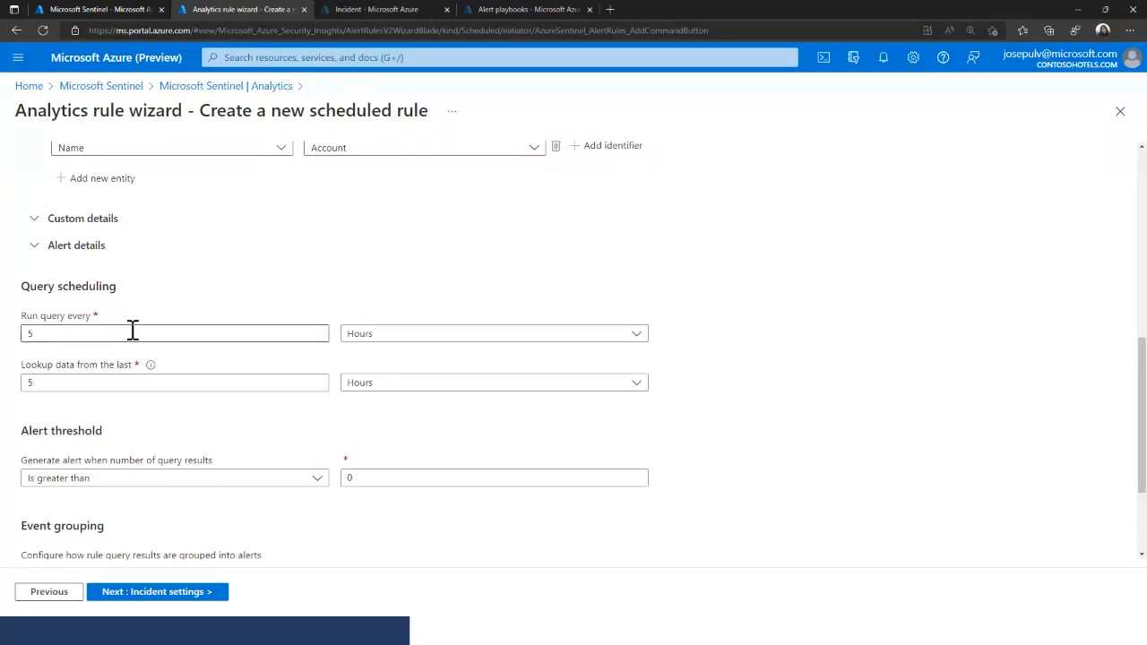
click(91, 332)
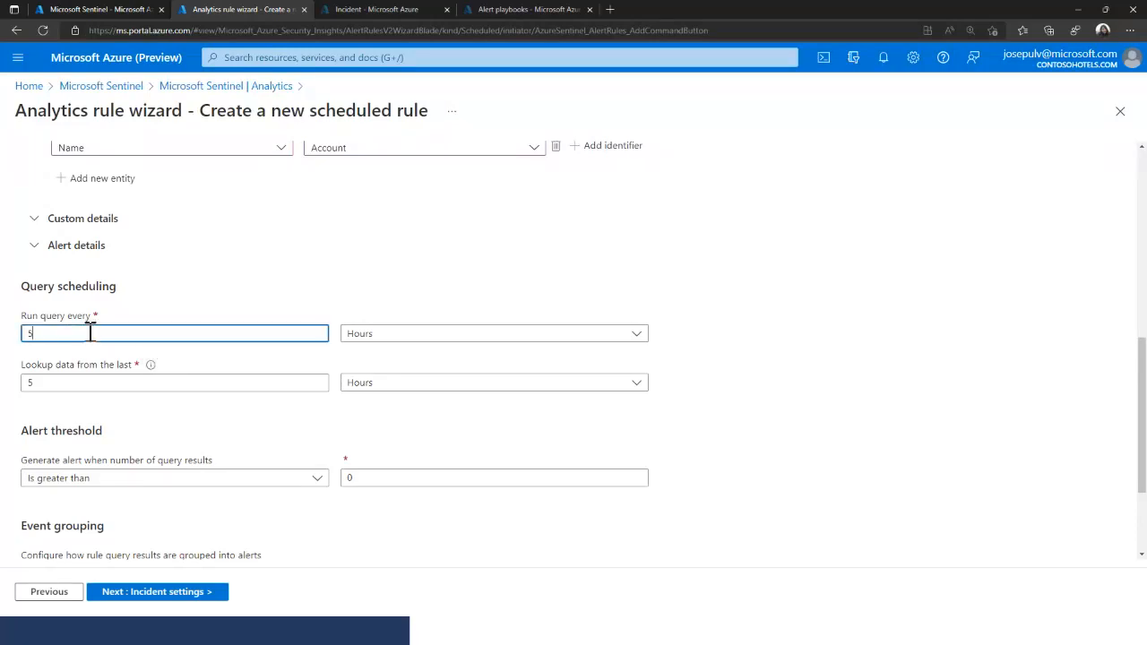
click(331, 298)
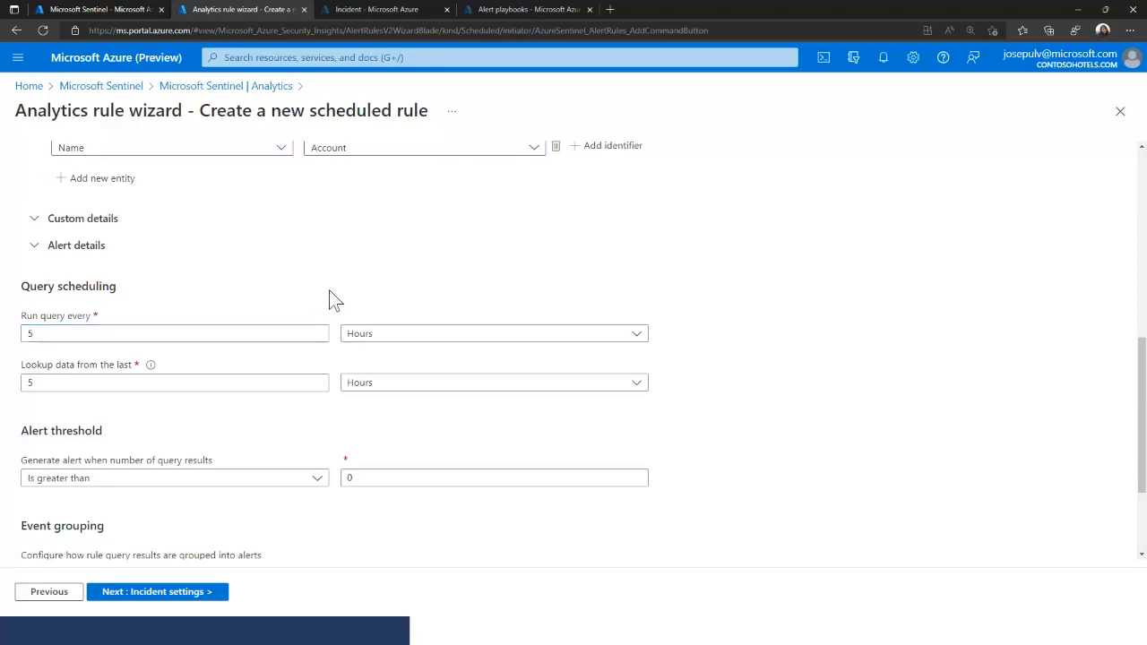
scroll(90, 327, down, 1)
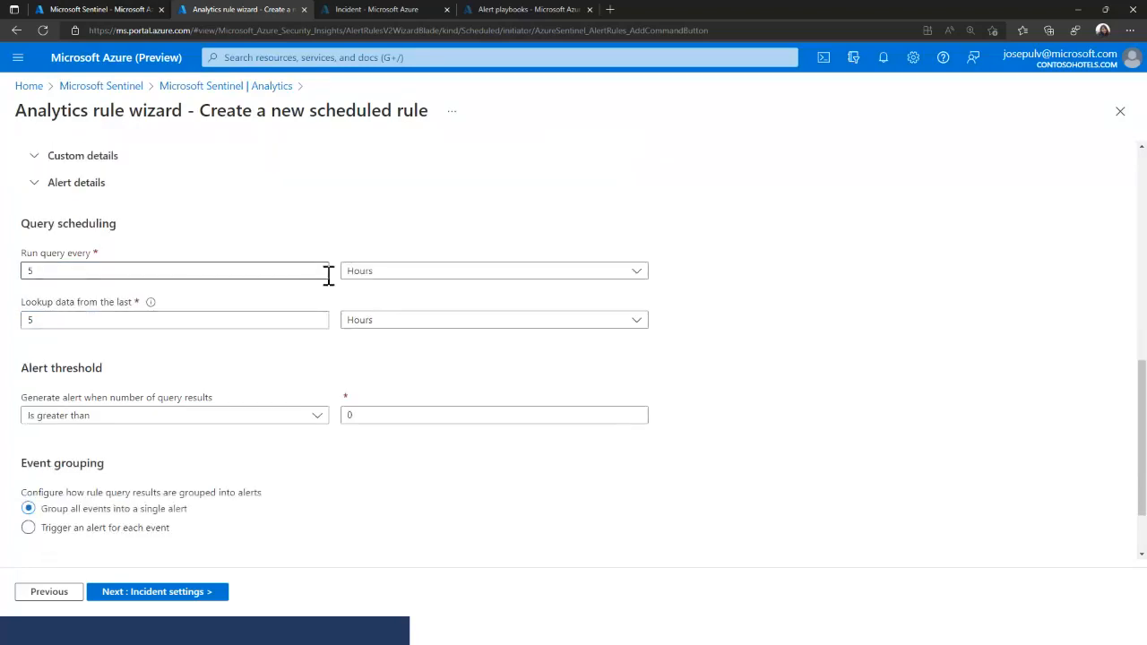
click(439, 275)
click(370, 290)
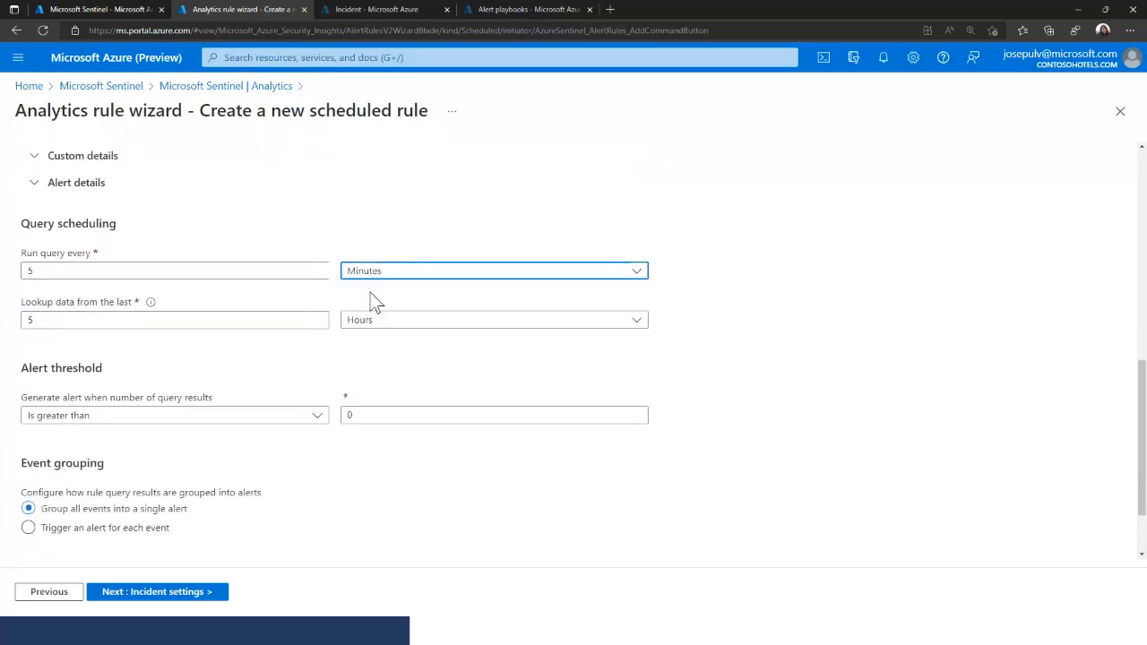
- Set the query's lookup period to the last 5 minutes of data
click(107, 319)
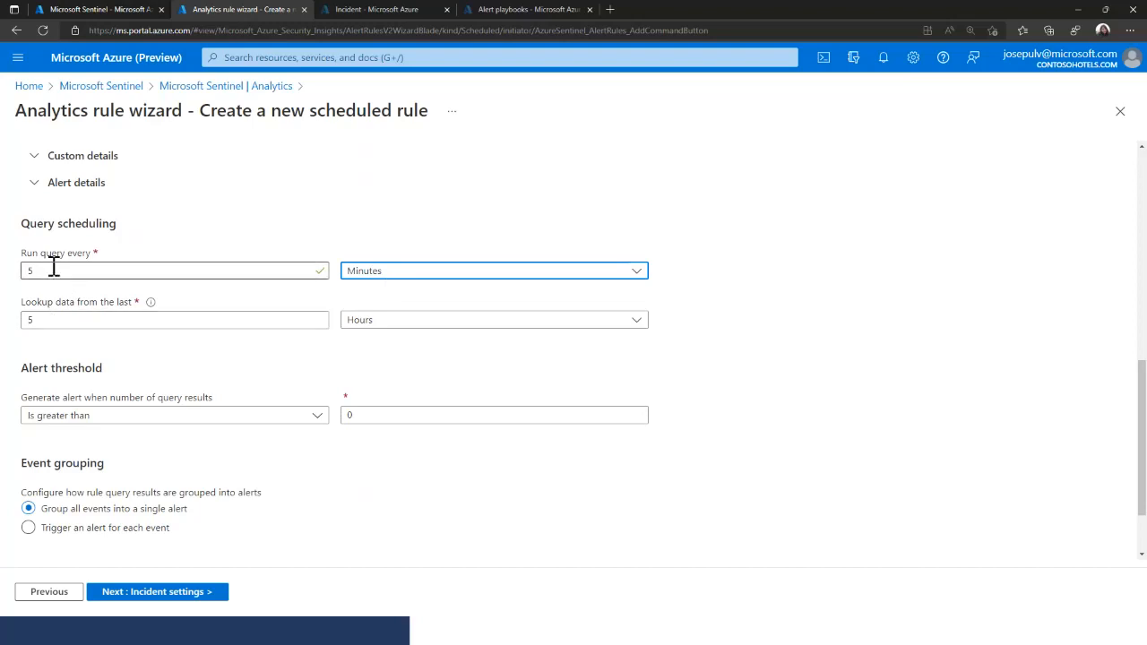
click(380, 323)
click(367, 344)
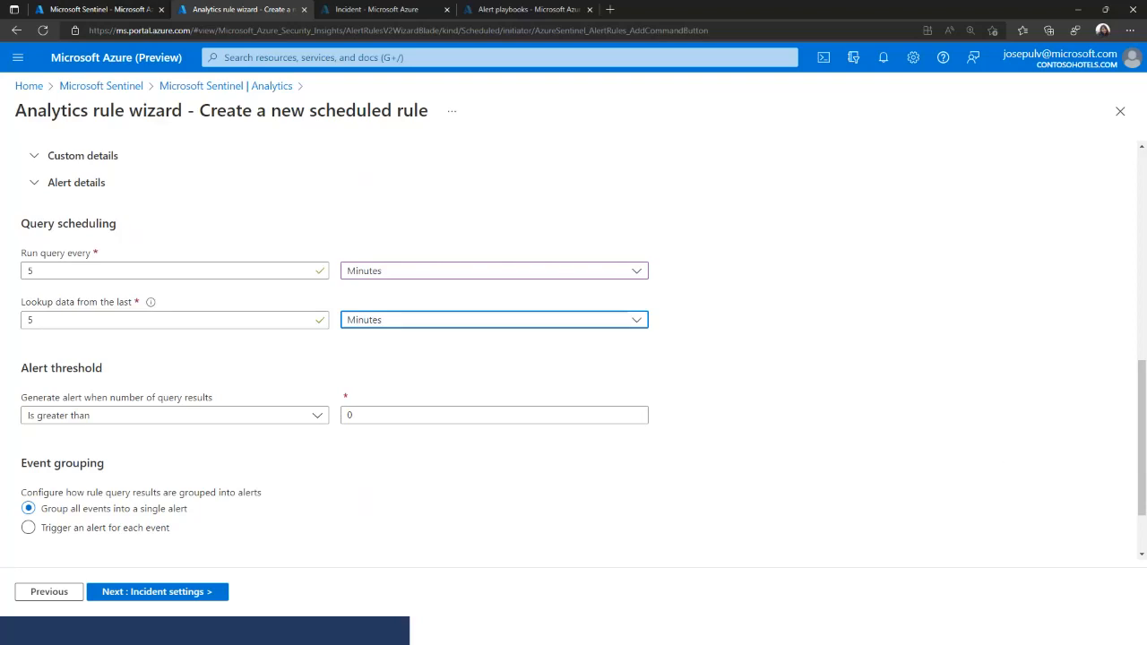
- Examine the alert threshold operators, the event grouping options and the suppression setting of the rule
scroll(243, 434, down, 1)
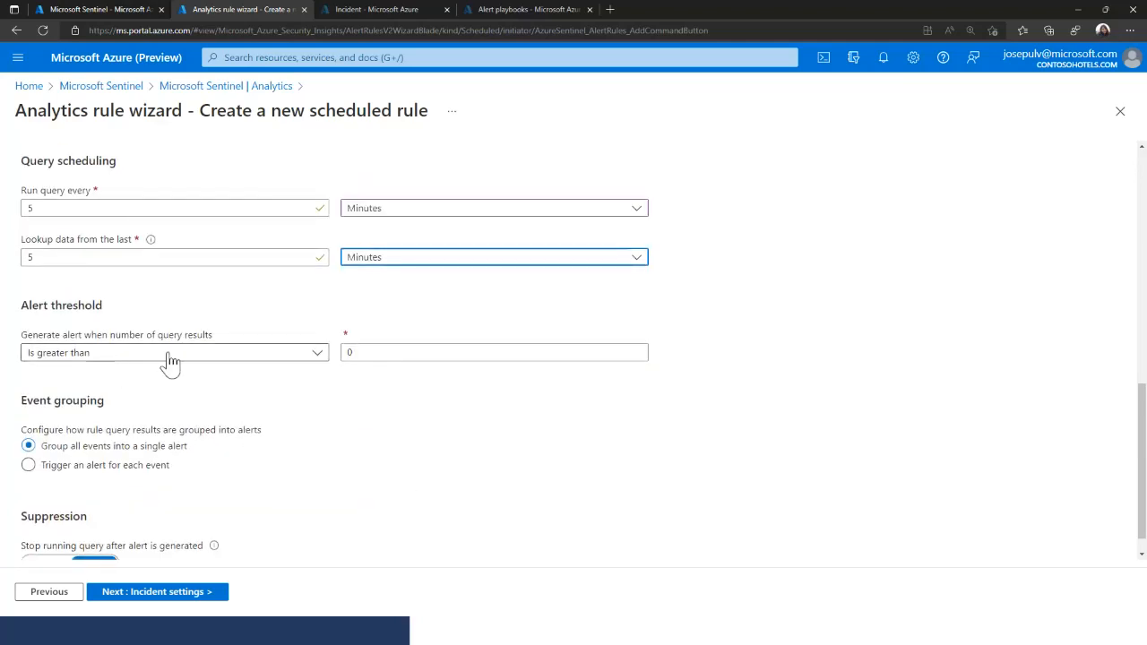
click(103, 358)
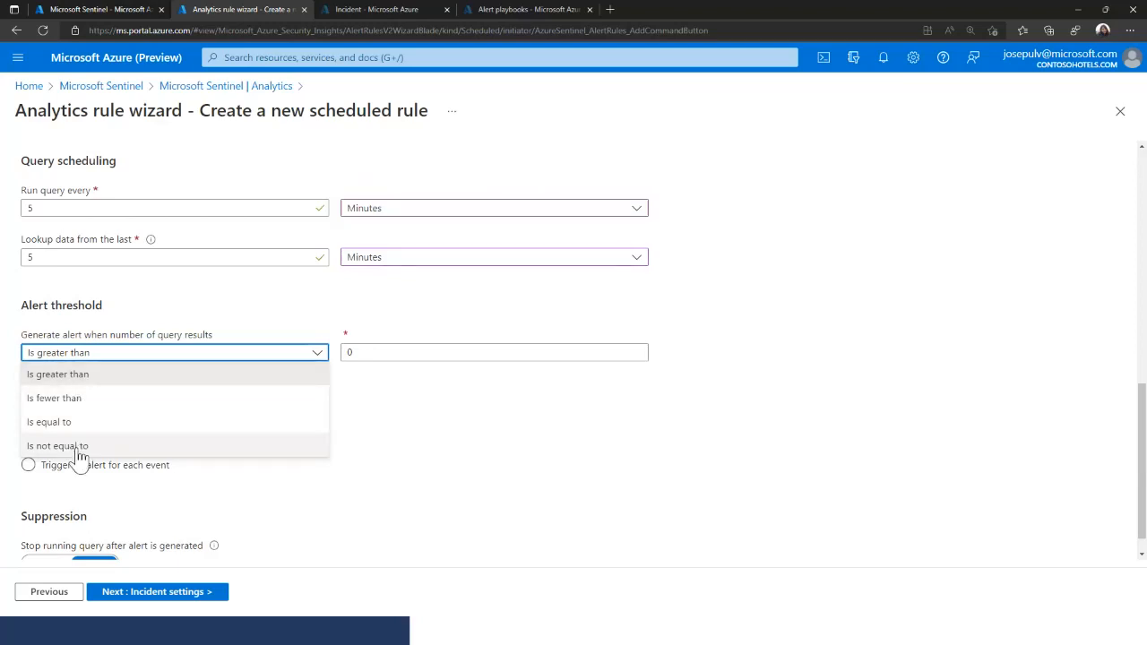
click(444, 424)
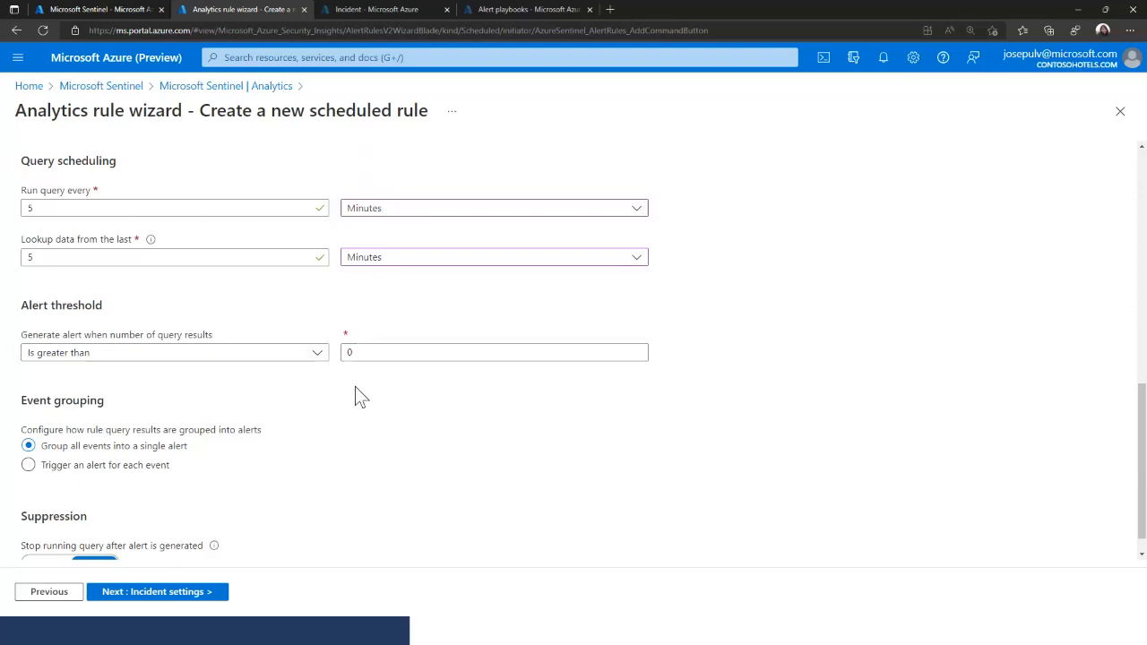
scroll(229, 439, down, 1)
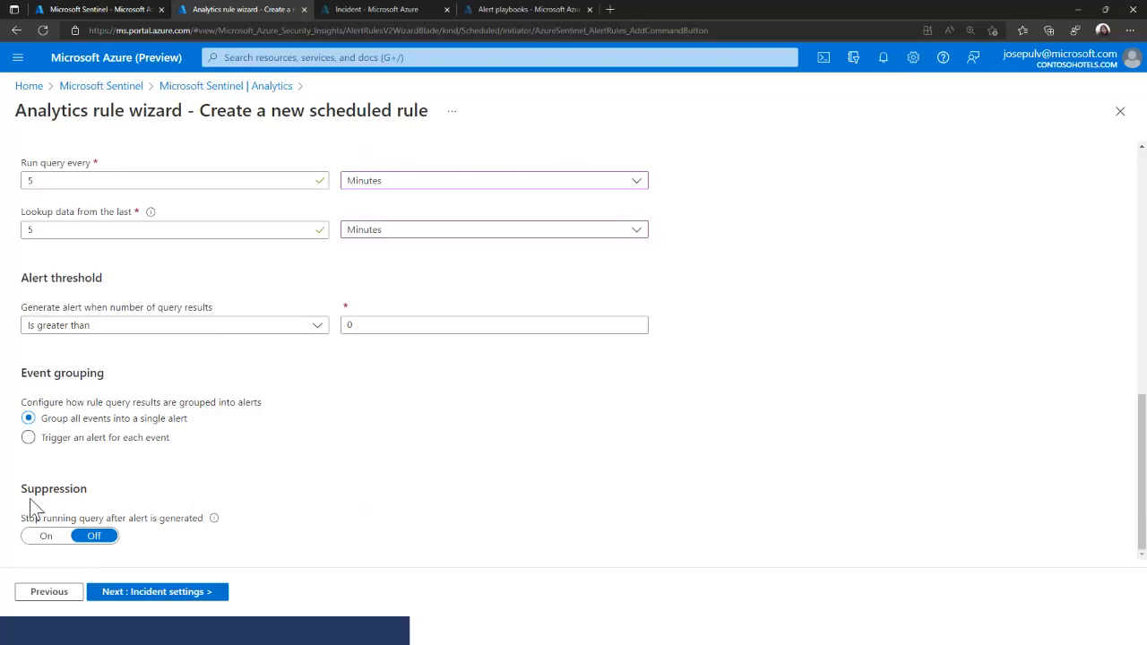
- Proceed through the incident settings with incident creation enabled and alert grouping disabled, and continue to the automated response settings
click(148, 593)
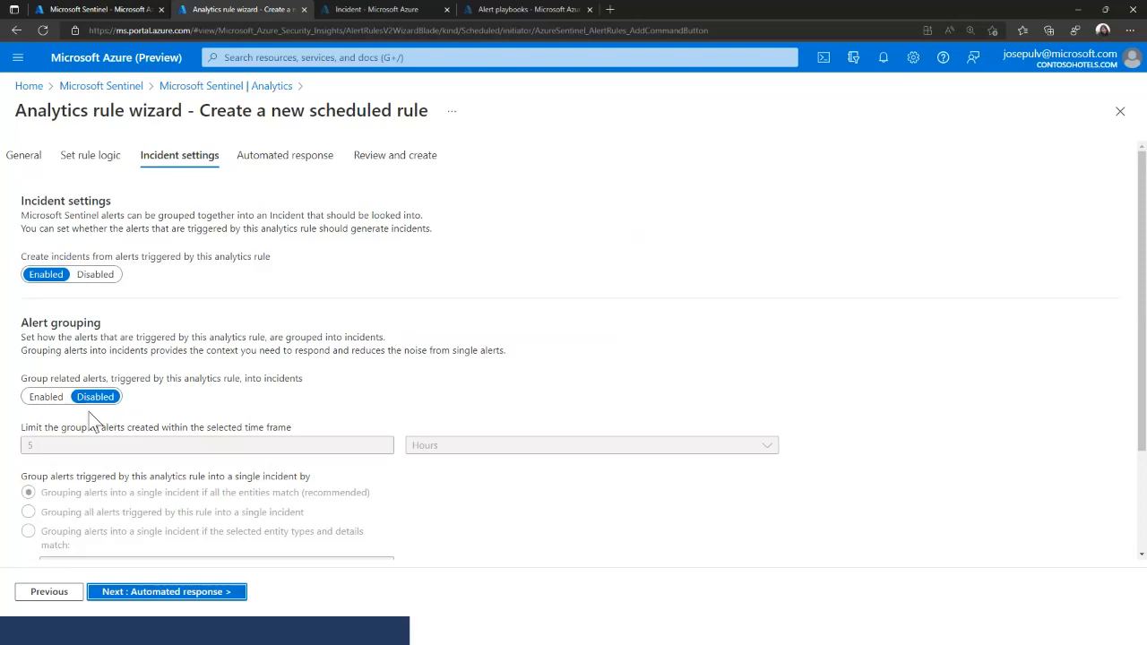
scroll(109, 426, down, 2)
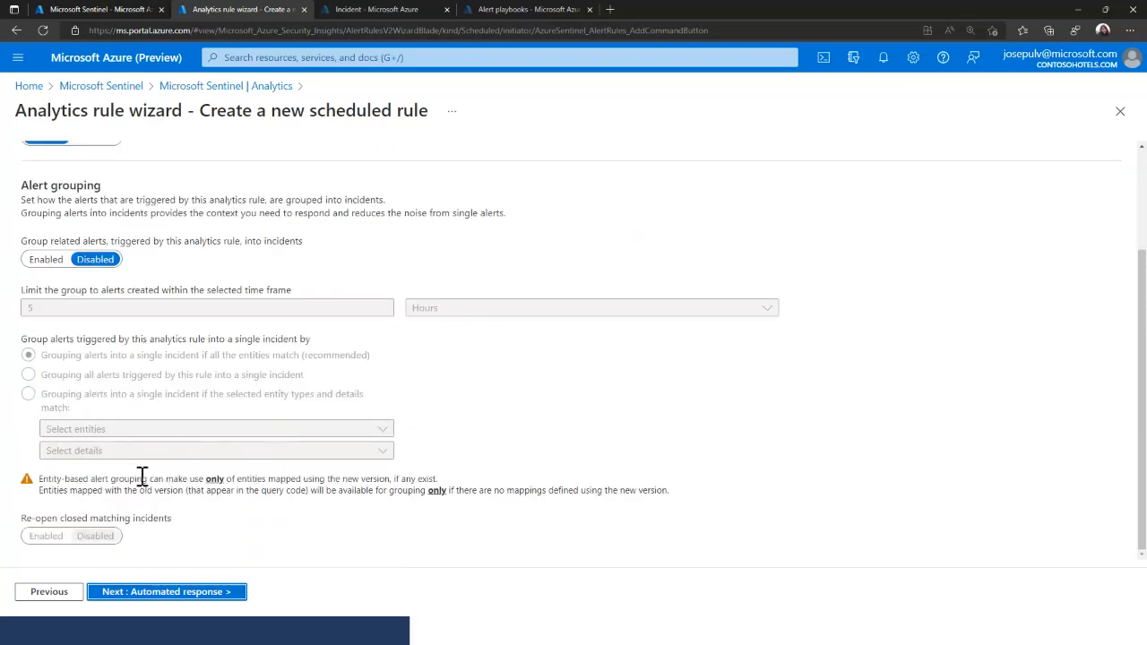
click(153, 592)
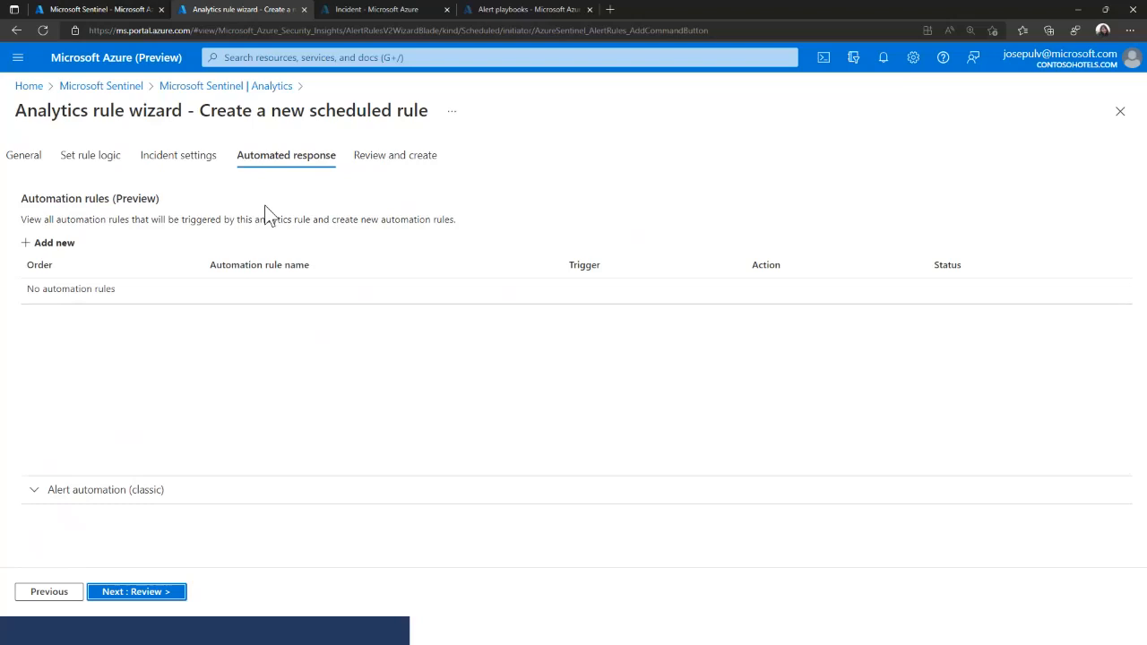
- View the form for a new automation rule and close it without creating one
click(27, 244)
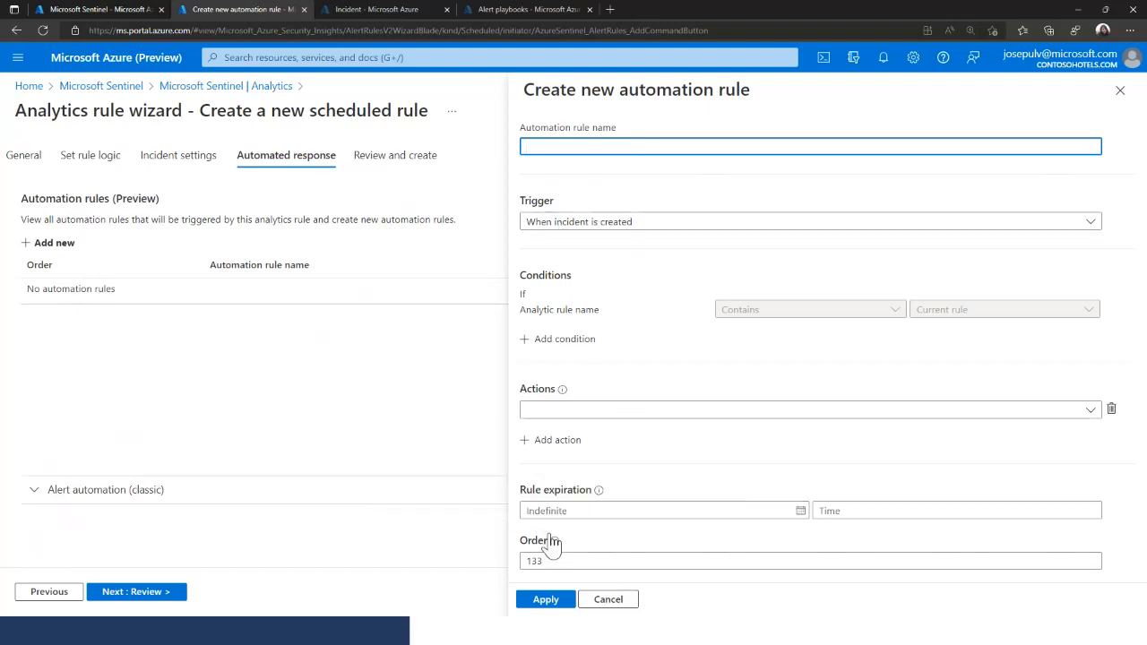
click(611, 601)
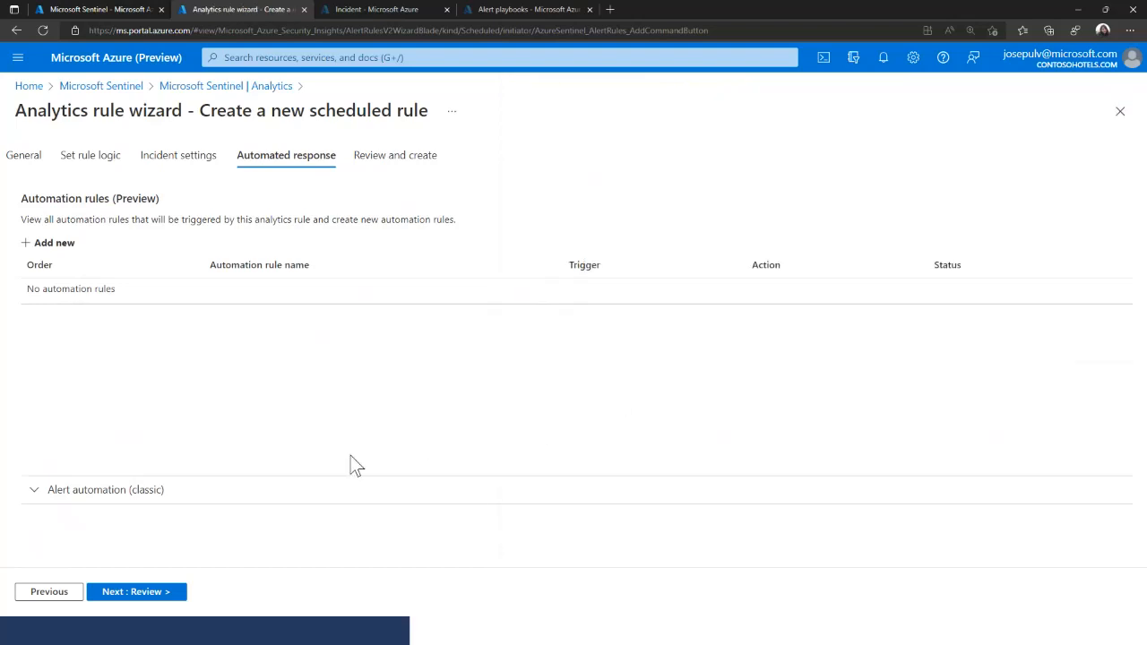
- Validate the analytics rule and review its summary, from the rule details and query to the incident and automated response settings
click(135, 592)
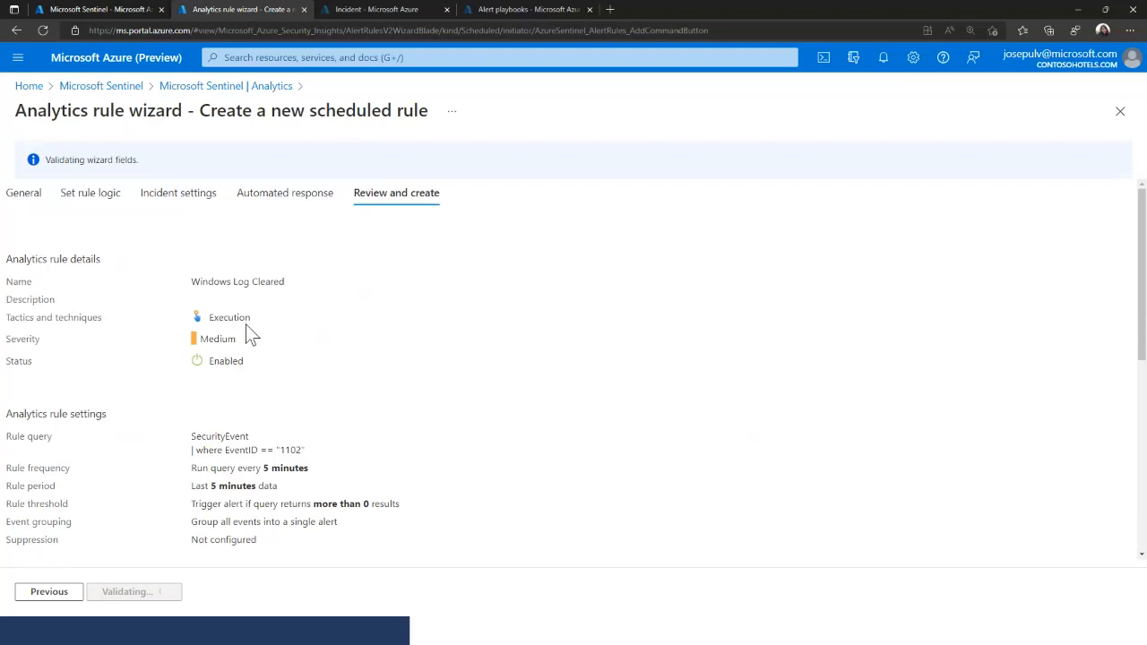
scroll(363, 397, down, 2)
scroll(340, 430, up, 2)
scroll(290, 468, down, 5)
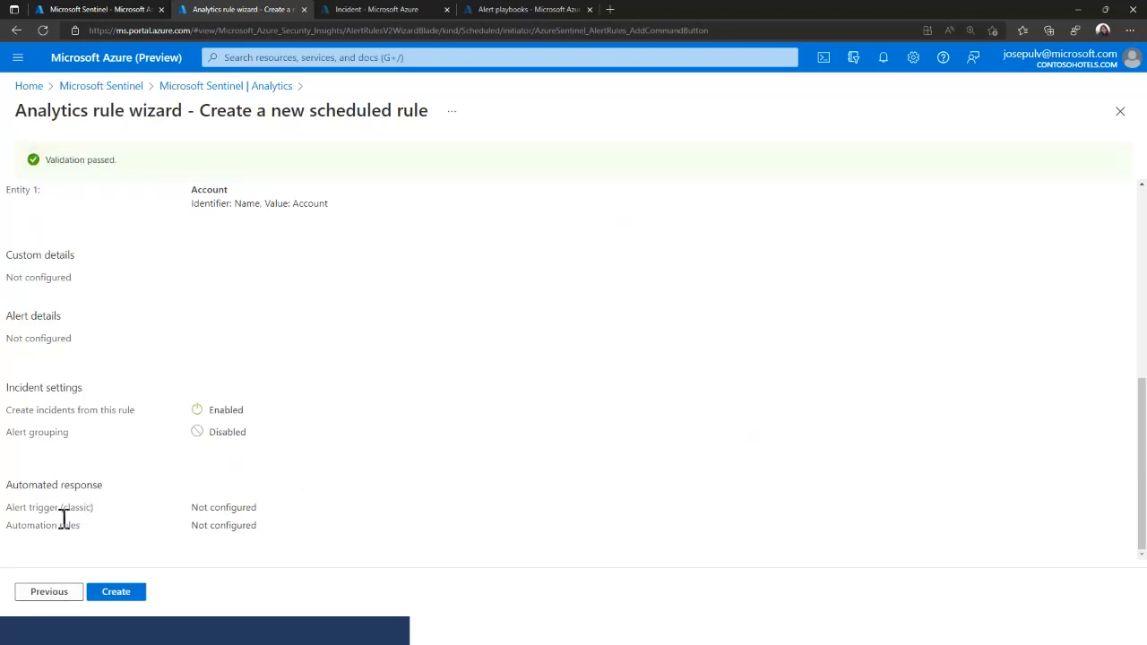
scroll(142, 482, up, 5)
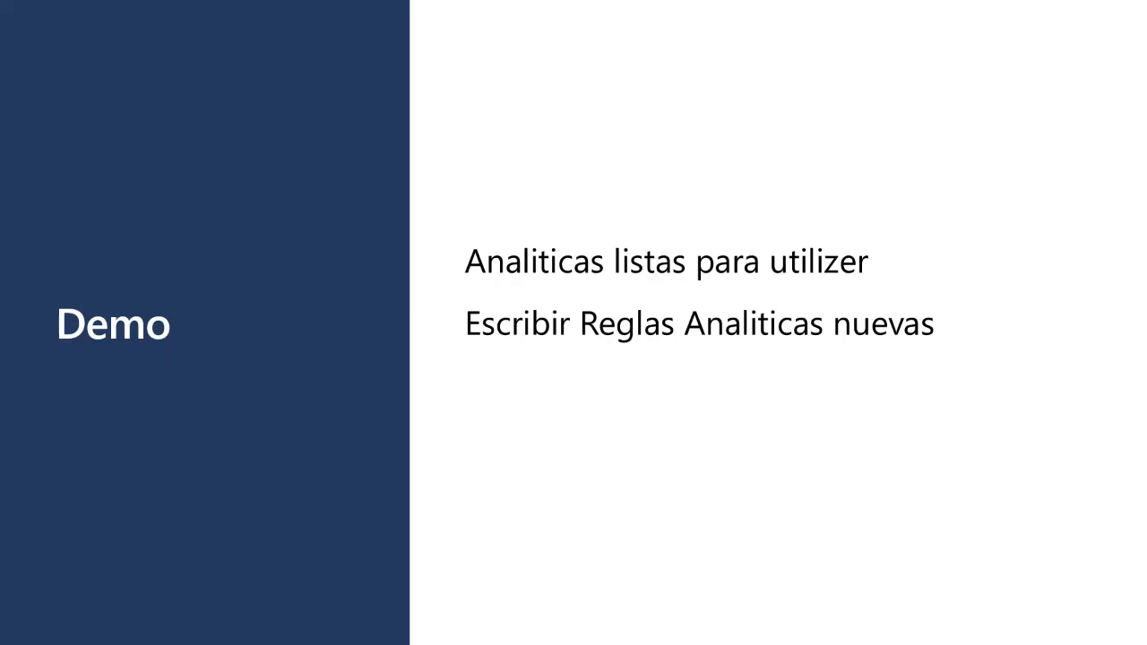
key(Right)
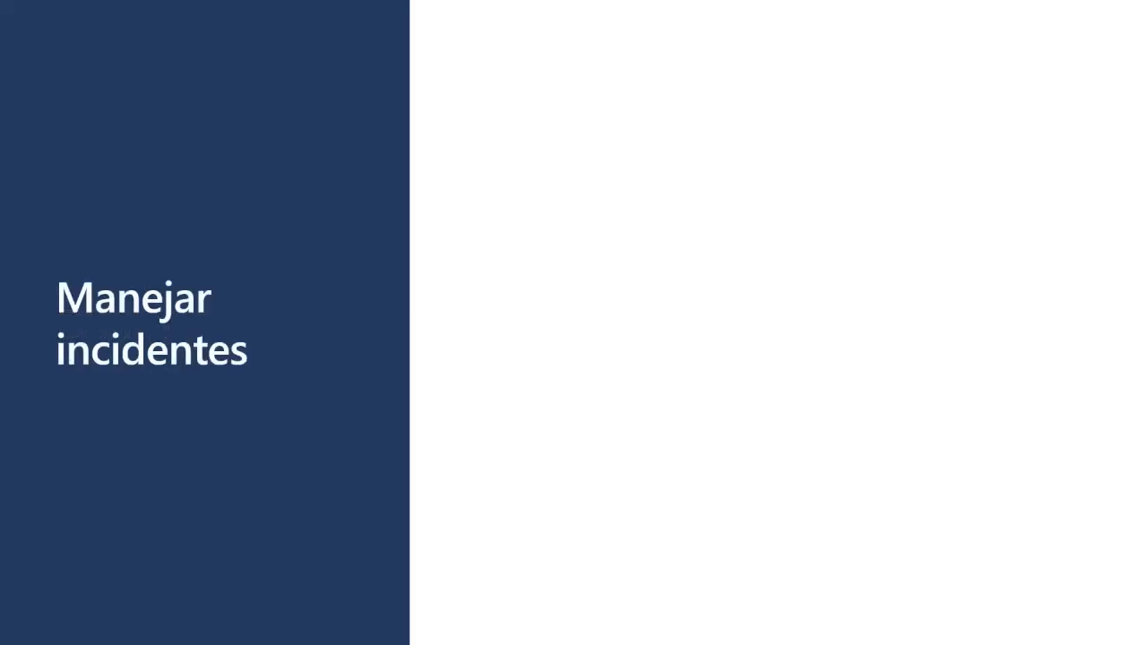
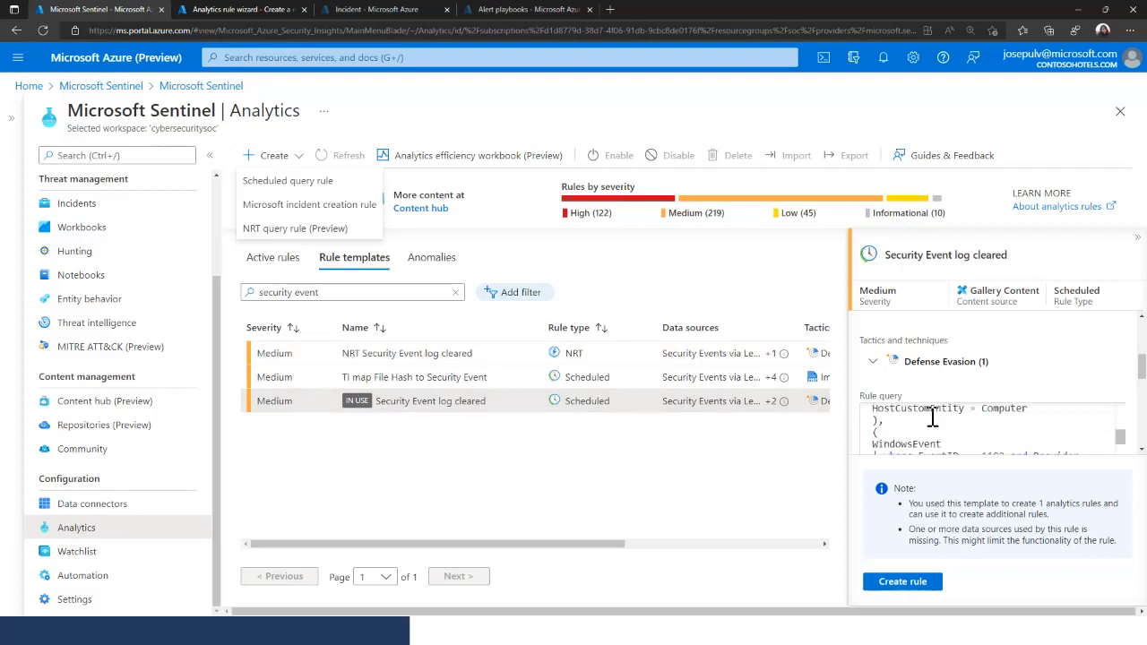
- Switch from the rule templates to the open incident, and return to the incidents list filtered by "Activity from infrequent"
scroll(995, 430, down, 3)
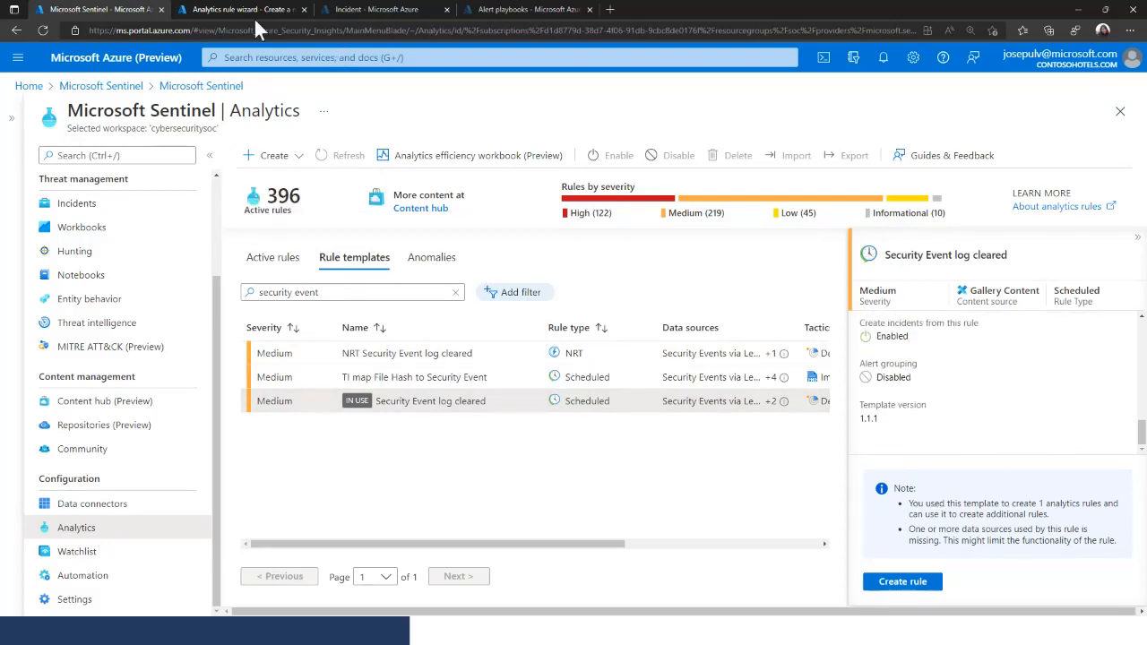
click(376, 10)
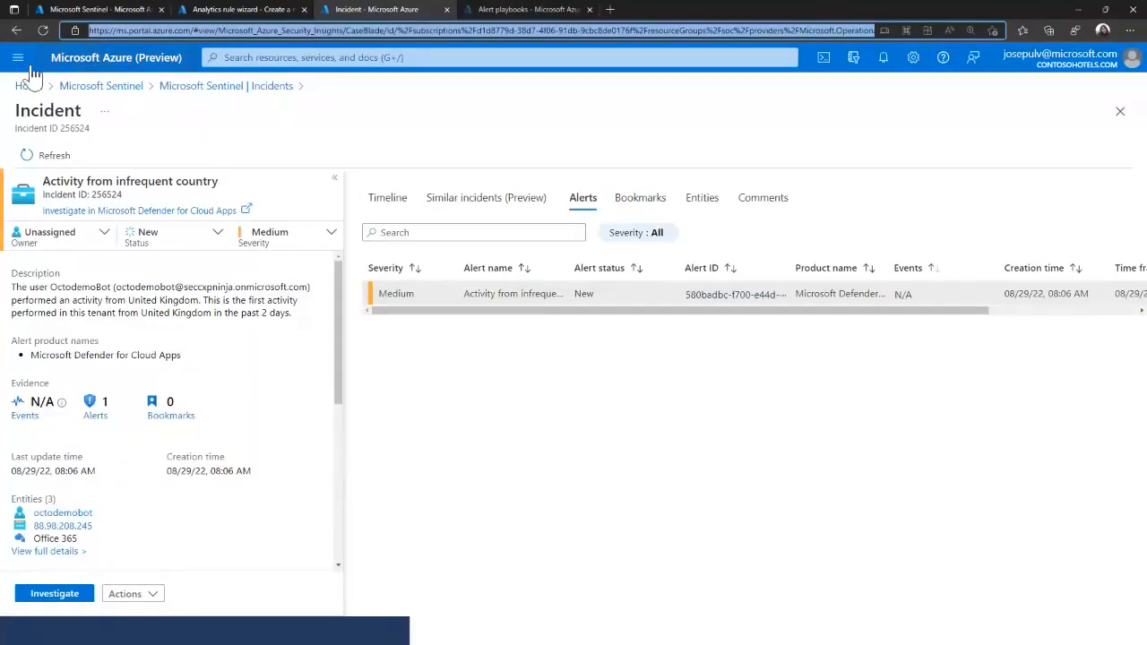
click(242, 96)
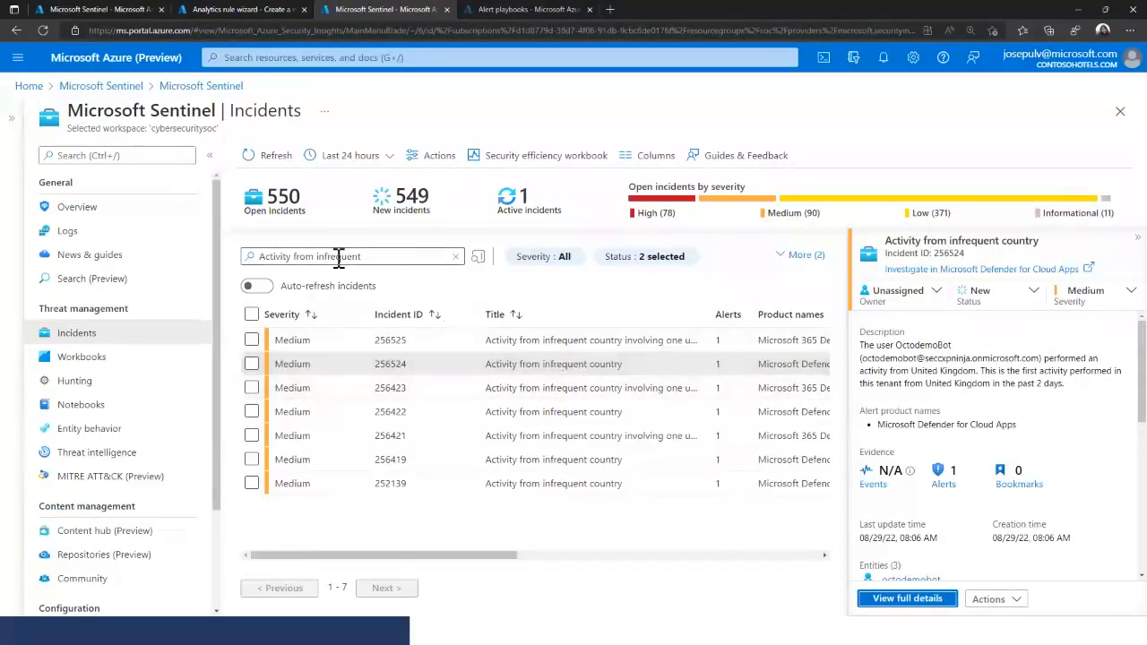
click(400, 257)
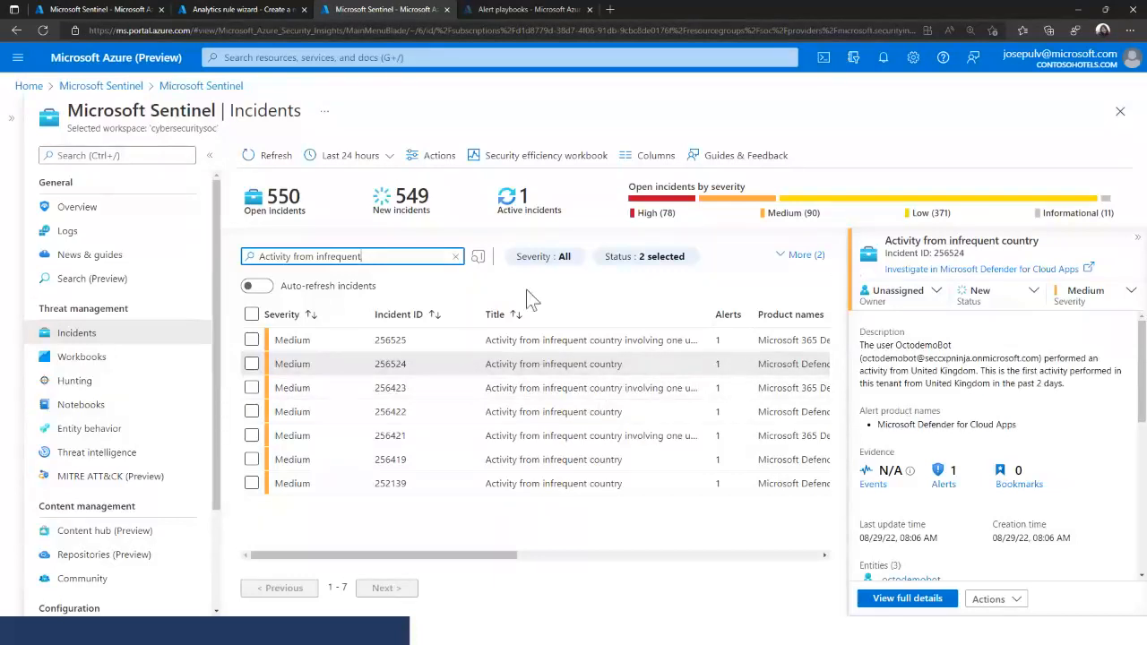
- Reduce the browser zoom to 110% and view the creation and last update times in the incidents list
click(1129, 30)
click(1057, 111)
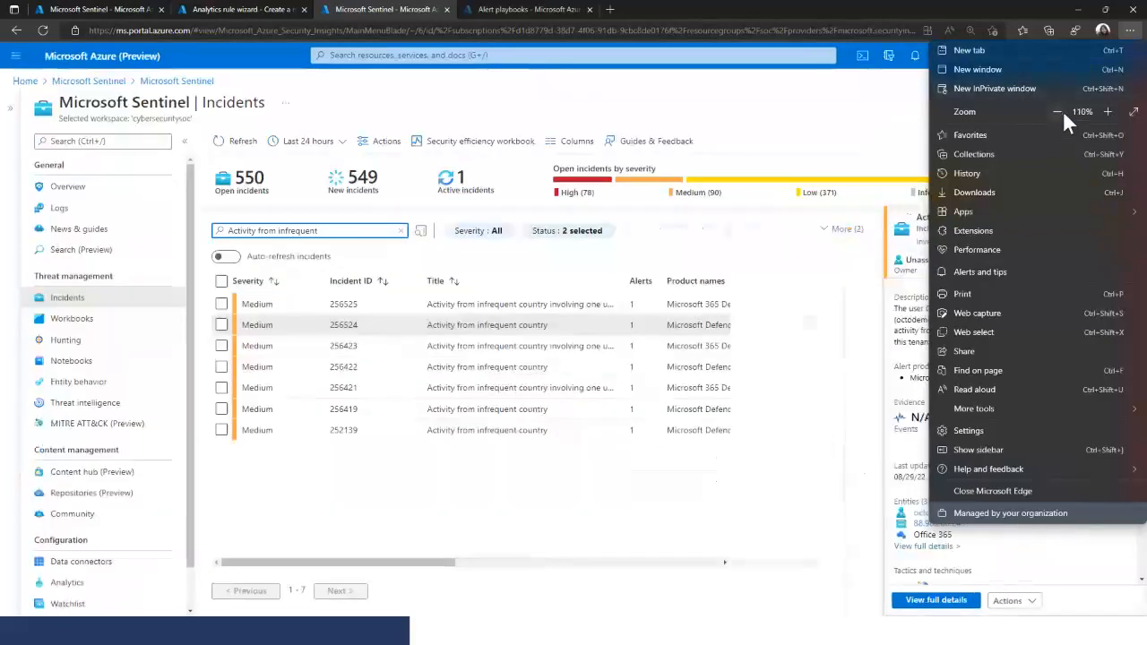
click(748, 499)
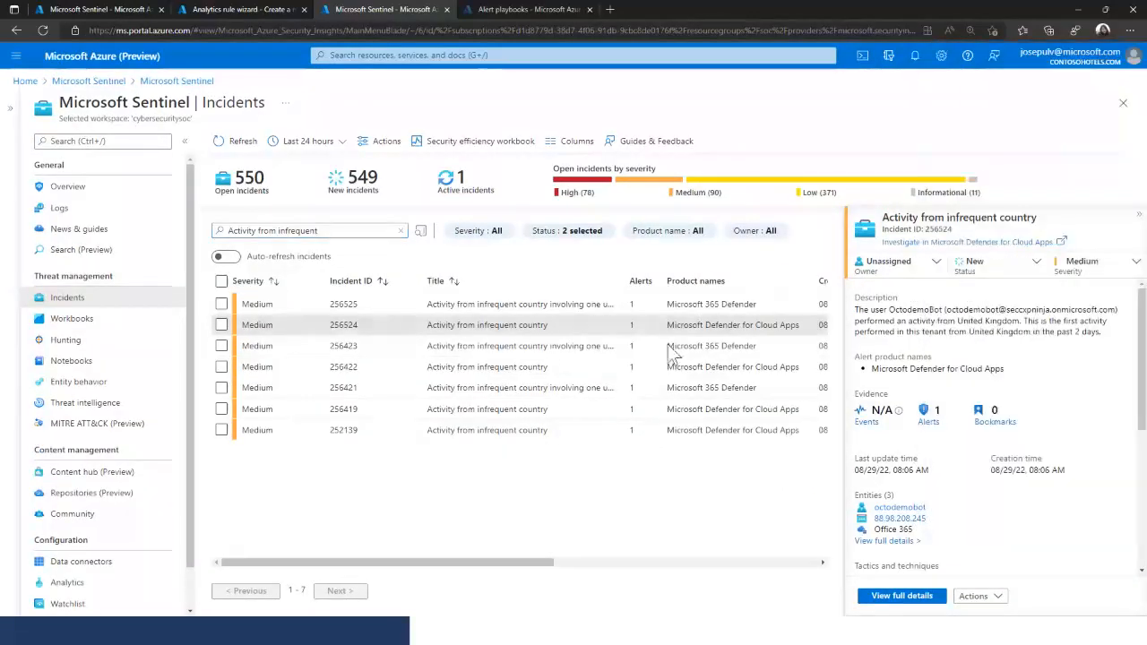
drag(516, 561, 614, 562)
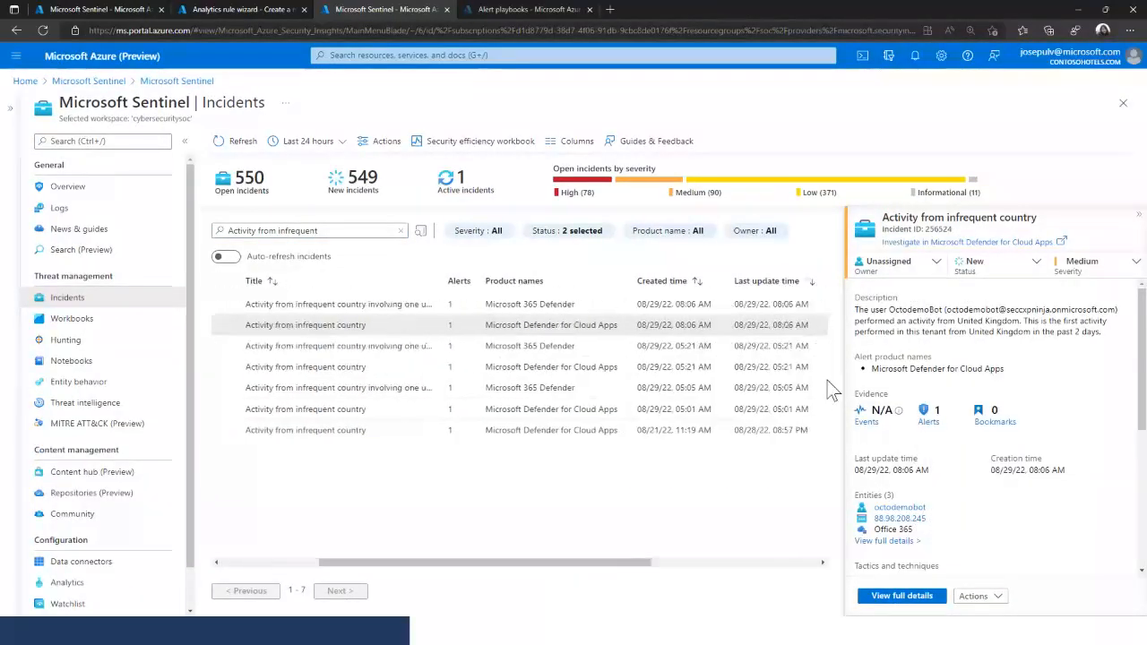
- Collapse the incident details pane and set the browser zoom to 125%, with the owner and status columns in view
click(1135, 217)
click(1130, 30)
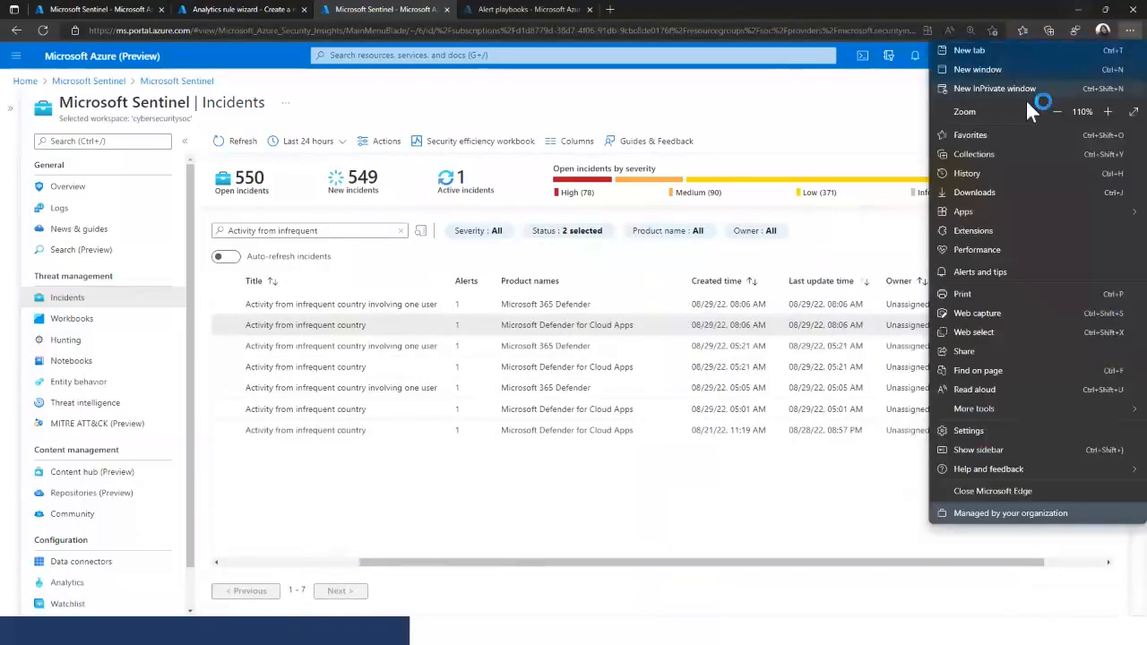
click(1107, 111)
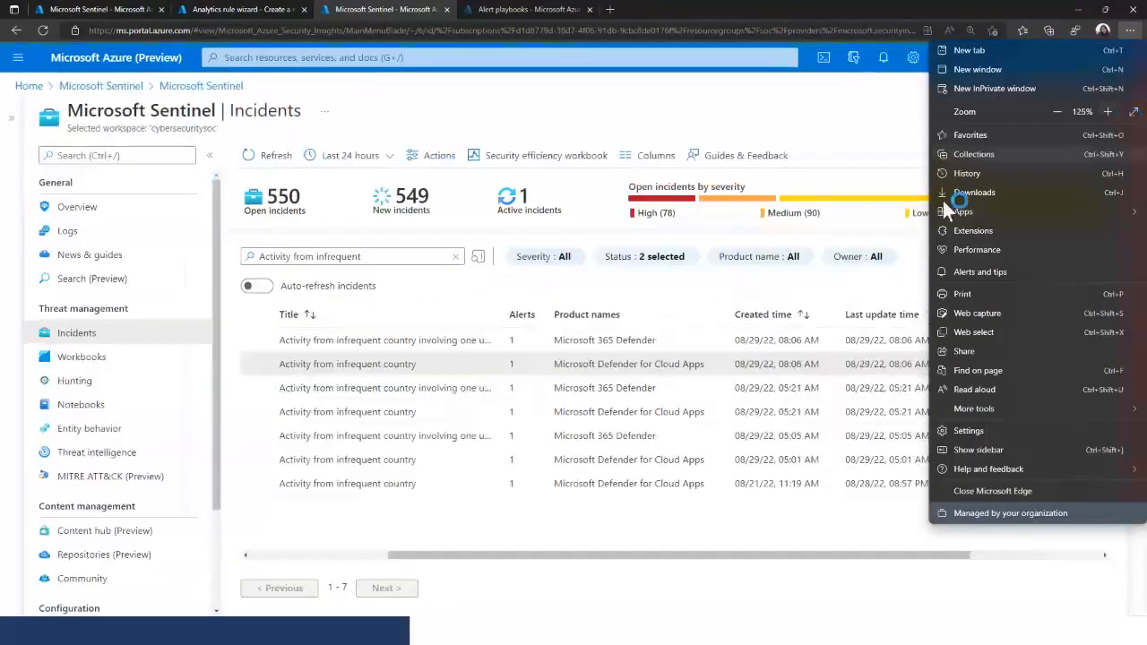
click(498, 501)
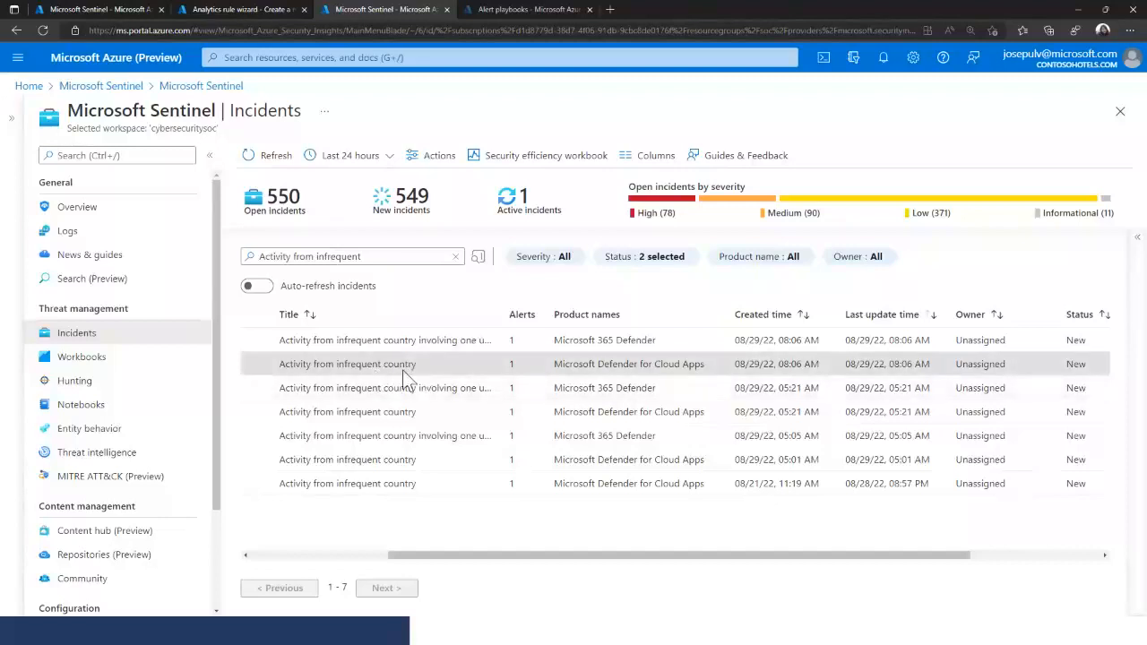
mouse_move(612, 555)
mouse_down()
mouse_move(645, 558)
mouse_move(635, 558)
mouse_up()
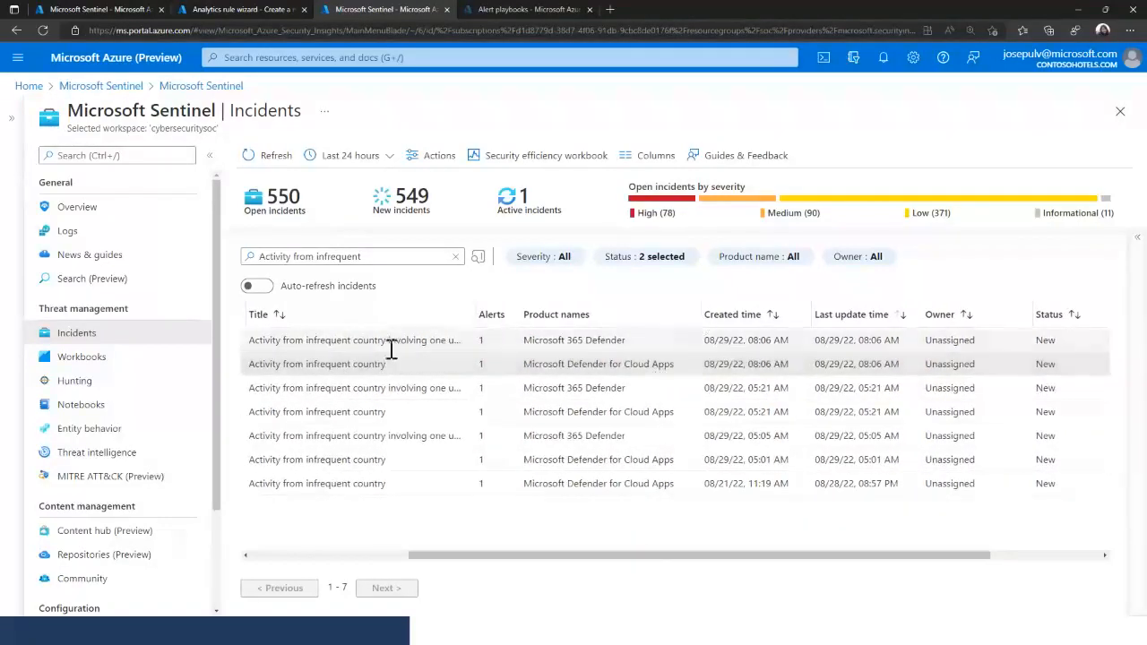
- Expand the details pane of incident 256524 and review its description, evidence, entities and tactics
drag(563, 555, 457, 556)
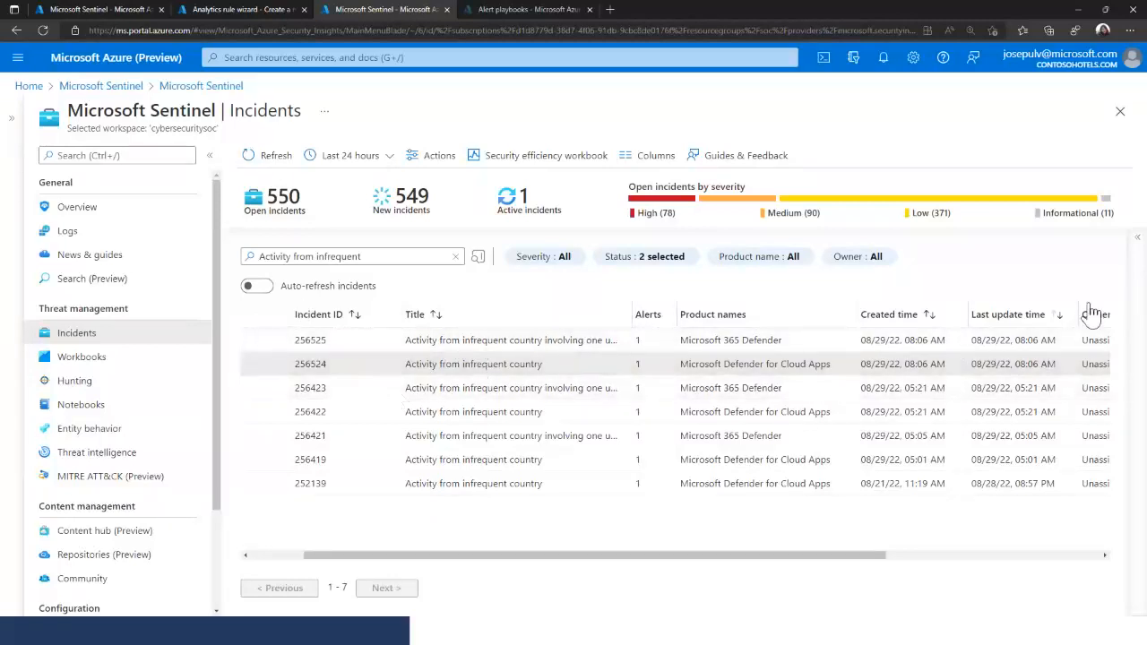
click(1136, 238)
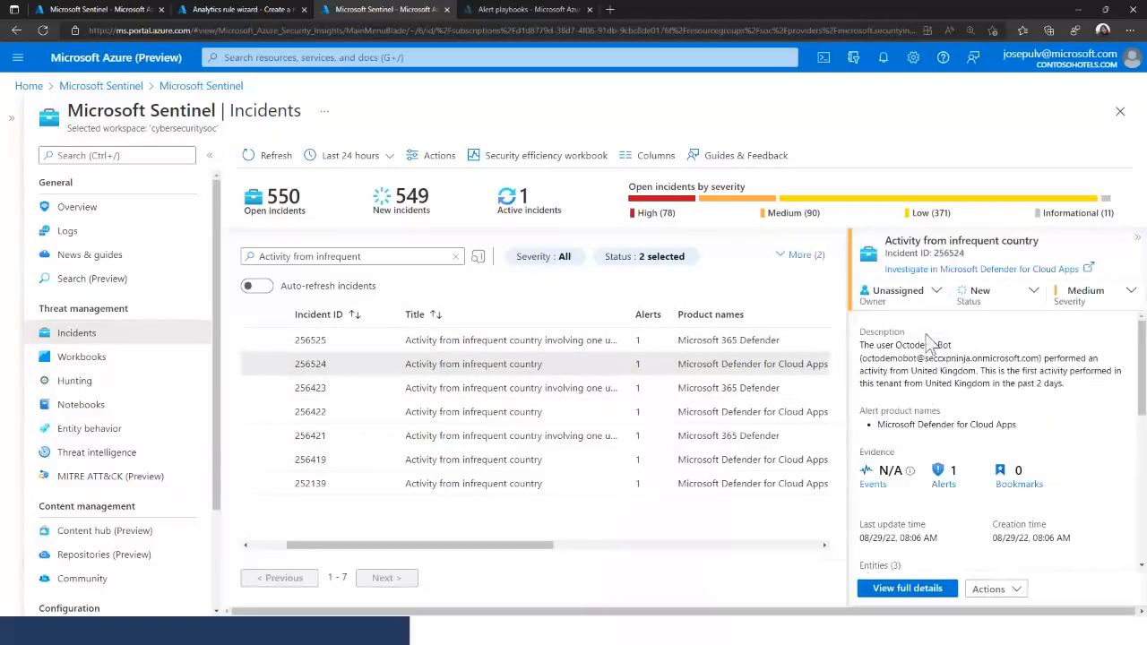
scroll(928, 471, down, 2)
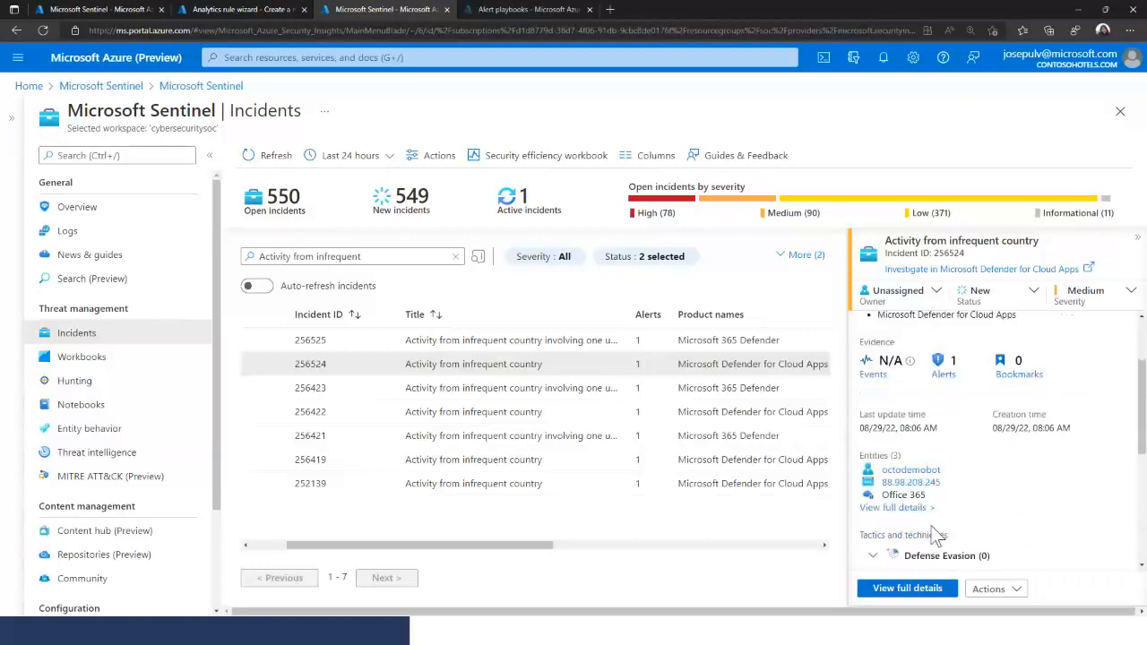
scroll(994, 546, down, 2)
scroll(986, 529, up, 4)
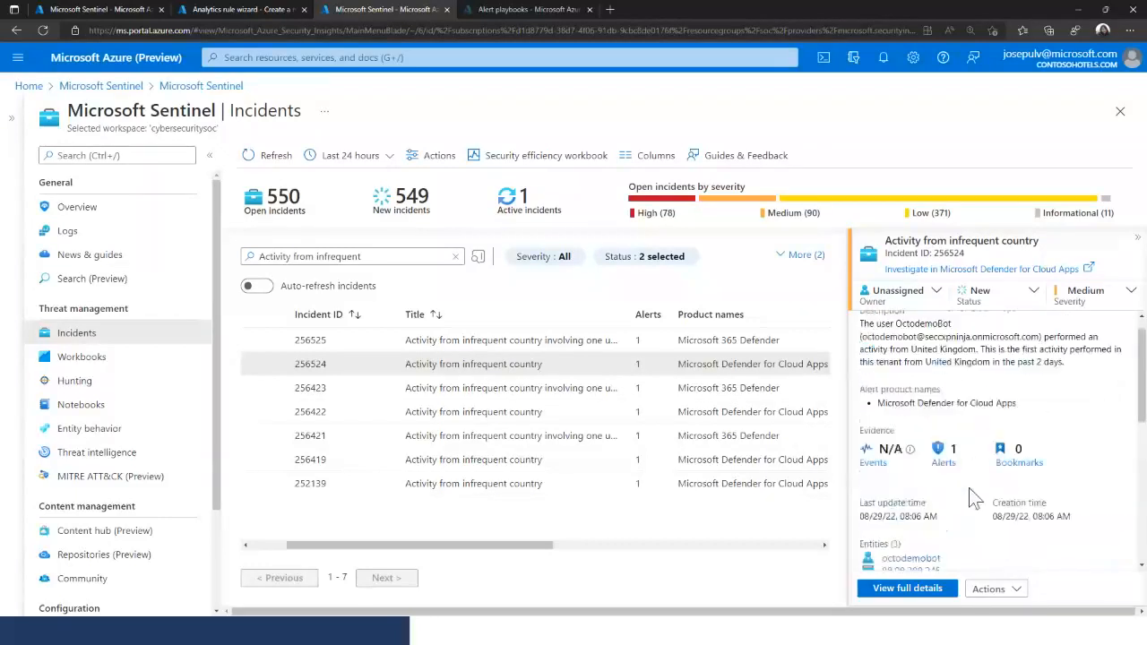
scroll(975, 498, up, 1)
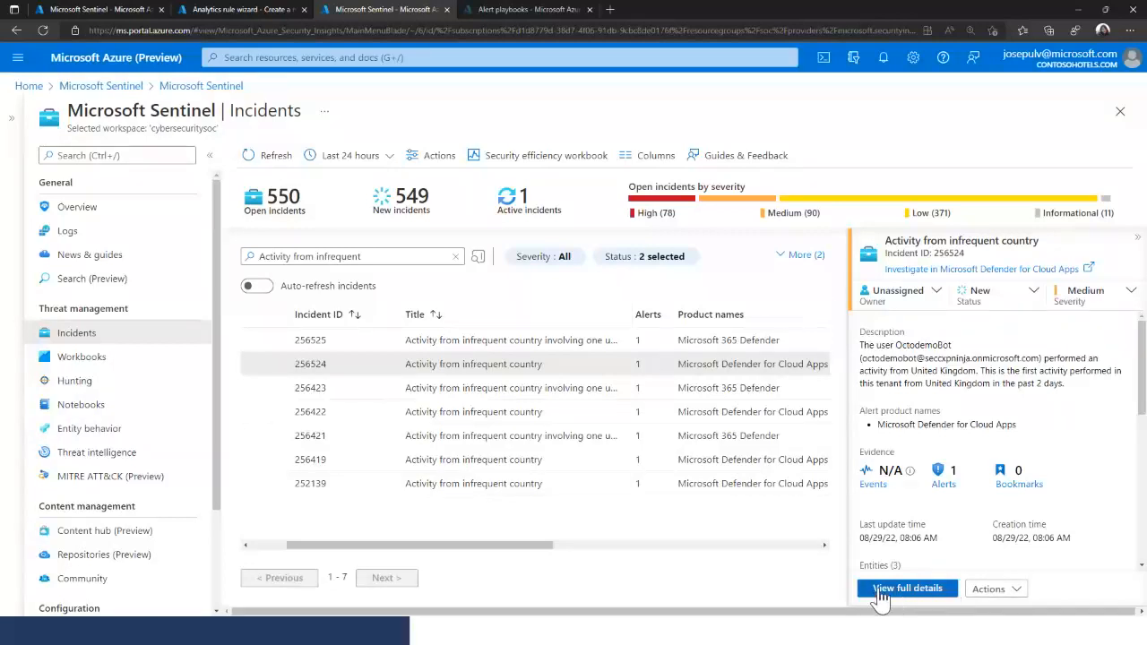
- Open the full details of incident 256524 and review its evidence, entities, incident workbook and analytics rule
click(906, 589)
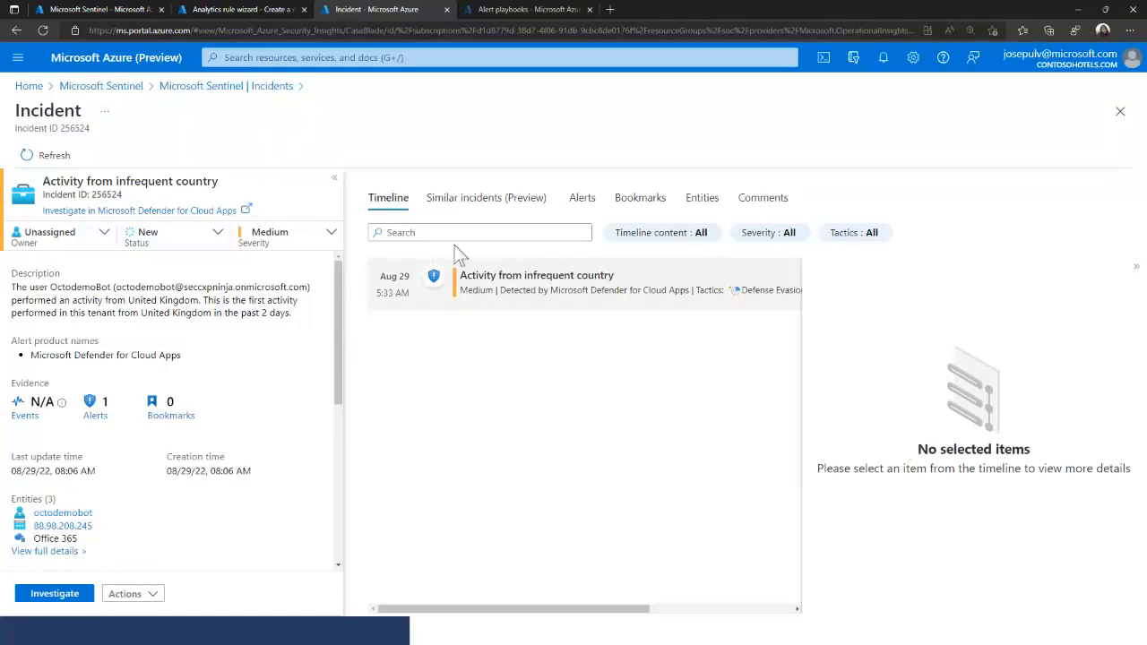
scroll(106, 427, down, 1)
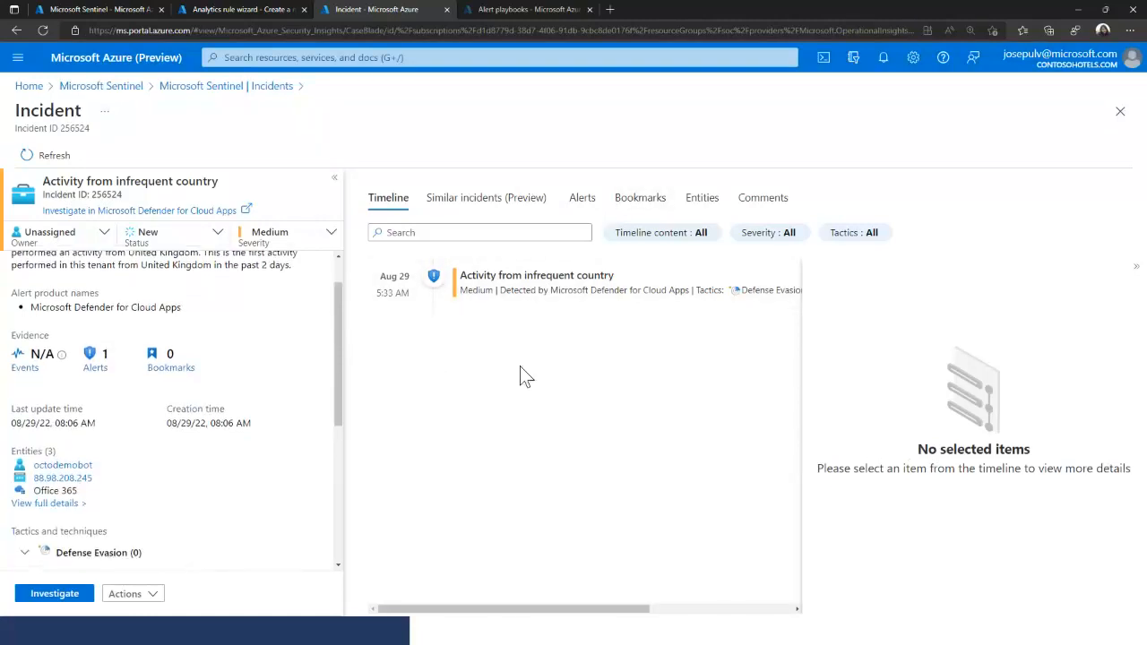
scroll(128, 307, up, 1)
scroll(101, 439, down, 4)
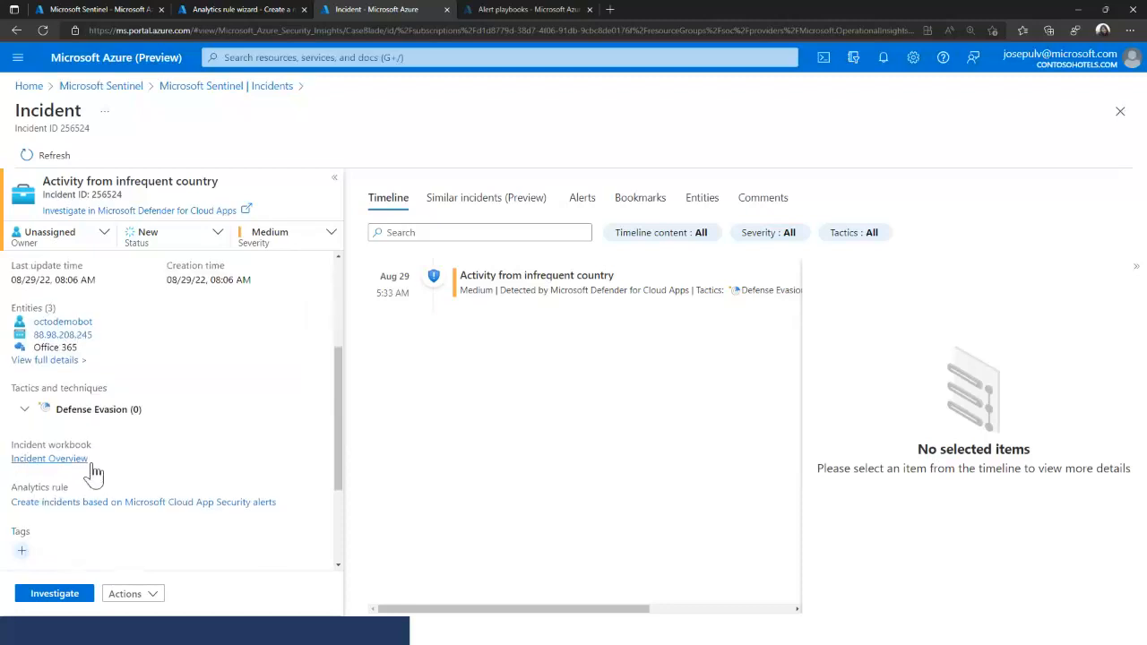
scroll(54, 448, up, 3)
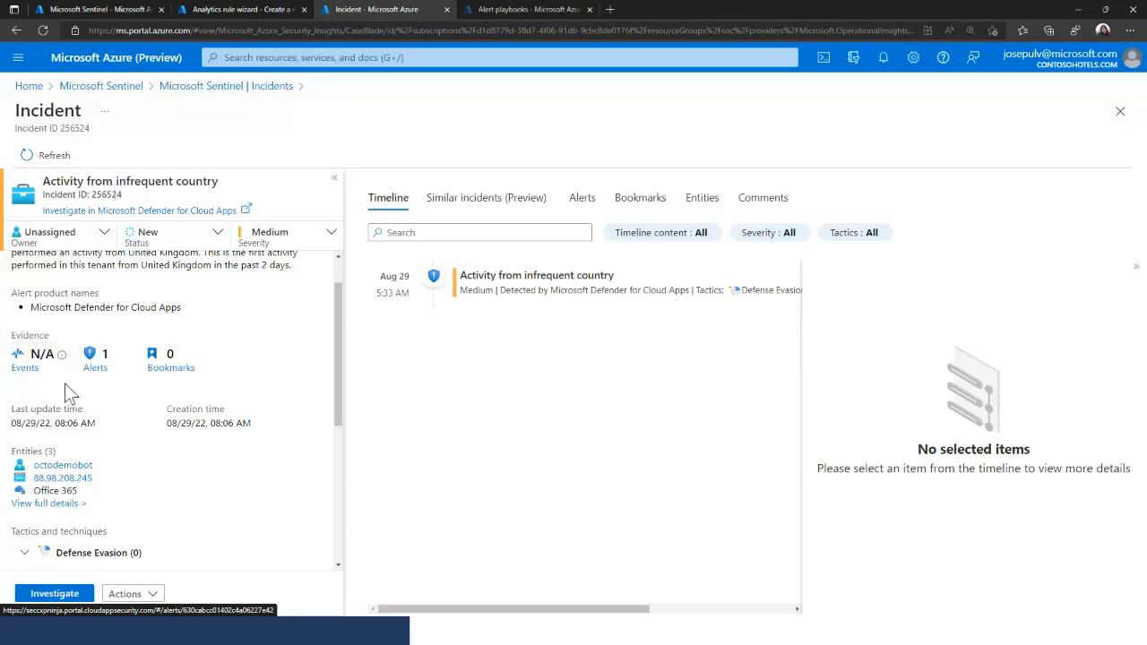
scroll(89, 466, down, 1)
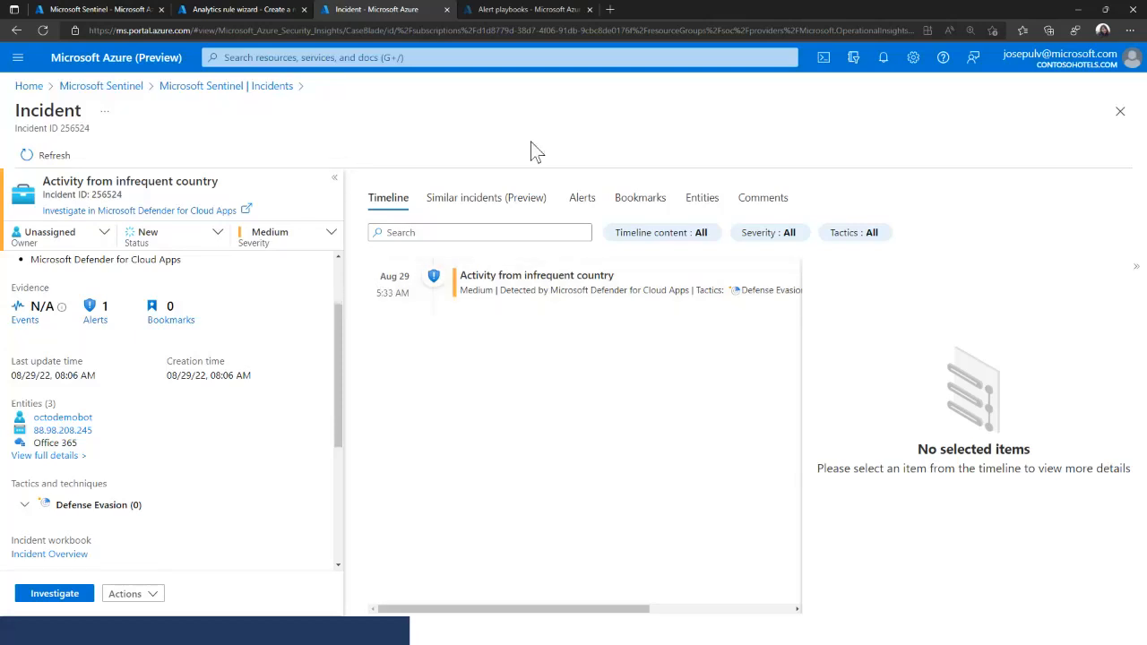
- Review the incident's entities and its alerts, widening the product name column of the alerts list
click(686, 209)
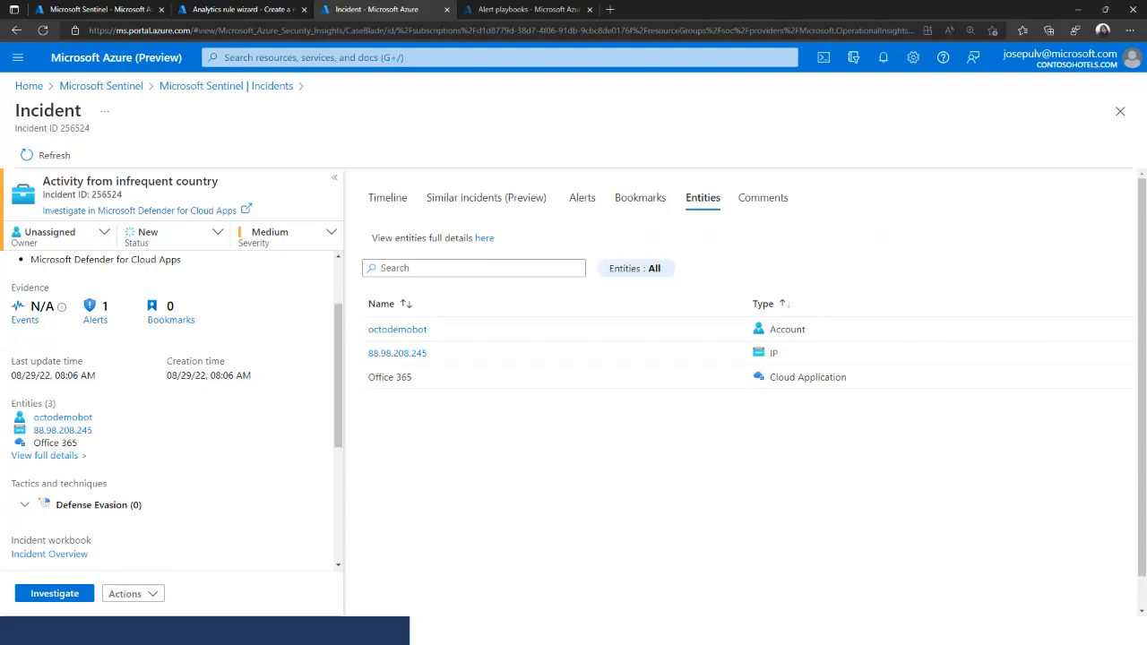
click(583, 199)
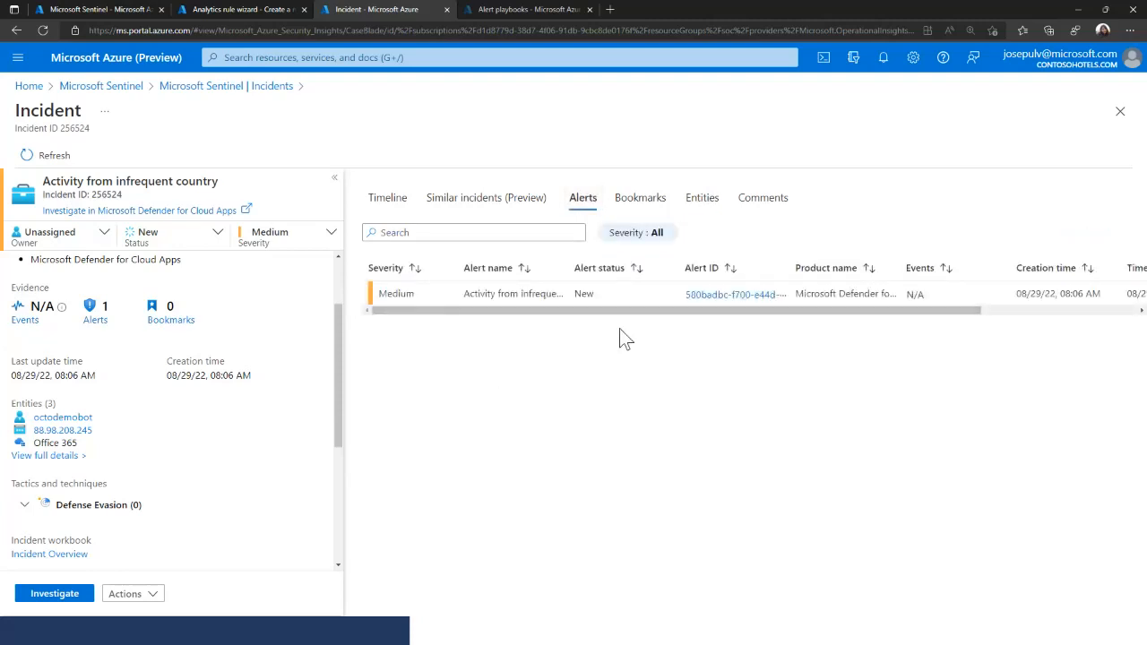
drag(901, 268, 926, 268)
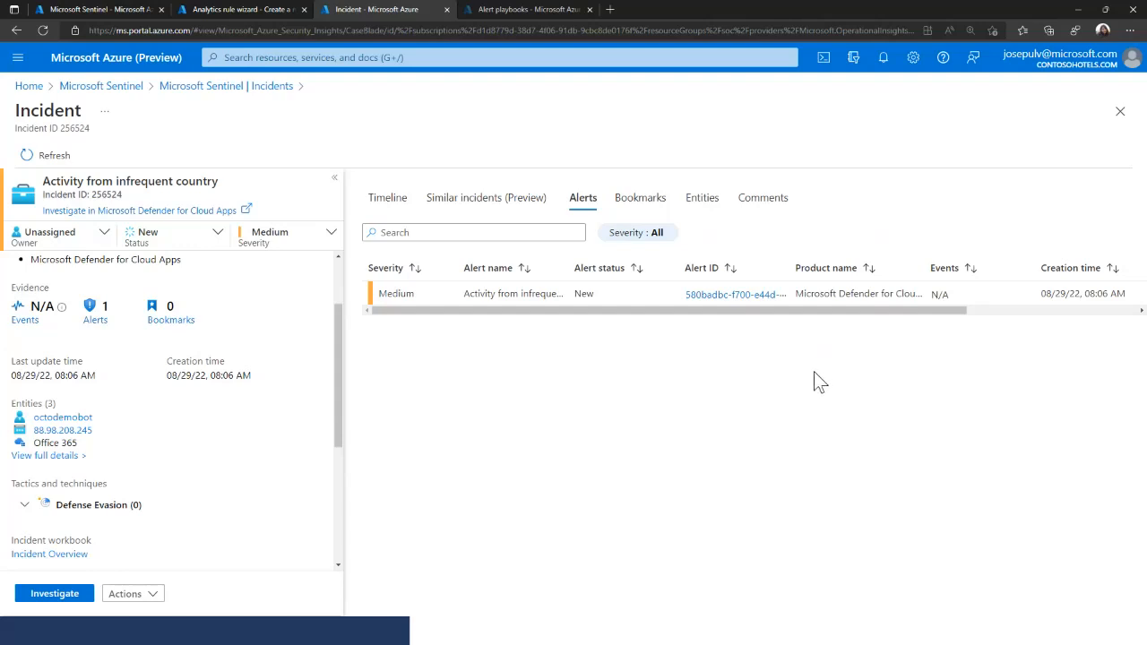
click(700, 199)
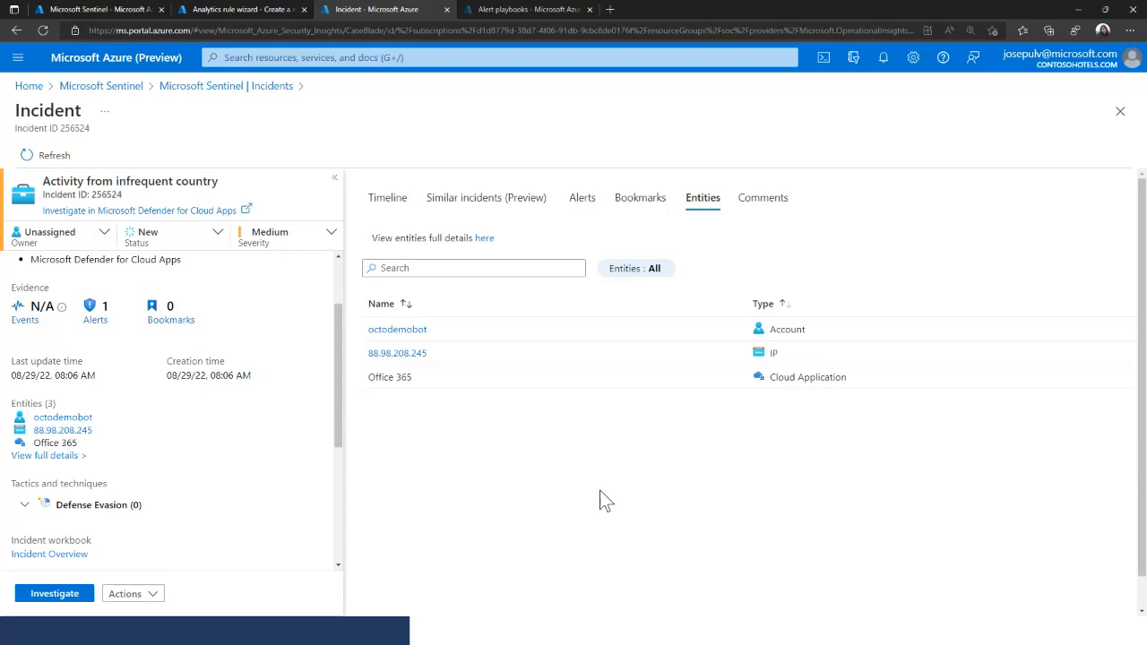
- Switch to the incident's alert playbooks and open the Get-IPReputation playbook
click(528, 9)
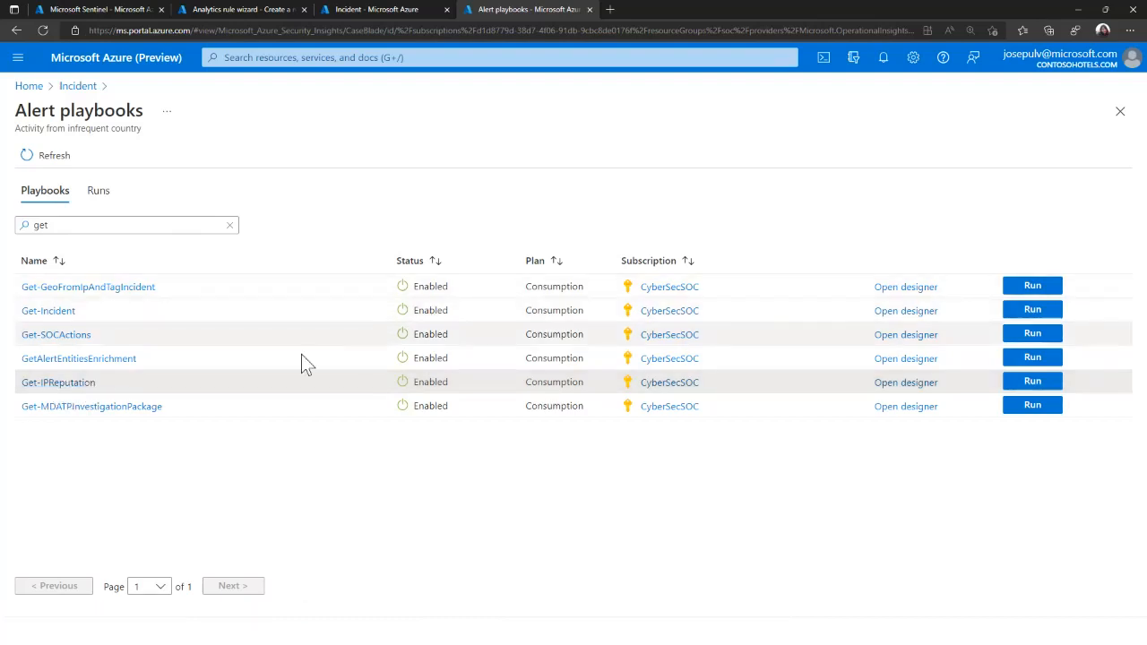
click(74, 382)
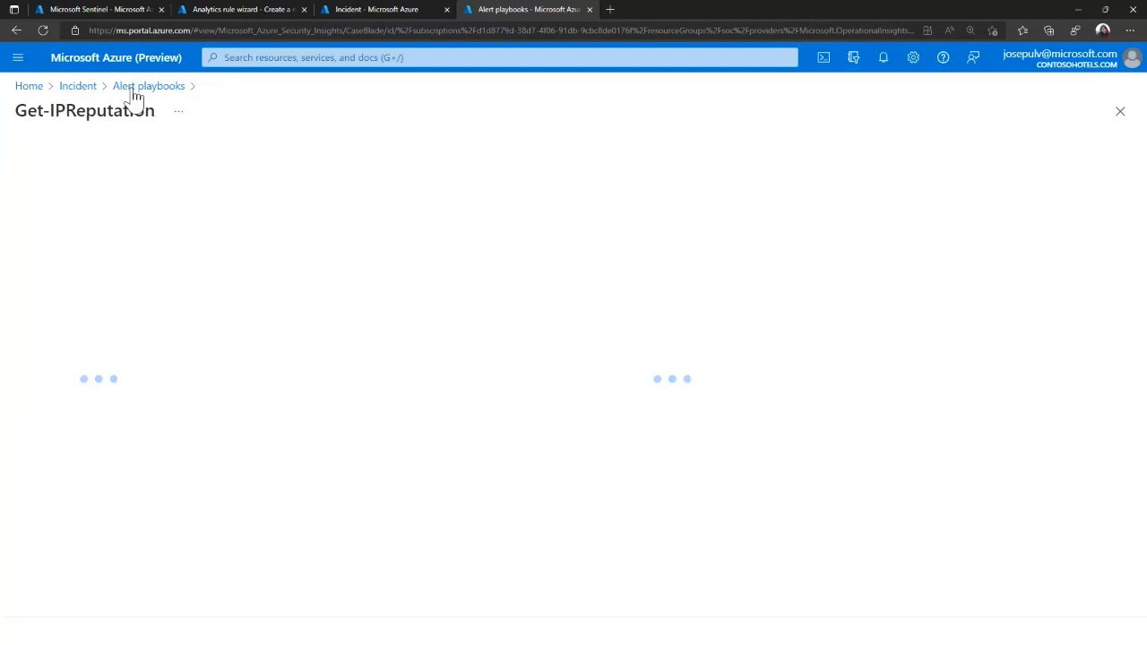
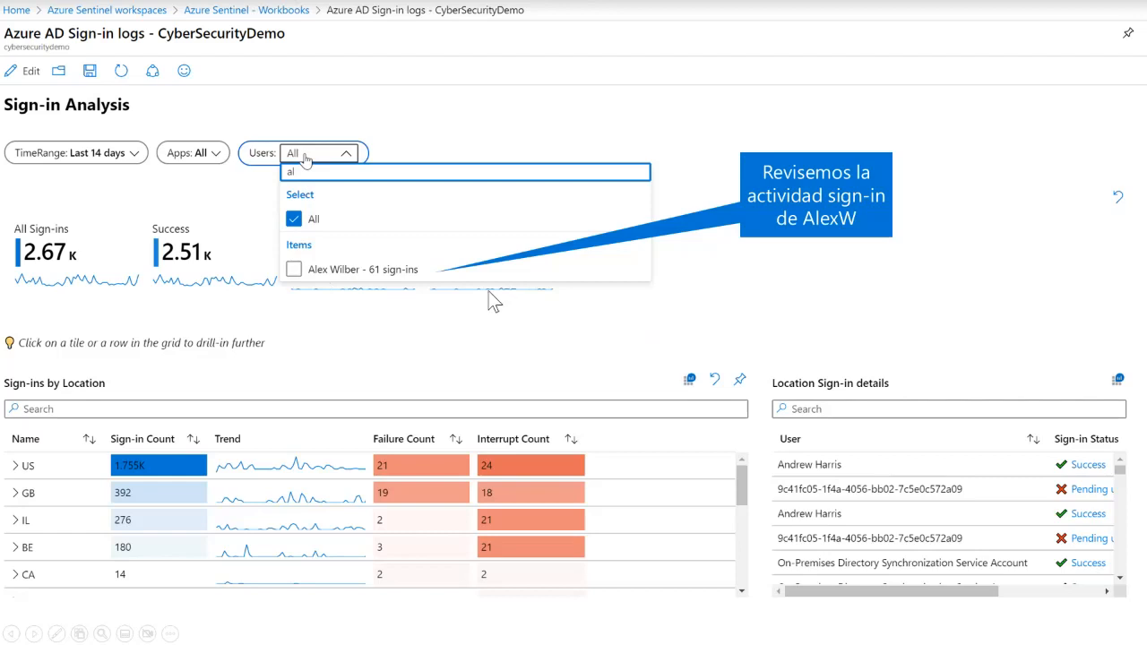
- Filter the Azure AD Sign-in logs workbook to the single user matching the search text "al"
click(376, 268)
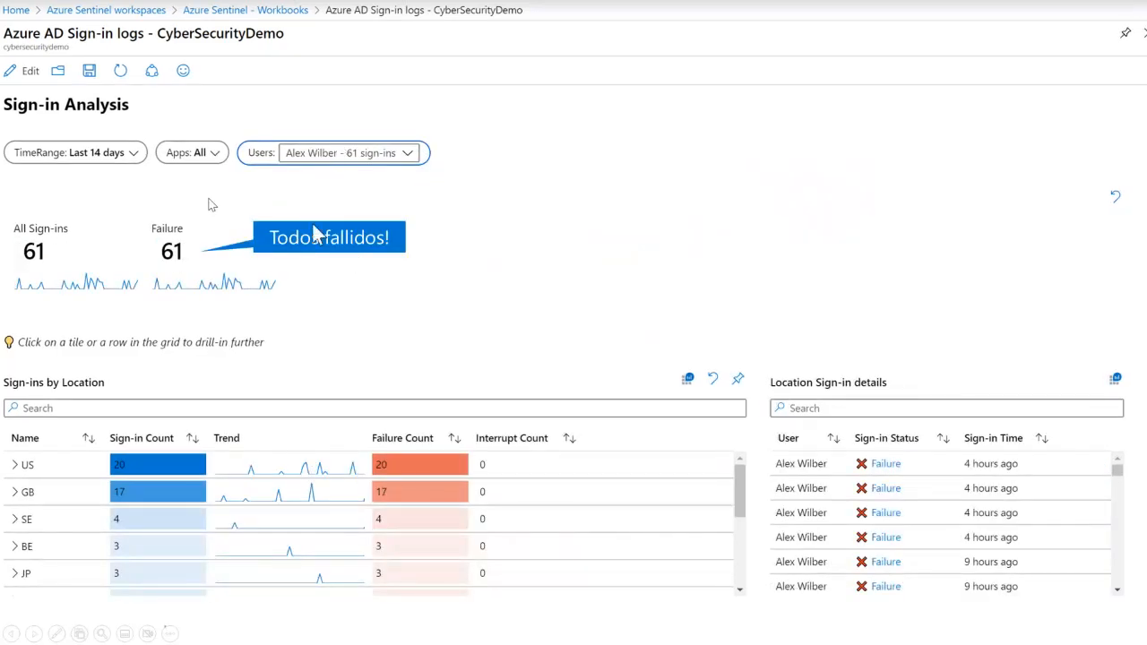
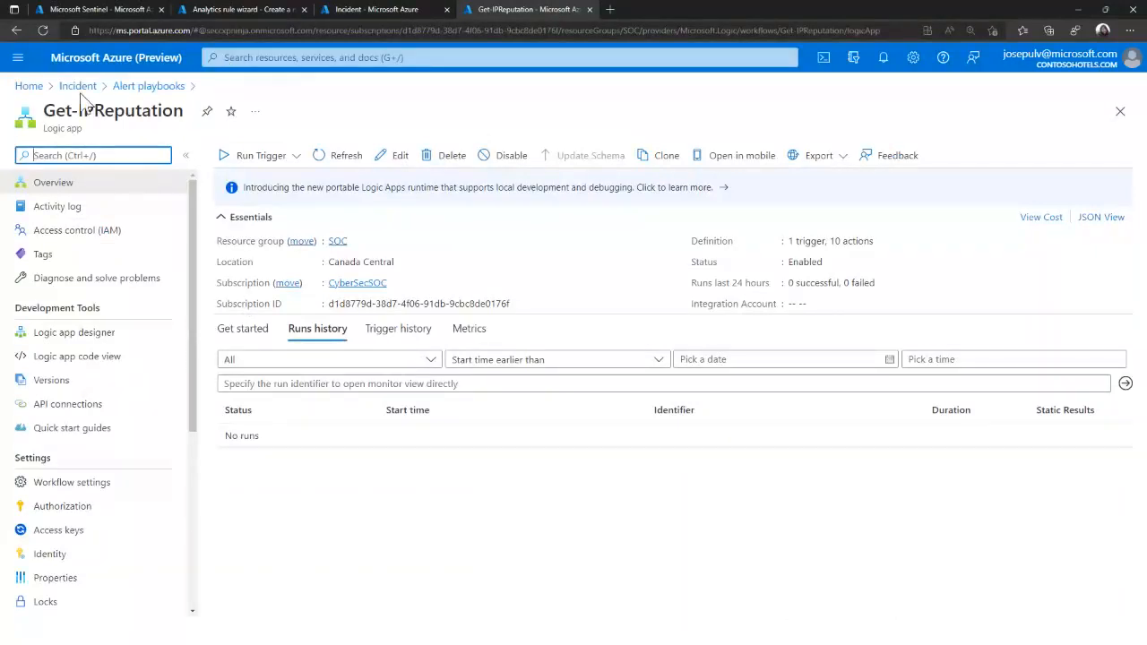
- Return to the Azure home page and open the CyberSecuritySOC workspace in Microsoft Sentinel
click(27, 86)
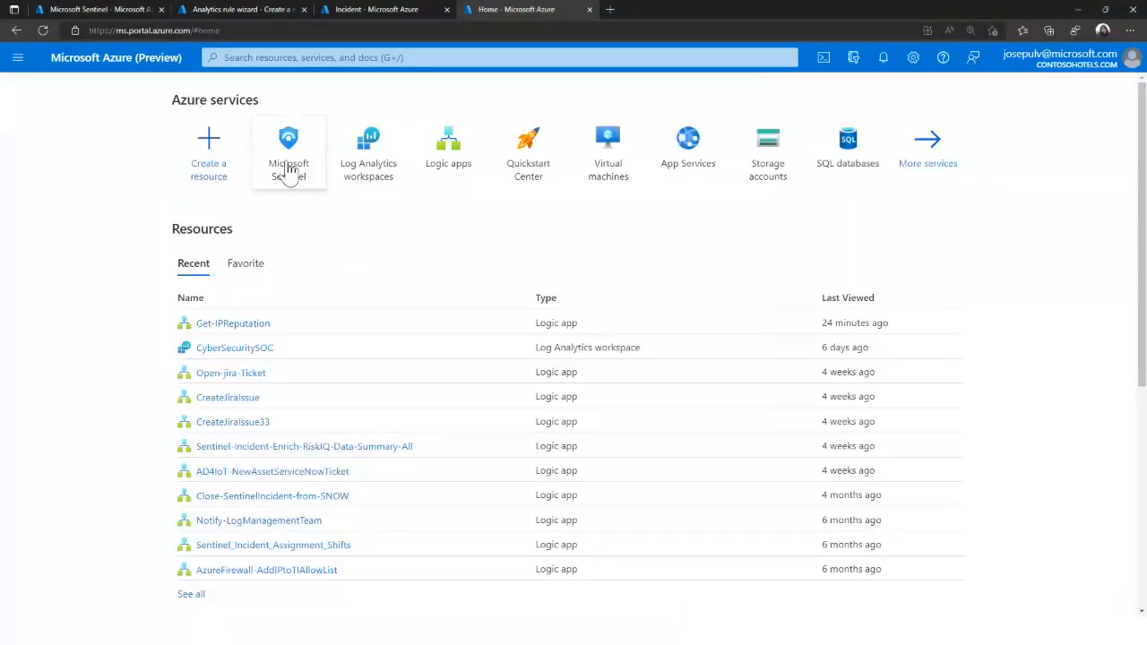
click(298, 159)
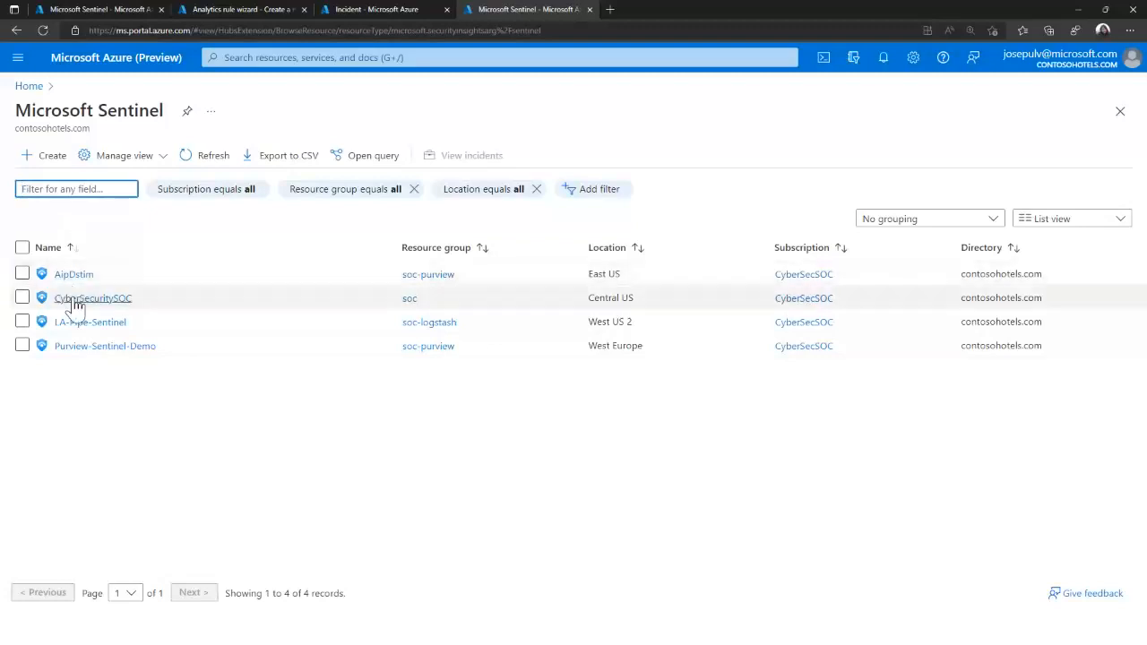
click(73, 298)
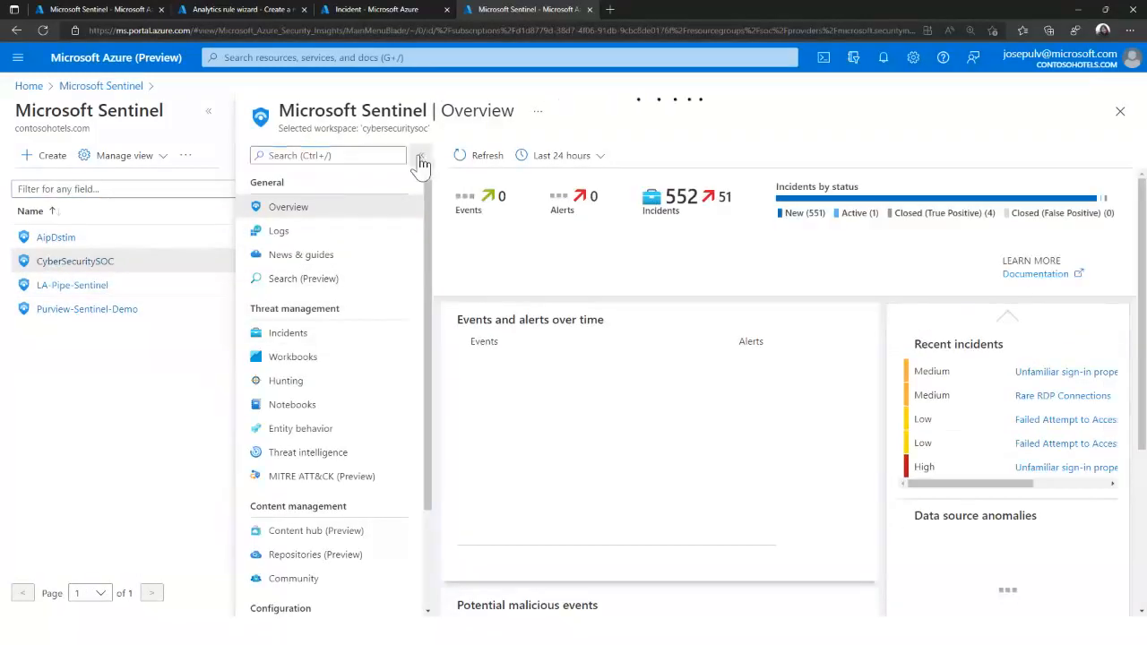
click(420, 155)
click(247, 161)
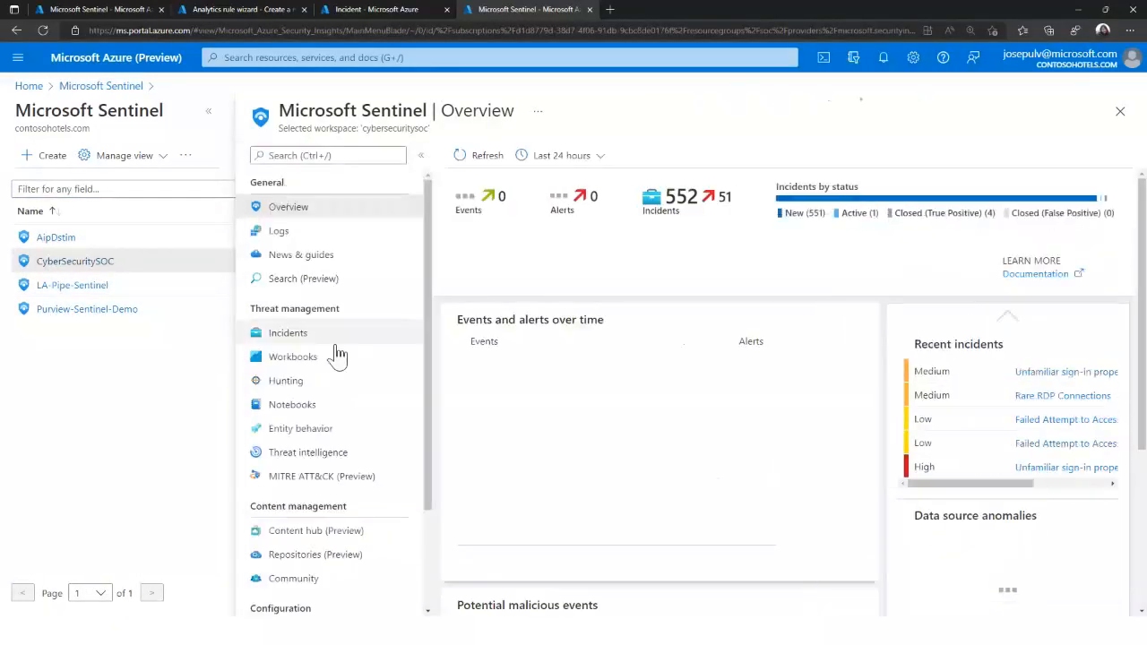
- Open the workspace's workbooks, view the saved ones, and return to the workbook templates
click(295, 359)
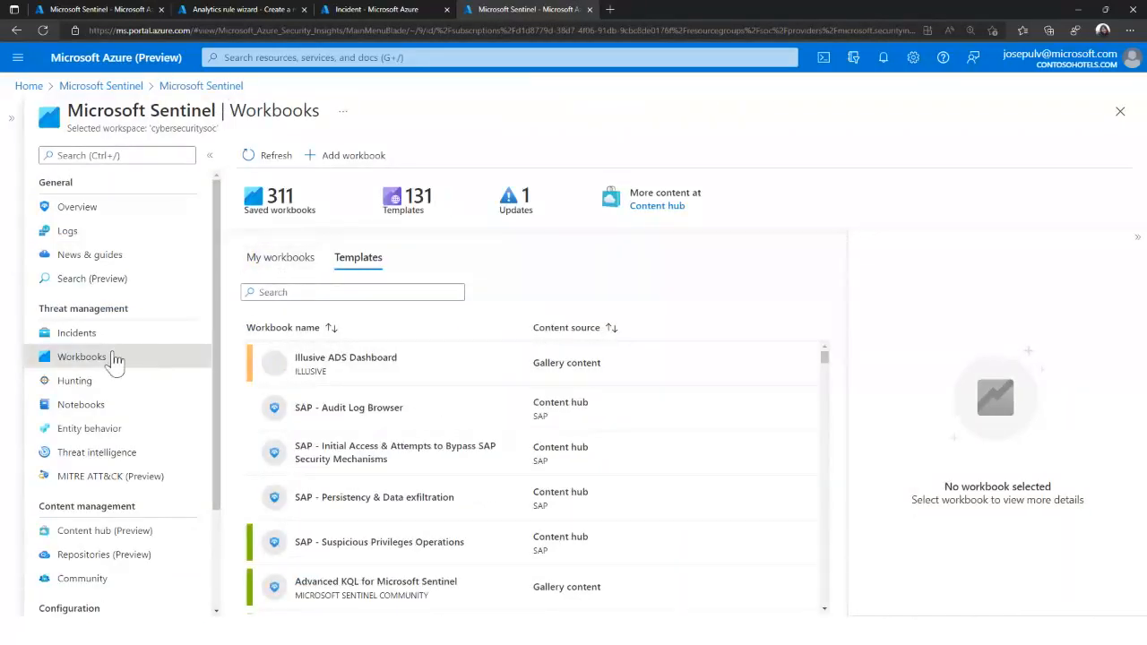
click(277, 260)
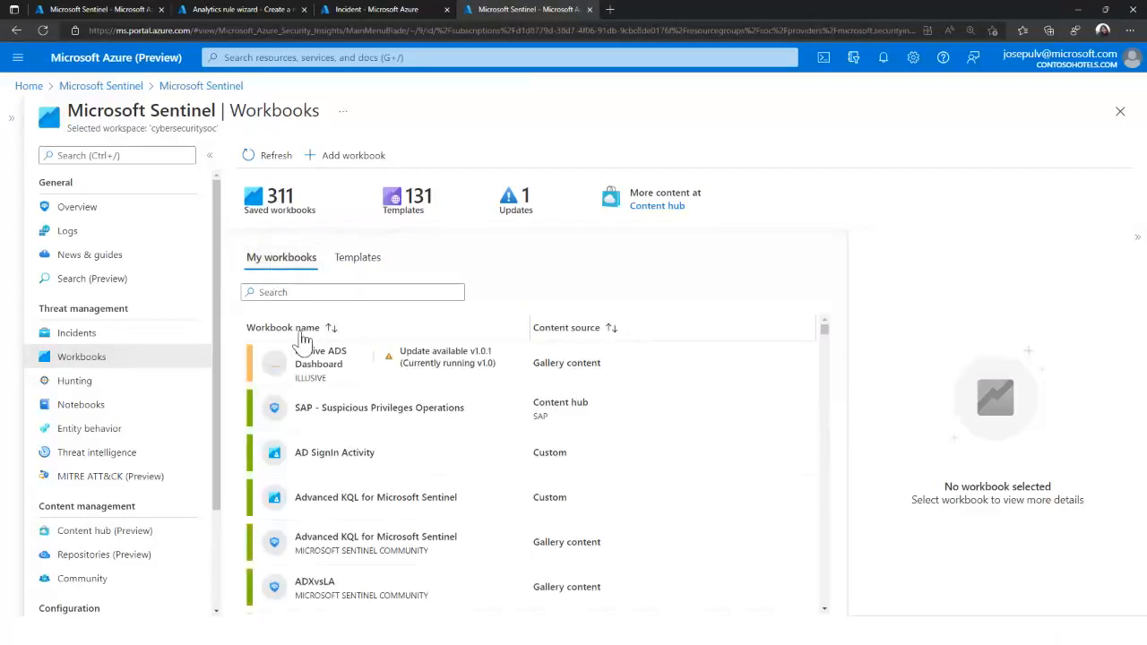
click(356, 261)
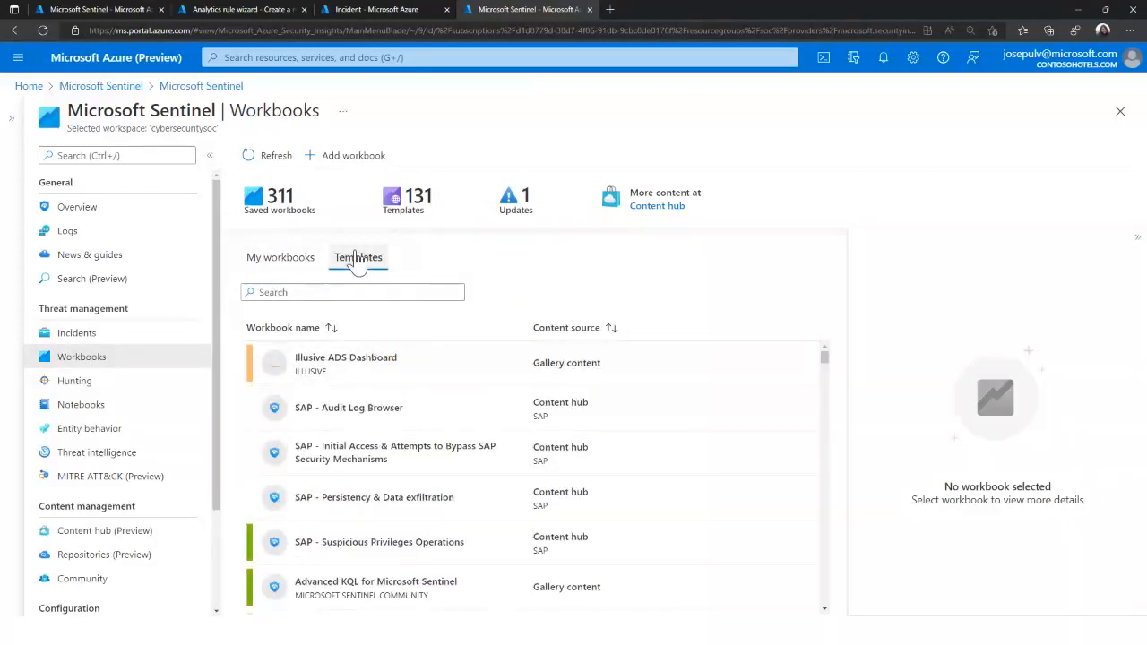
click(1128, 33)
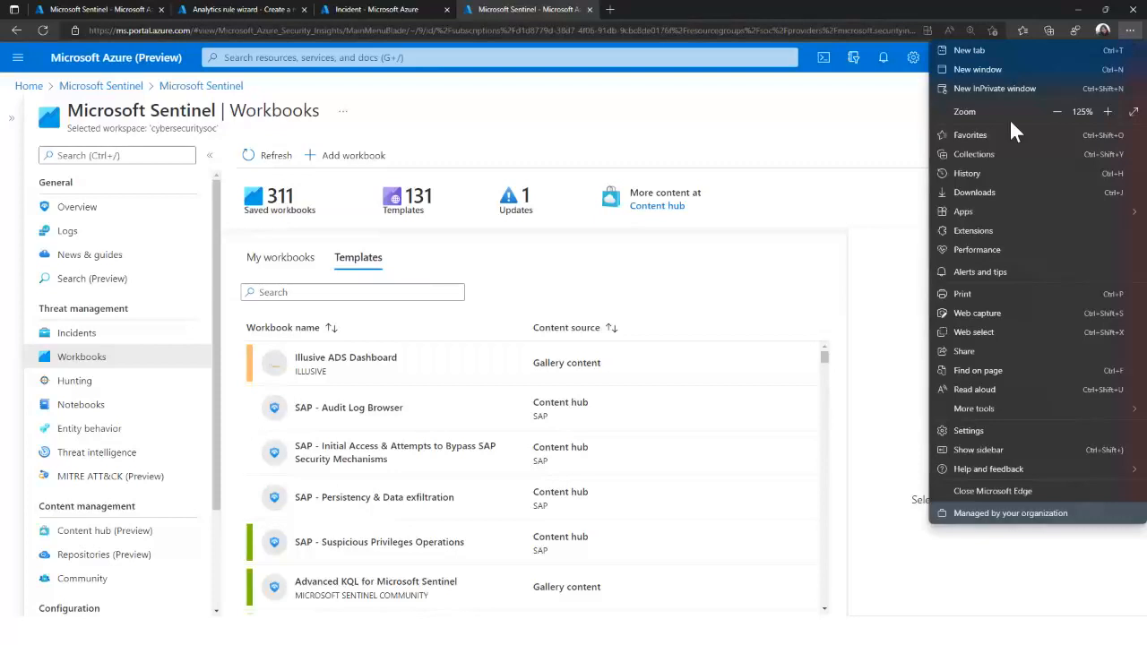
click(1108, 111)
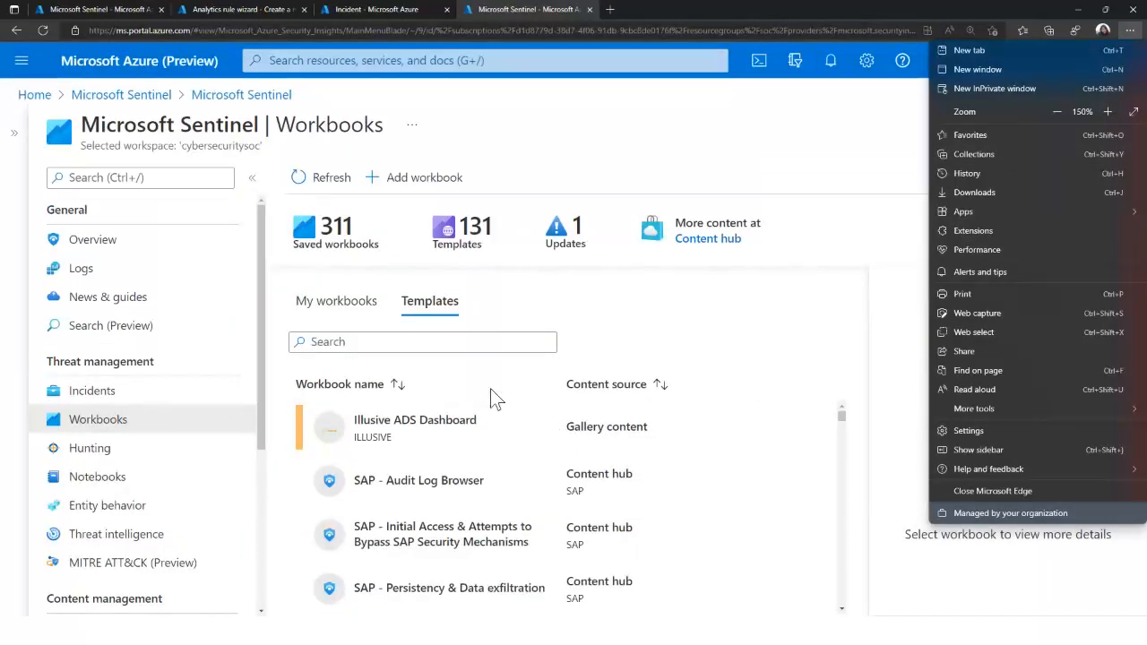
click(1057, 111)
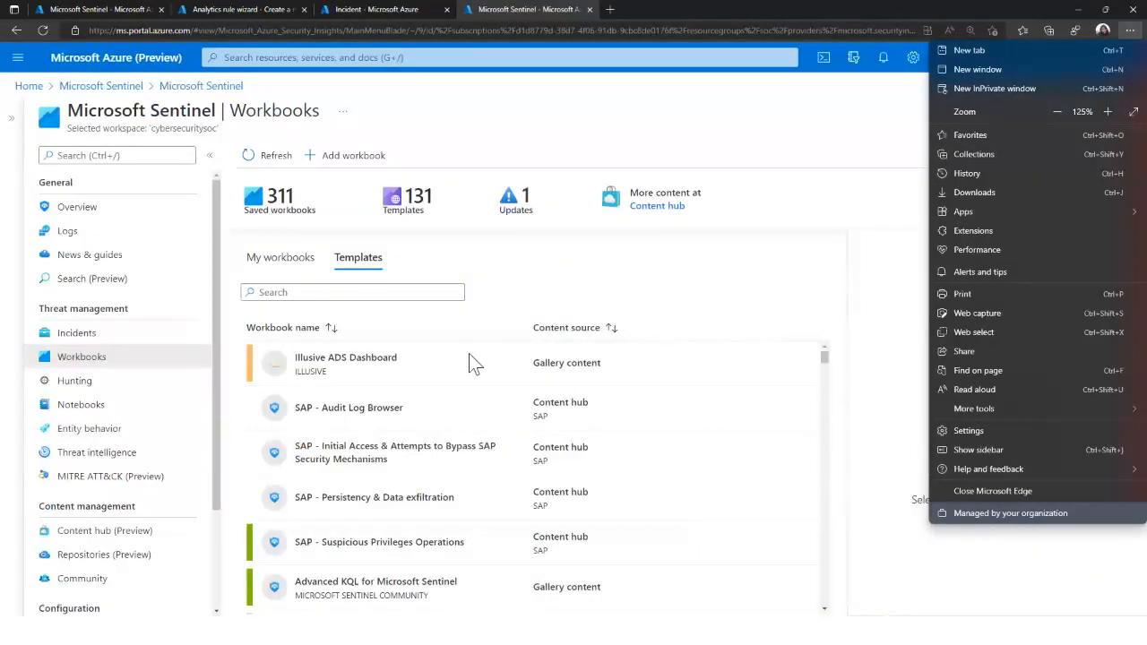
click(826, 204)
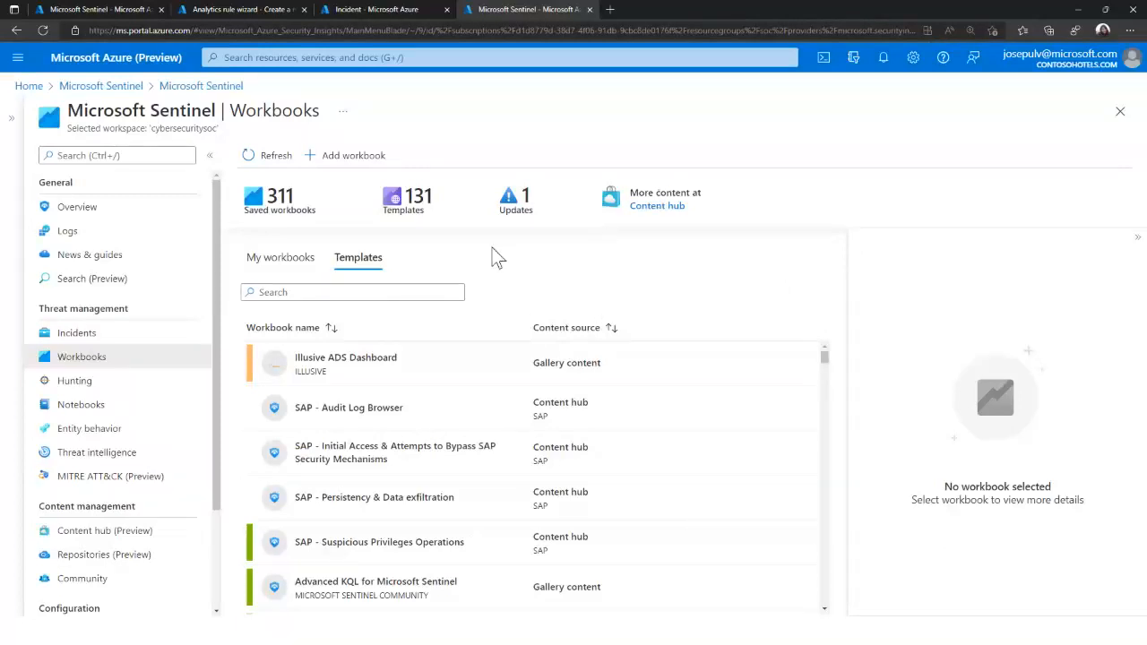
- Browse the list of workbook templates, from the SAP entries through the AWS and Azure ones
scroll(343, 383, down, 3)
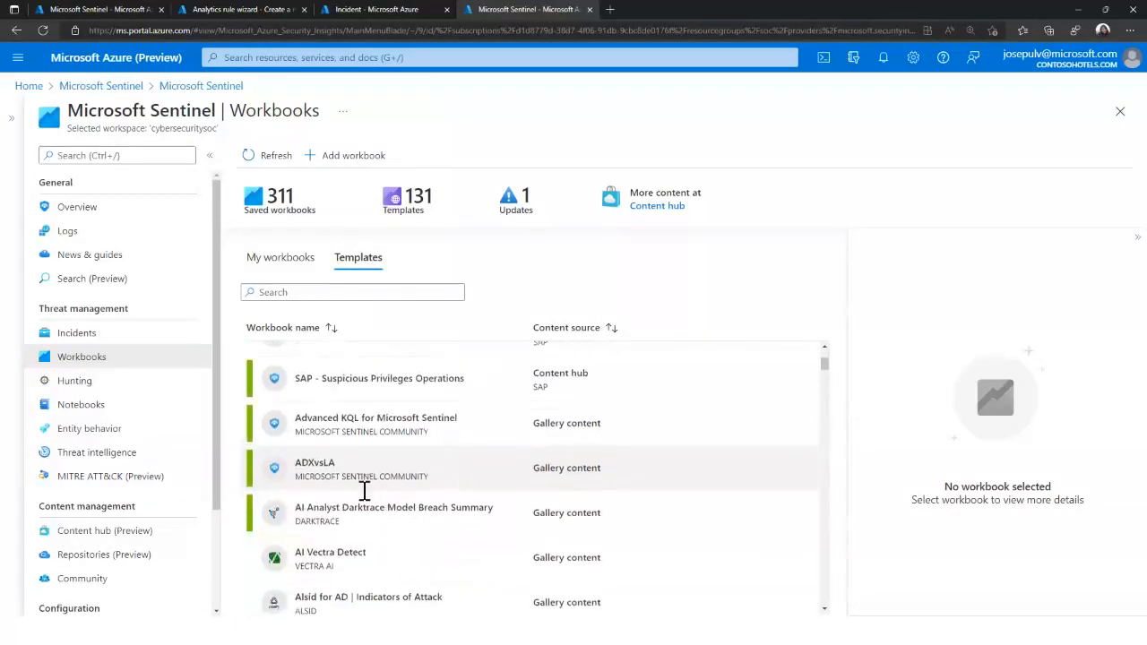
scroll(364, 491, down, 6)
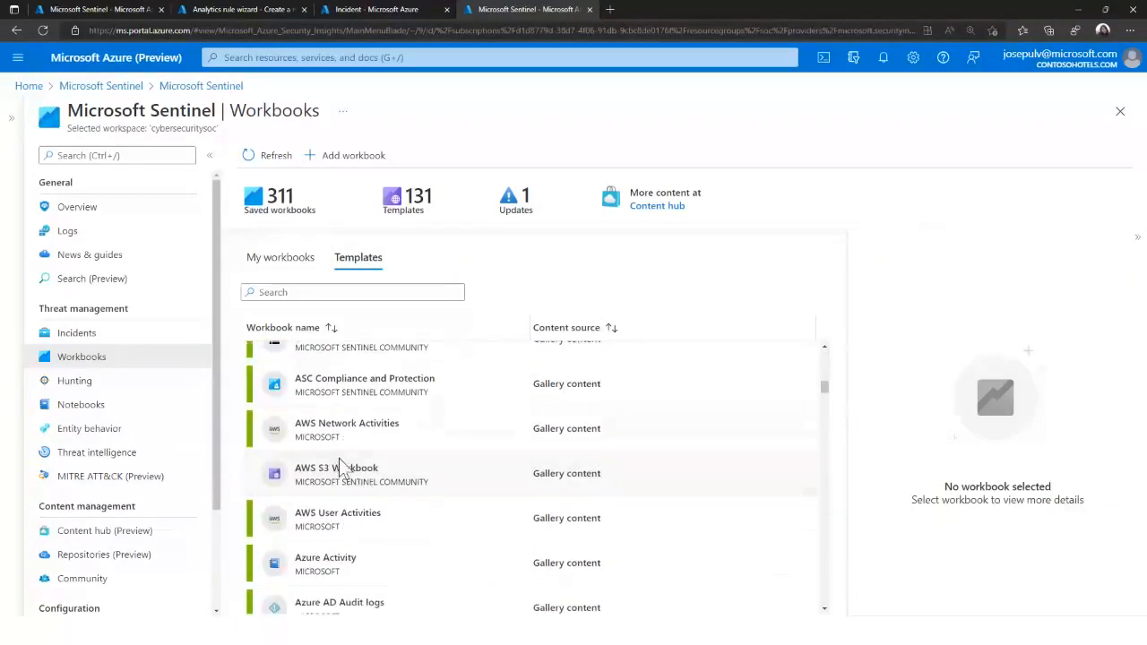
scroll(350, 471, up, 5)
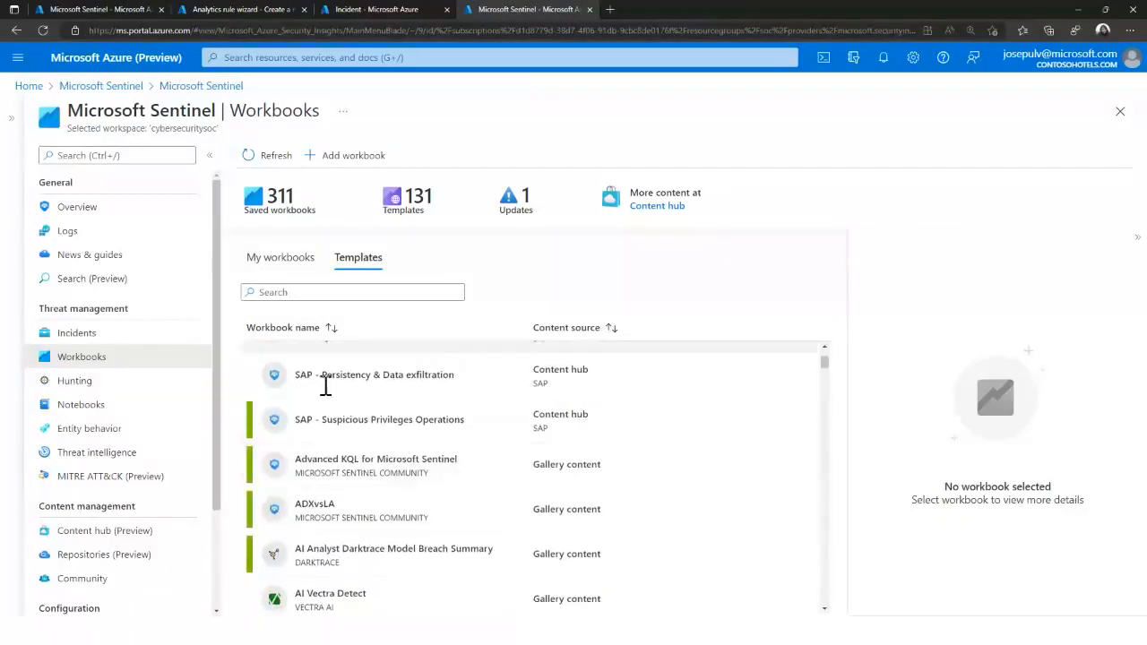
scroll(353, 448, up, 2)
scroll(363, 501, down, 5)
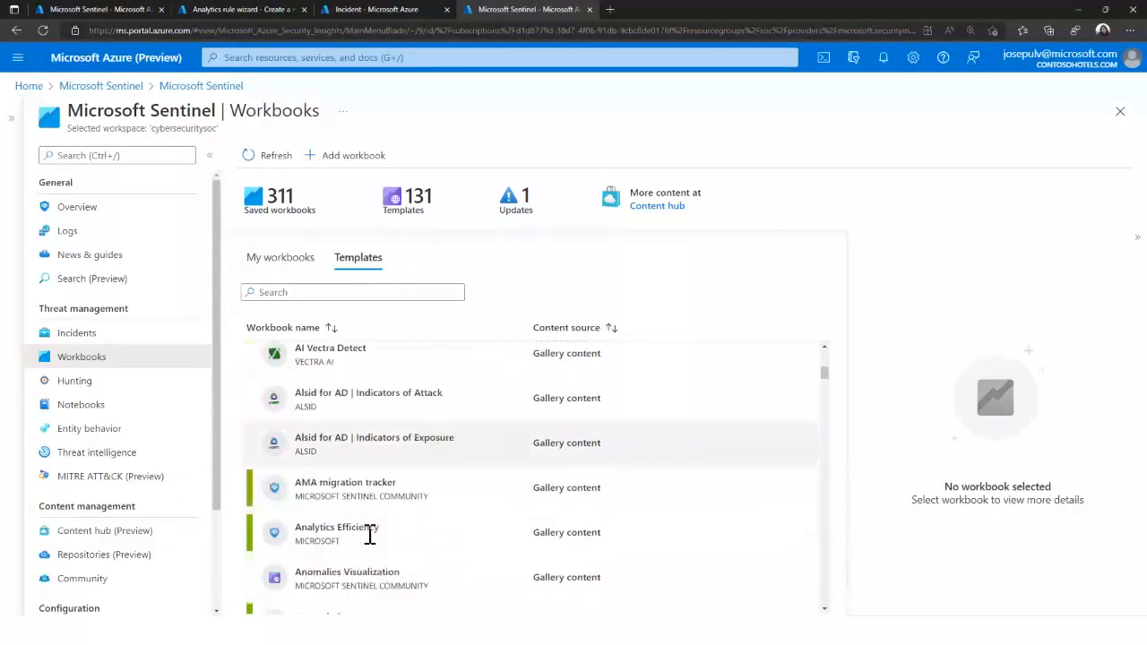
scroll(348, 530, down, 2)
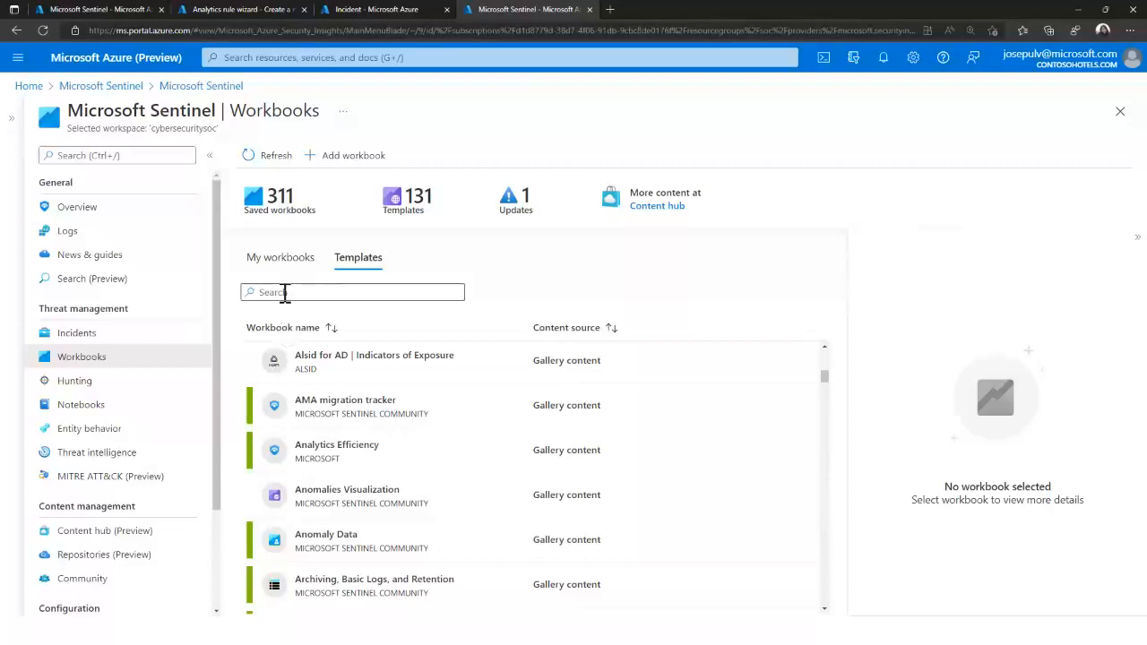
- Search the workbook templates for "anom", then clear the search to restore the full list
click(284, 292)
text(anom)
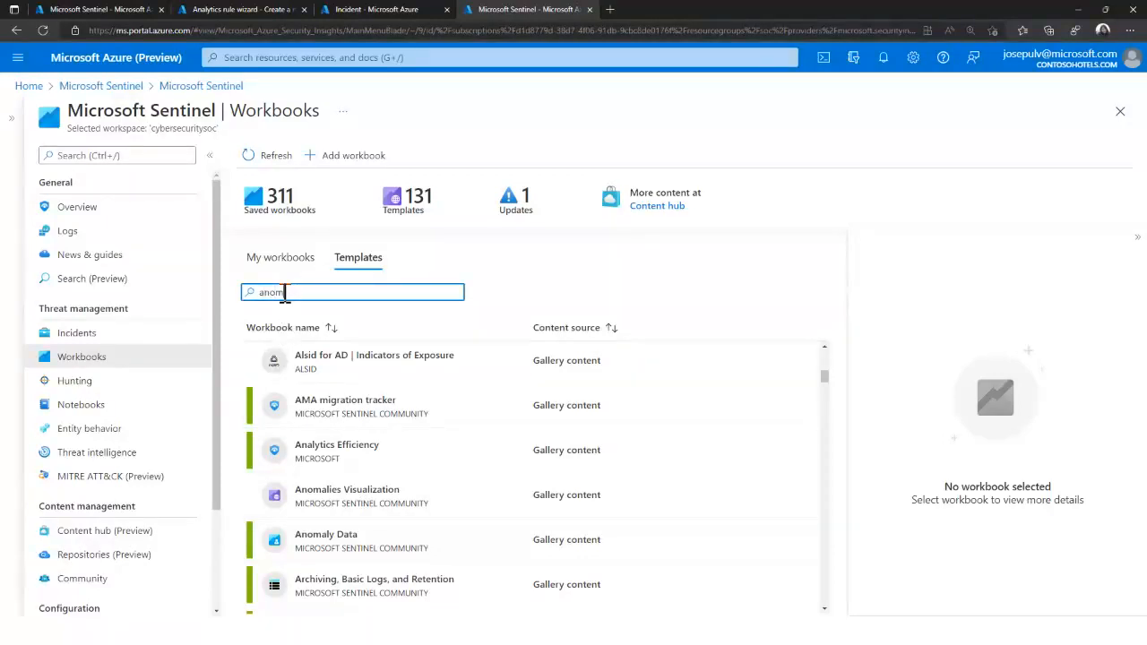
drag(300, 292, 229, 293)
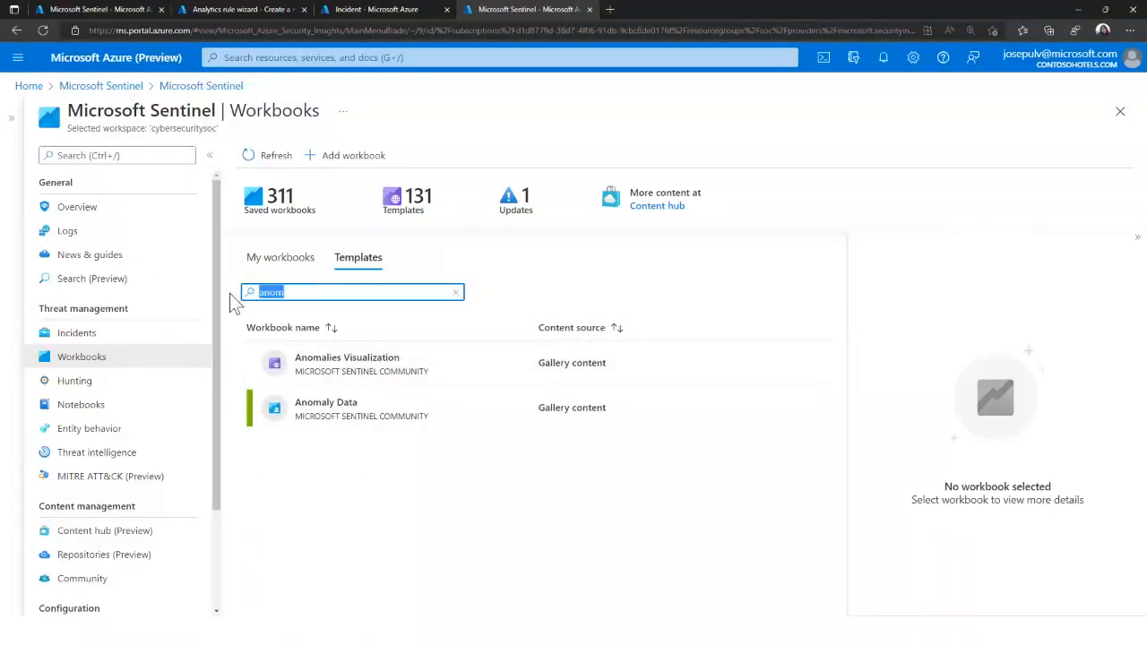
key(BackSpace)
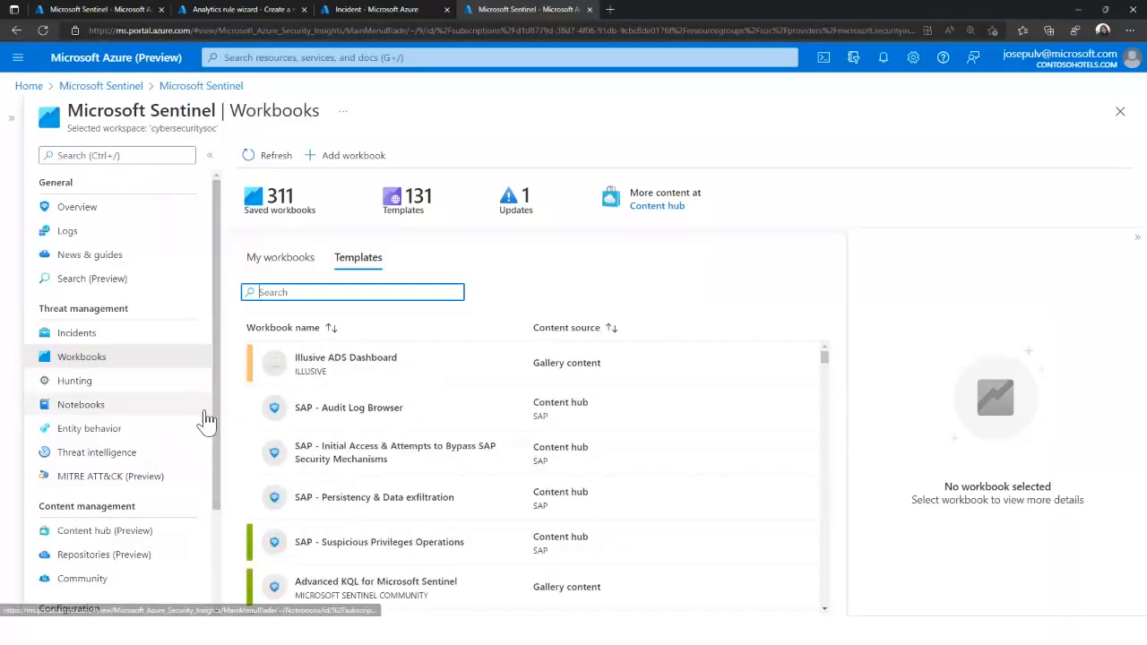
- Open the workspace's Automation page and show its playbook templates
scroll(137, 517, down, 3)
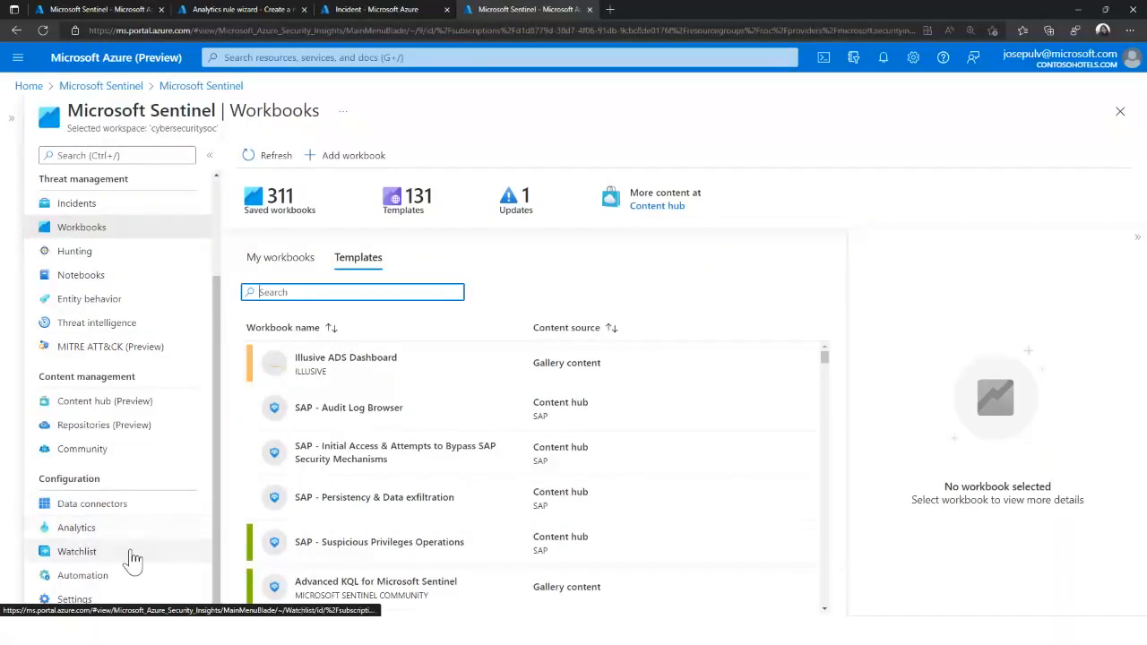
scroll(144, 520, up, 2)
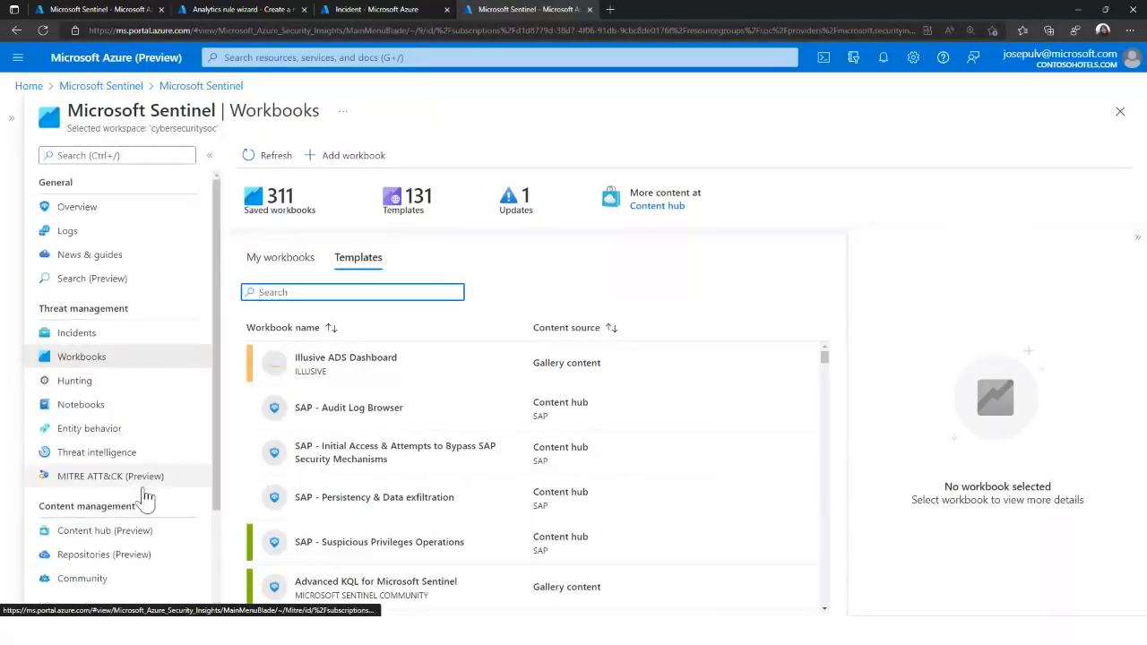
scroll(153, 502, down, 3)
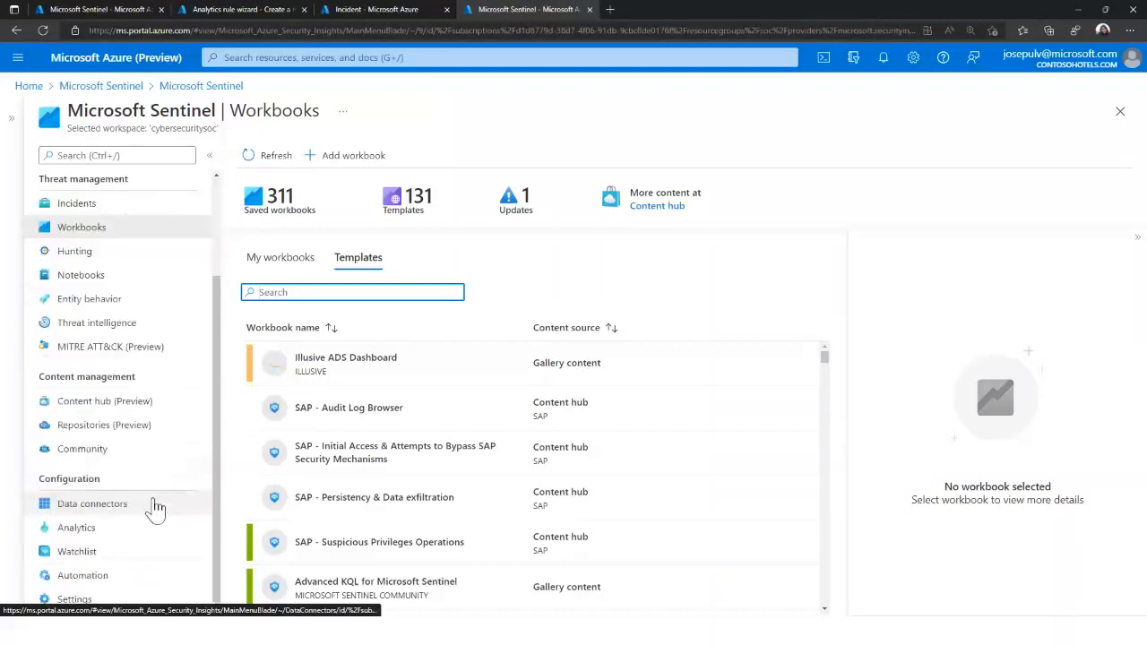
click(100, 578)
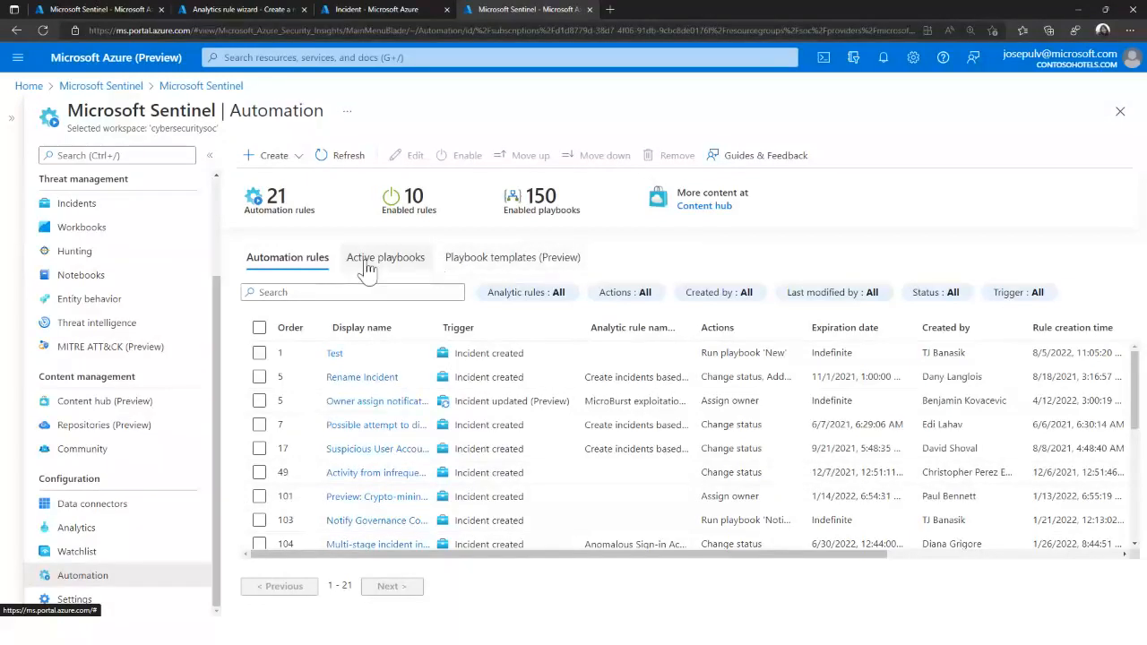
click(492, 259)
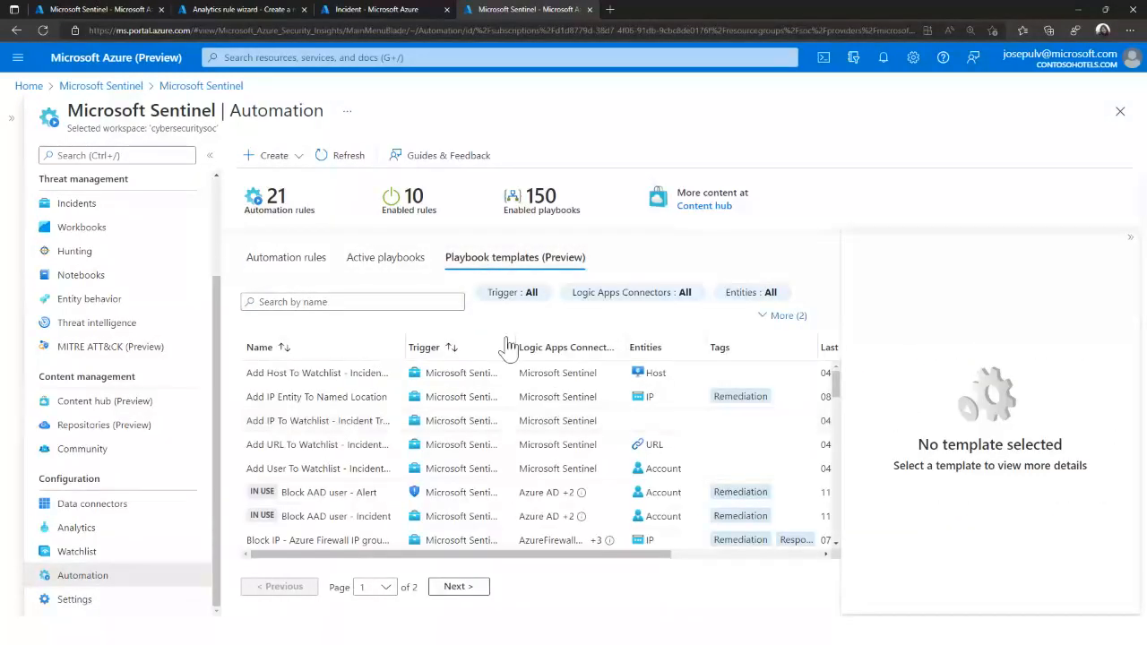
- Adjust the Trigger and Logic Apps Connectors column widths in the playbook template list so the connector heading fits in full
drag(512, 347, 596, 345)
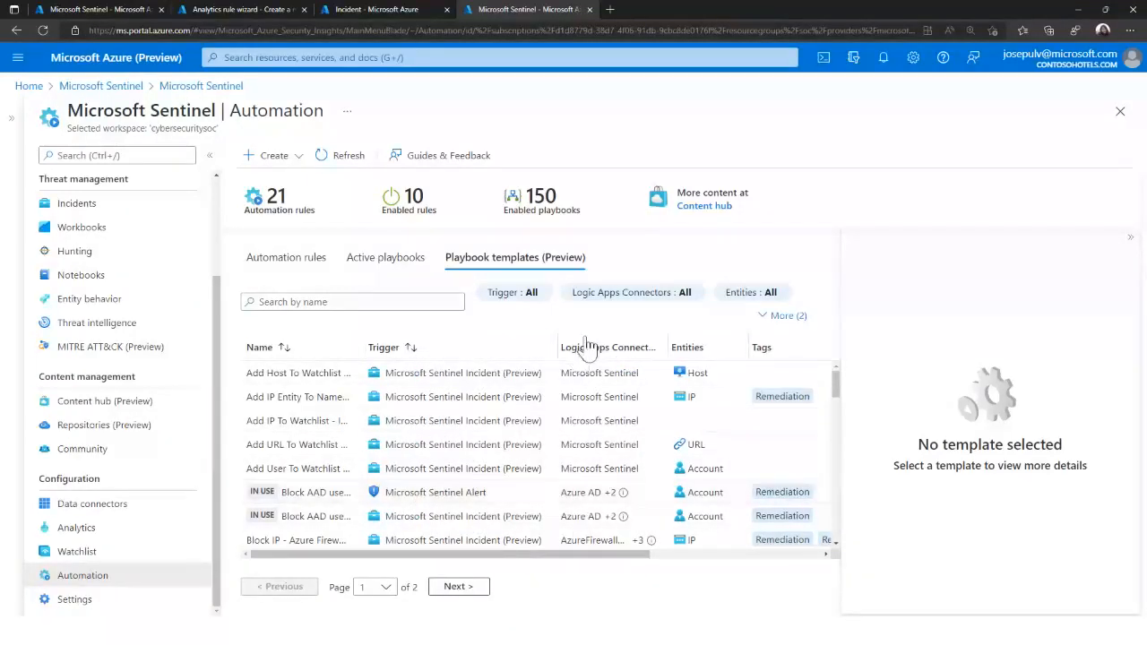
drag(556, 345, 471, 346)
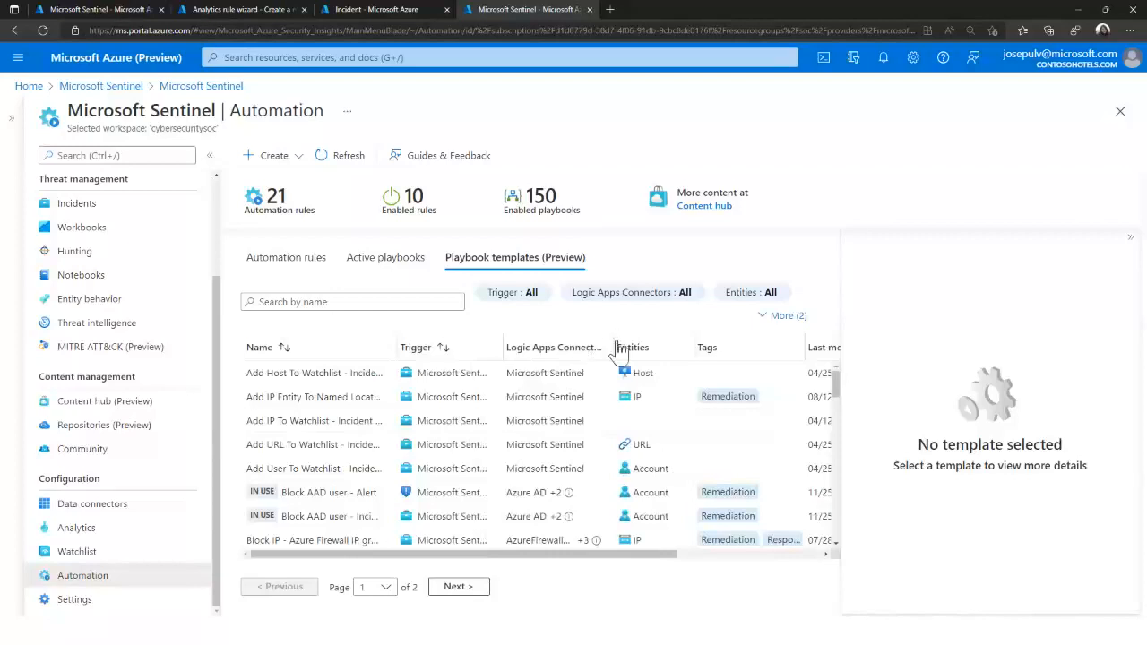
drag(618, 341, 623, 344)
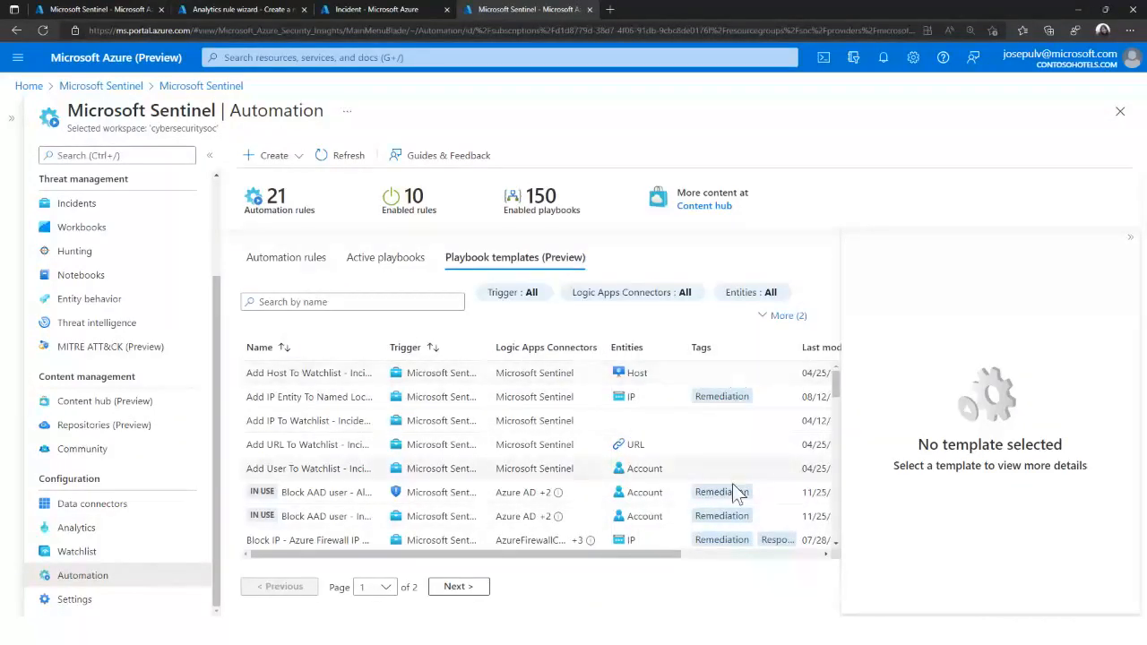
- Look through the connectors, entities and tags of the playbook templates, and return to the start of the list
scroll(728, 466, down, 1)
scroll(732, 493, down, 5)
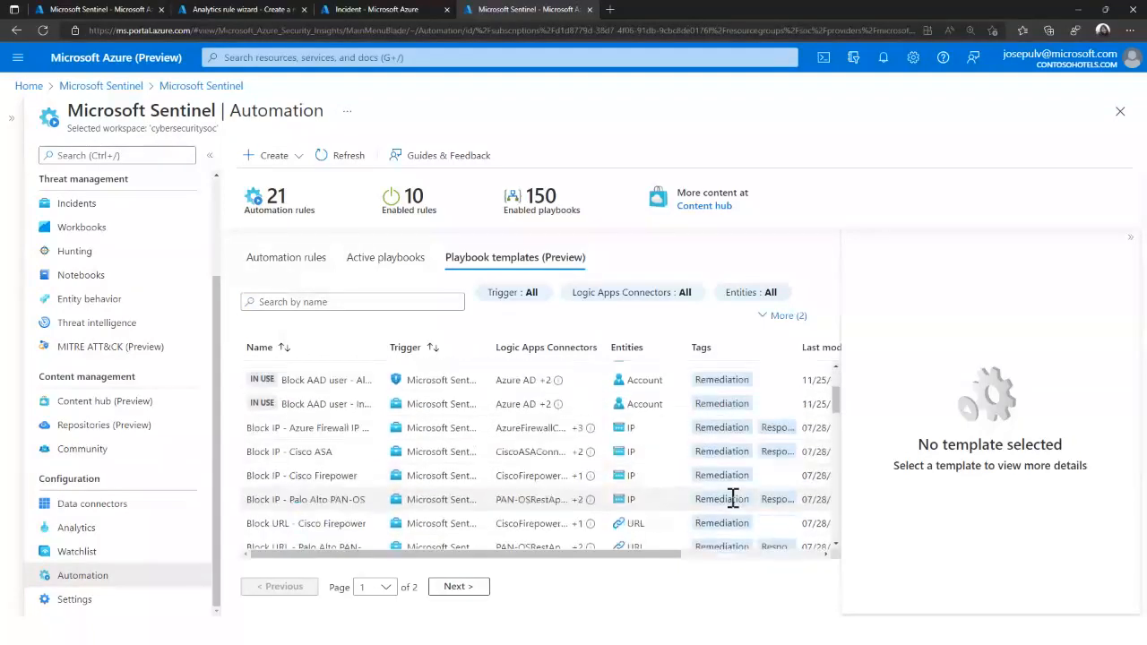
scroll(724, 520, down, 5)
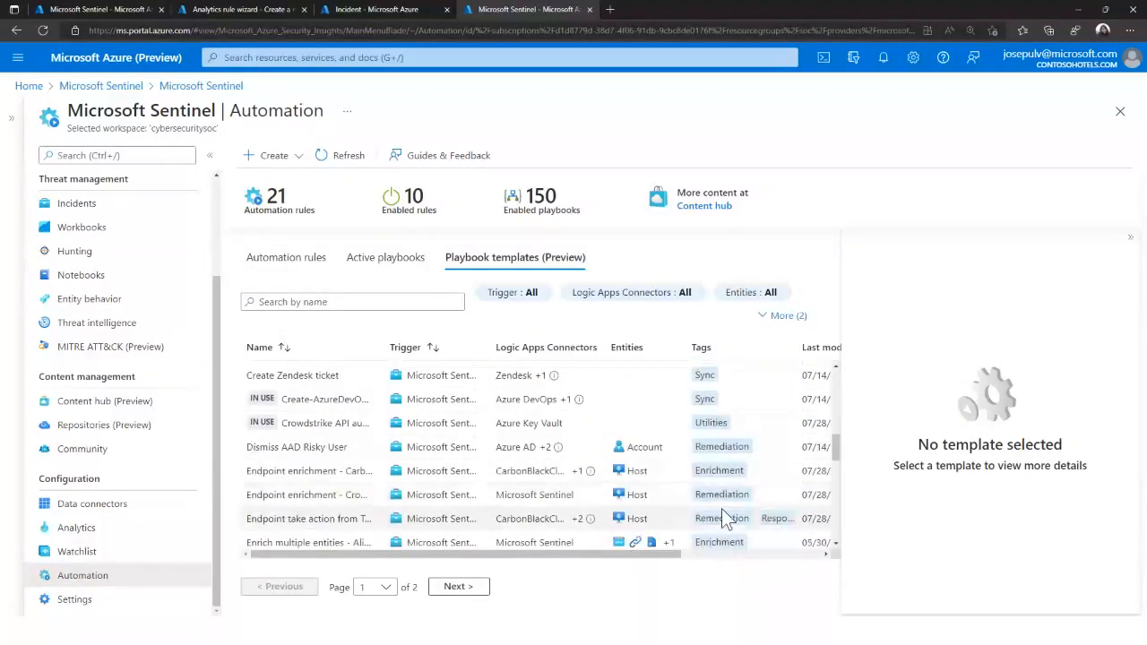
scroll(724, 506, down, 3)
scroll(729, 518, up, 5)
scroll(726, 515, up, 7)
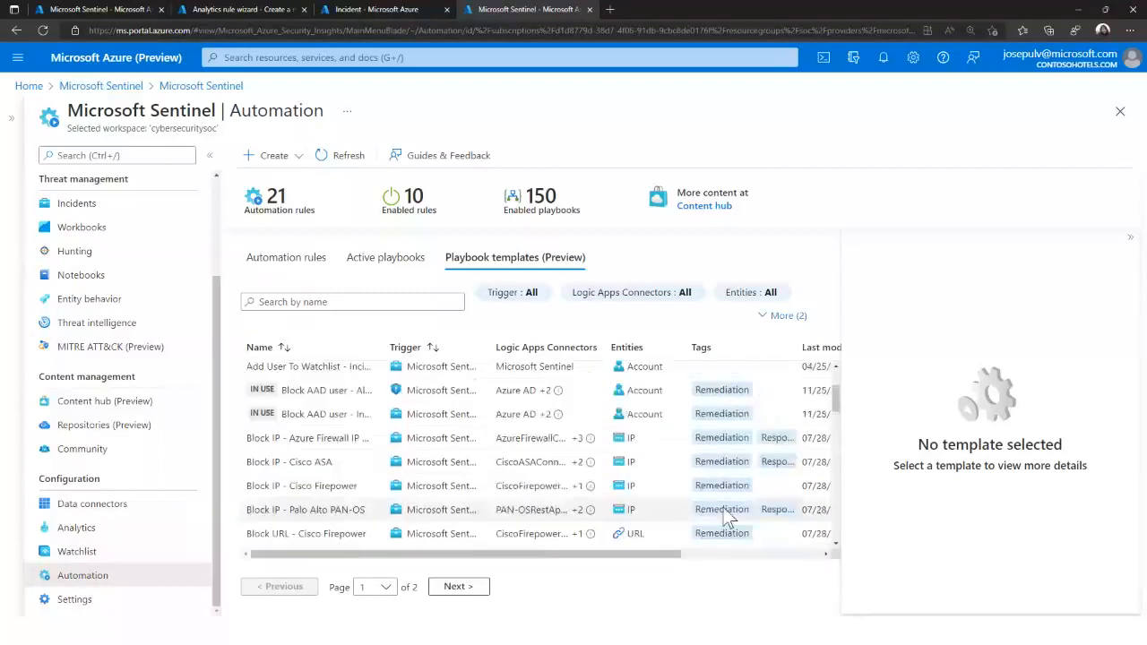
- Widen the Name column to show full template names and browse the blocking, ticket-creation and enrichment playbook templates
drag(387, 349, 546, 352)
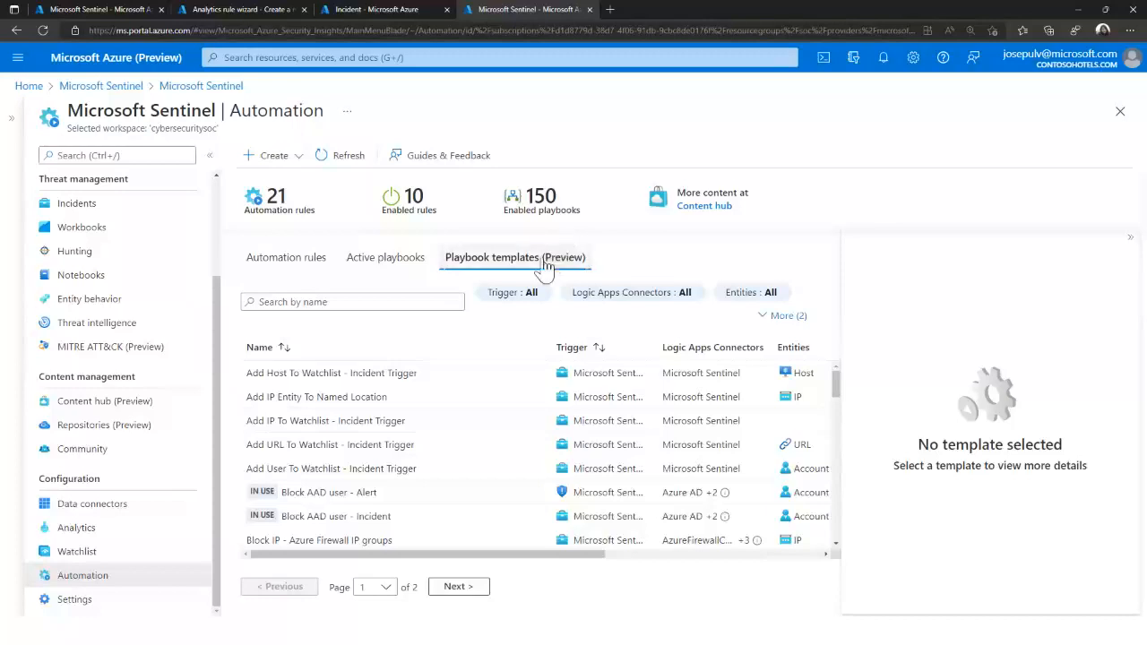
scroll(365, 488, down, 1)
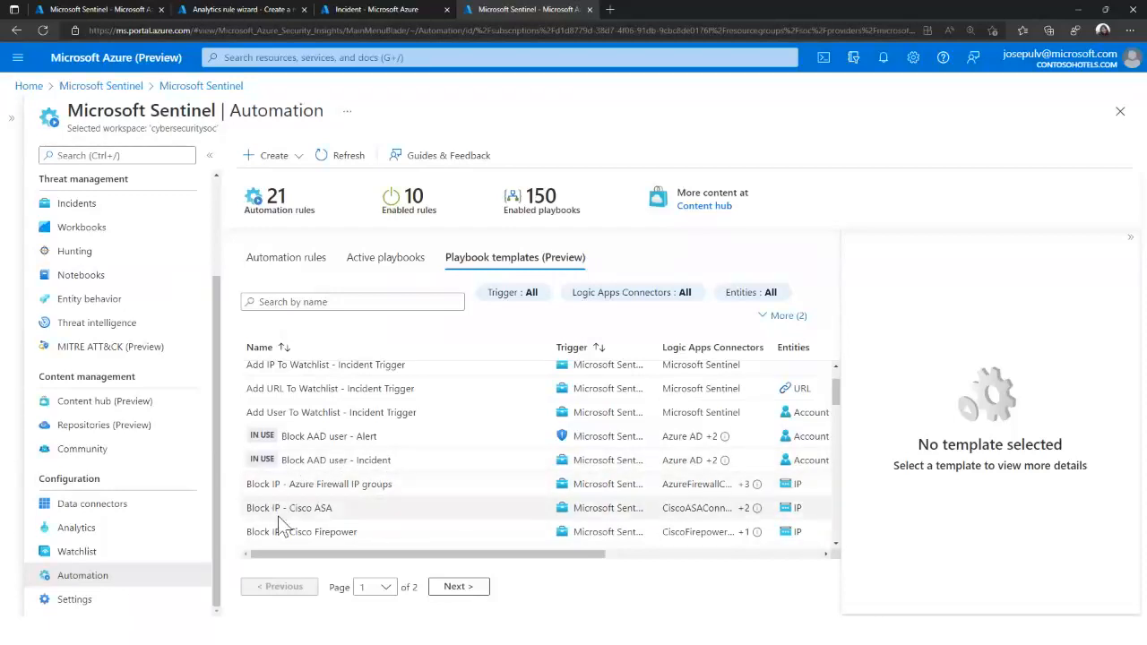
scroll(305, 507, down, 3)
scroll(279, 503, down, 6)
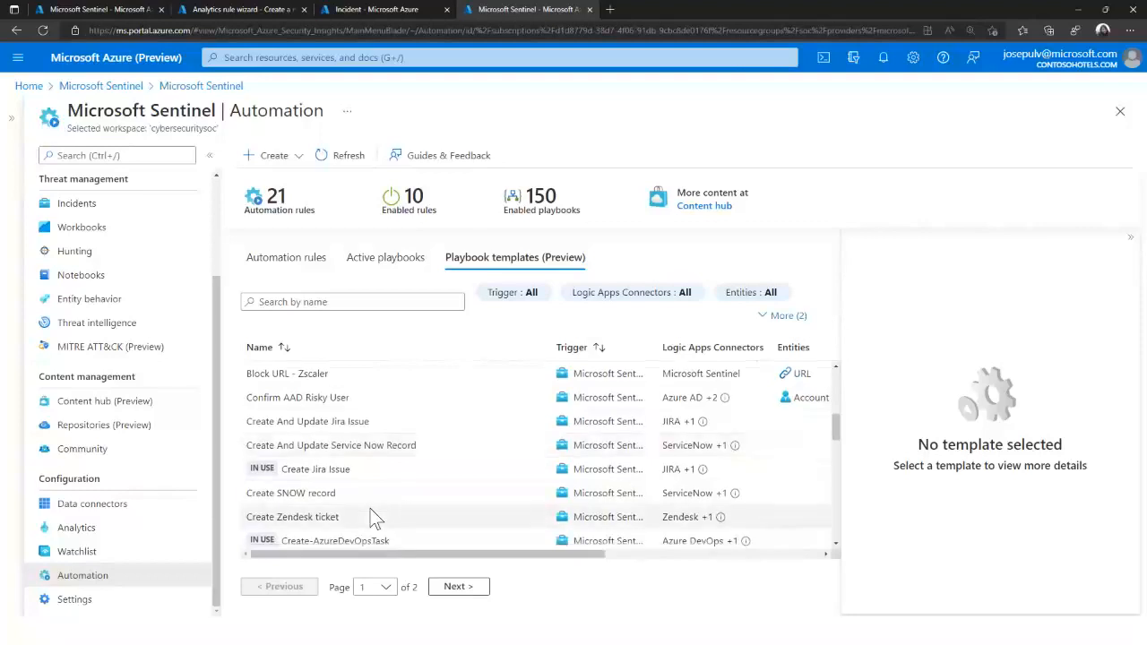
scroll(370, 514, down, 1)
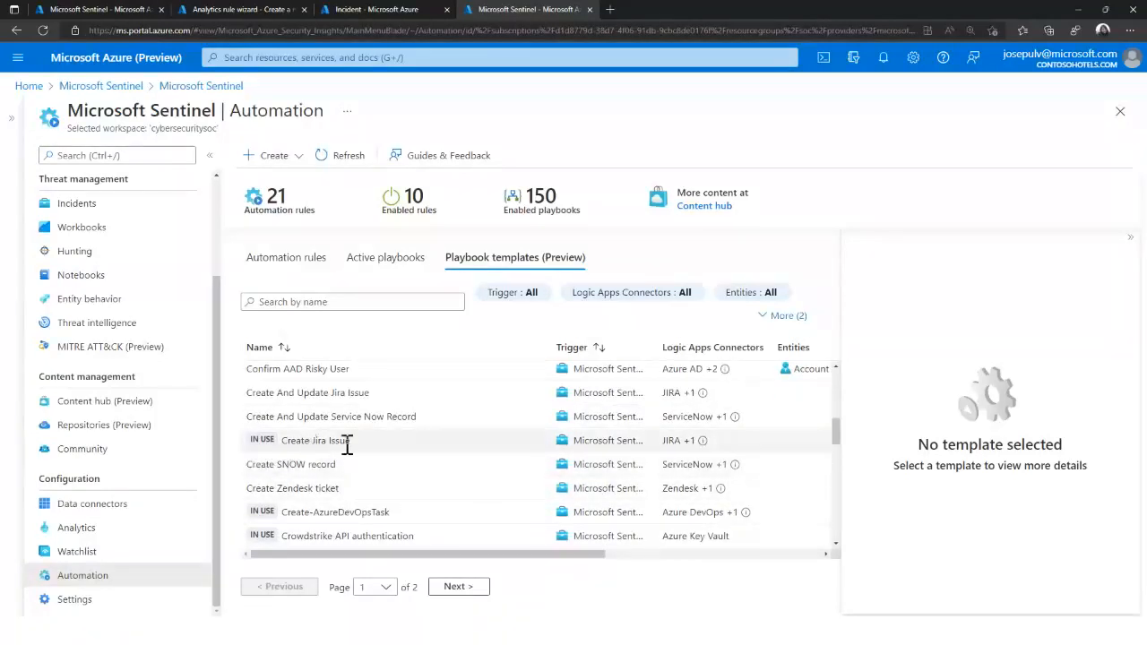
scroll(358, 502, down, 3)
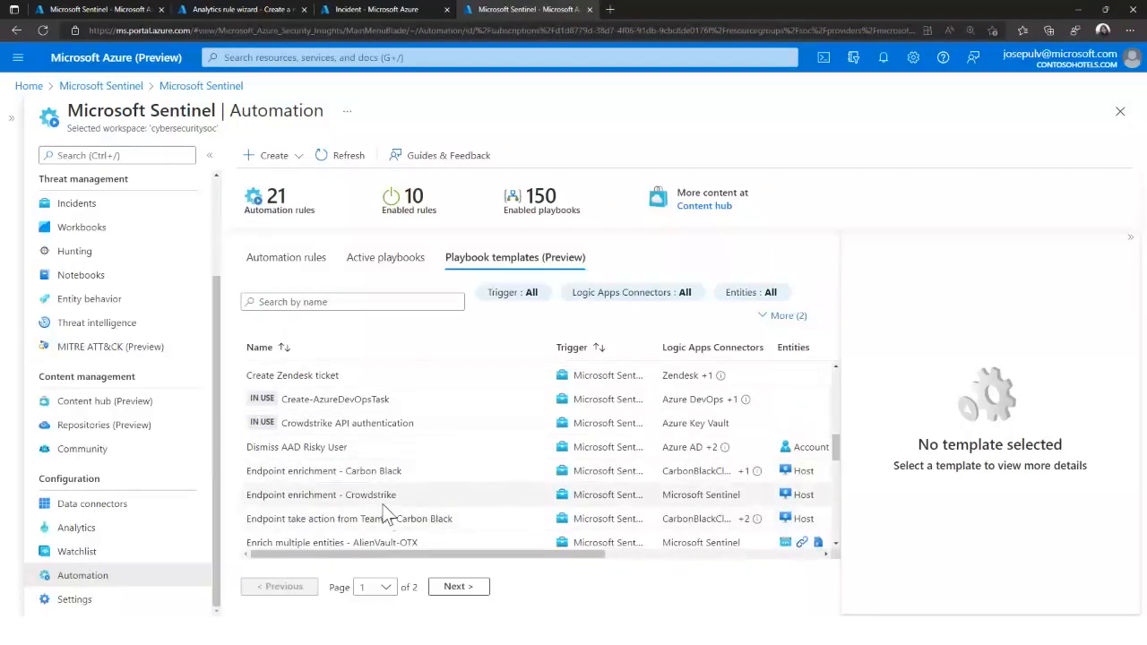
scroll(384, 515, down, 2)
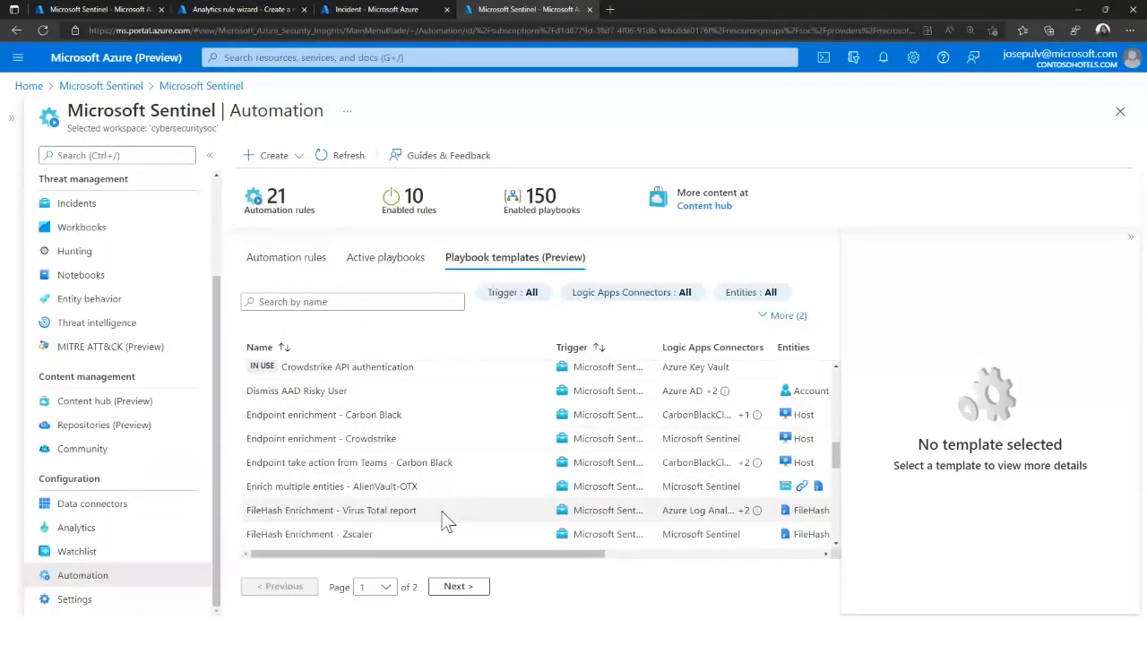
scroll(383, 497, down, 1)
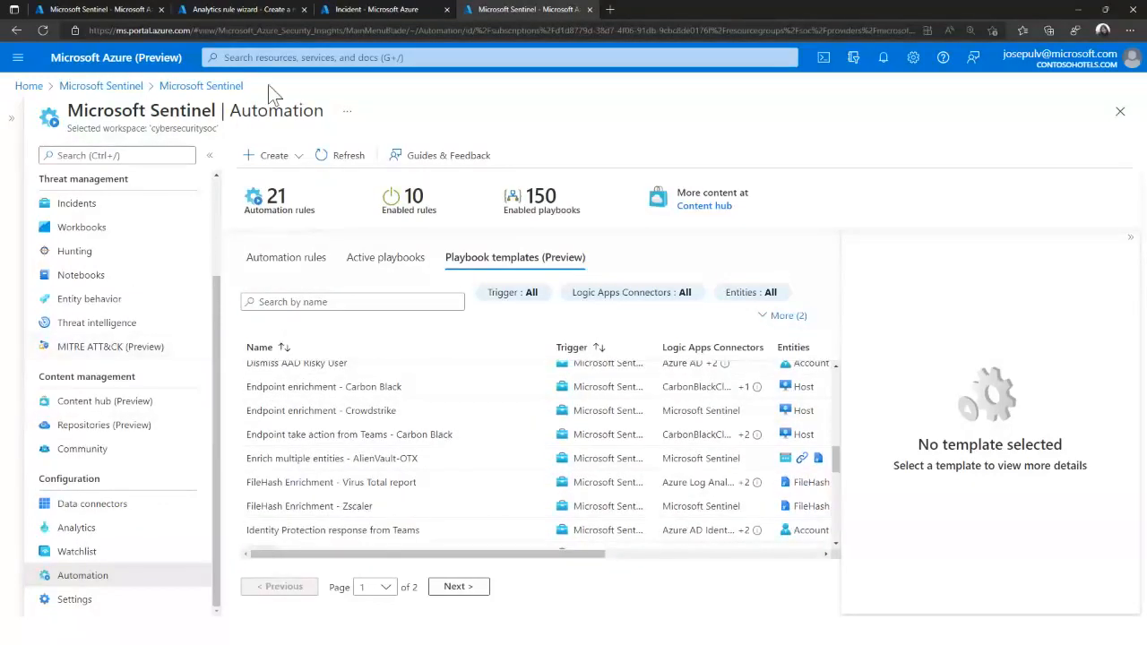